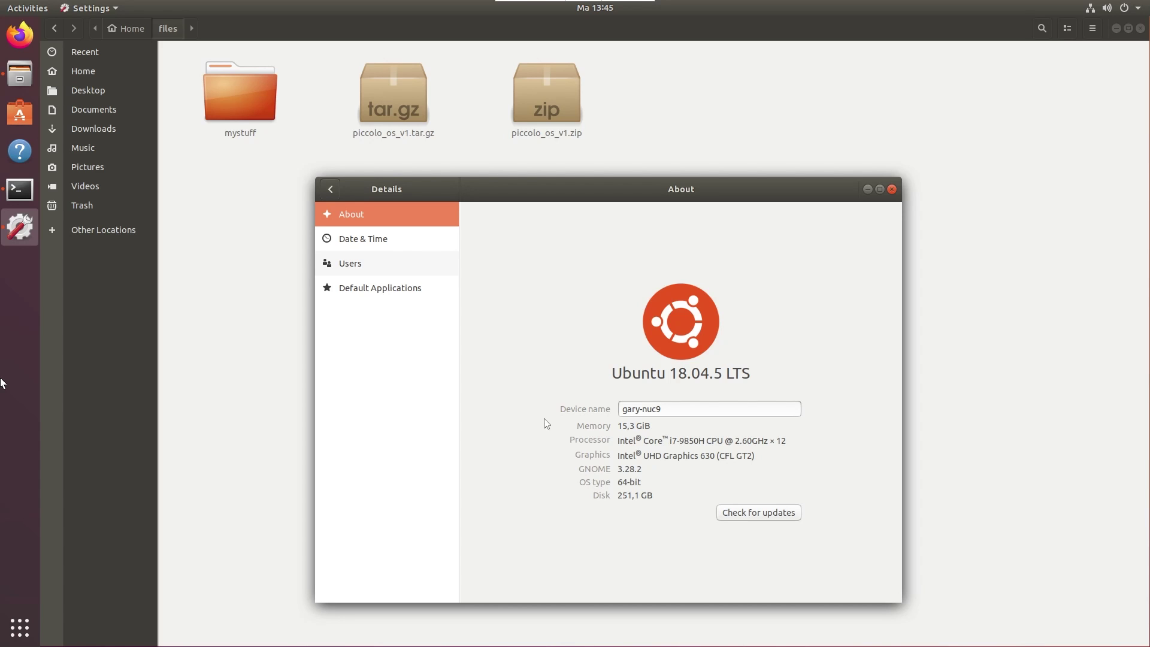
Close the Details window and look through the mystuff folder and its otherbits subfolder, ending back in the files folder
left_click(893, 188)
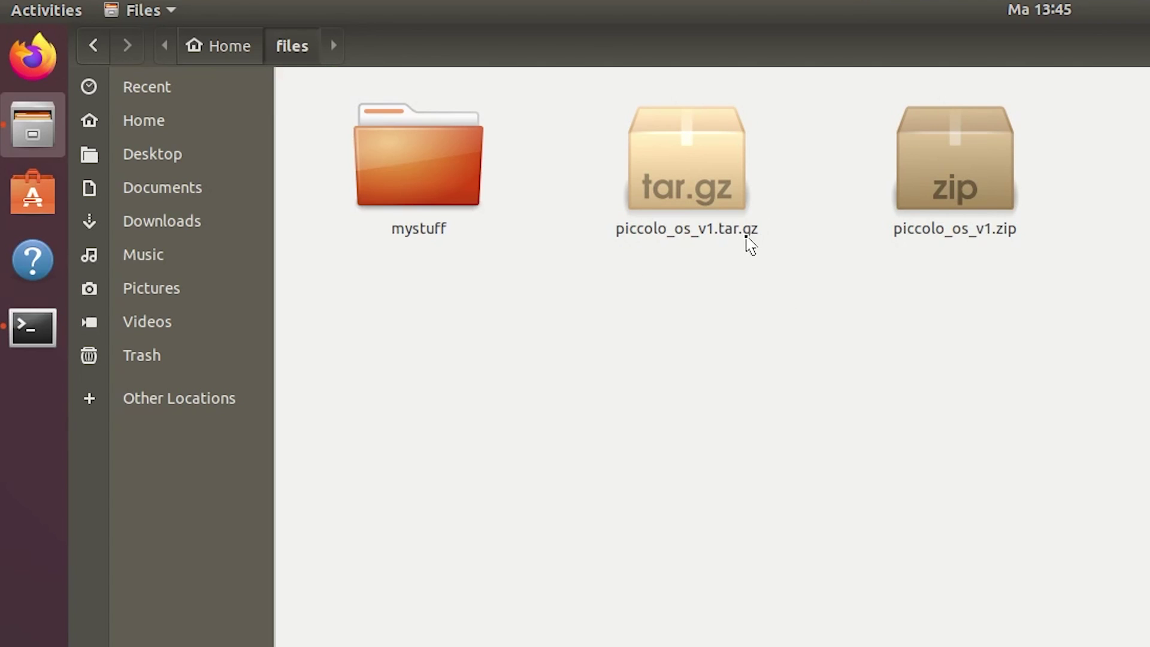
double_click(426, 189)
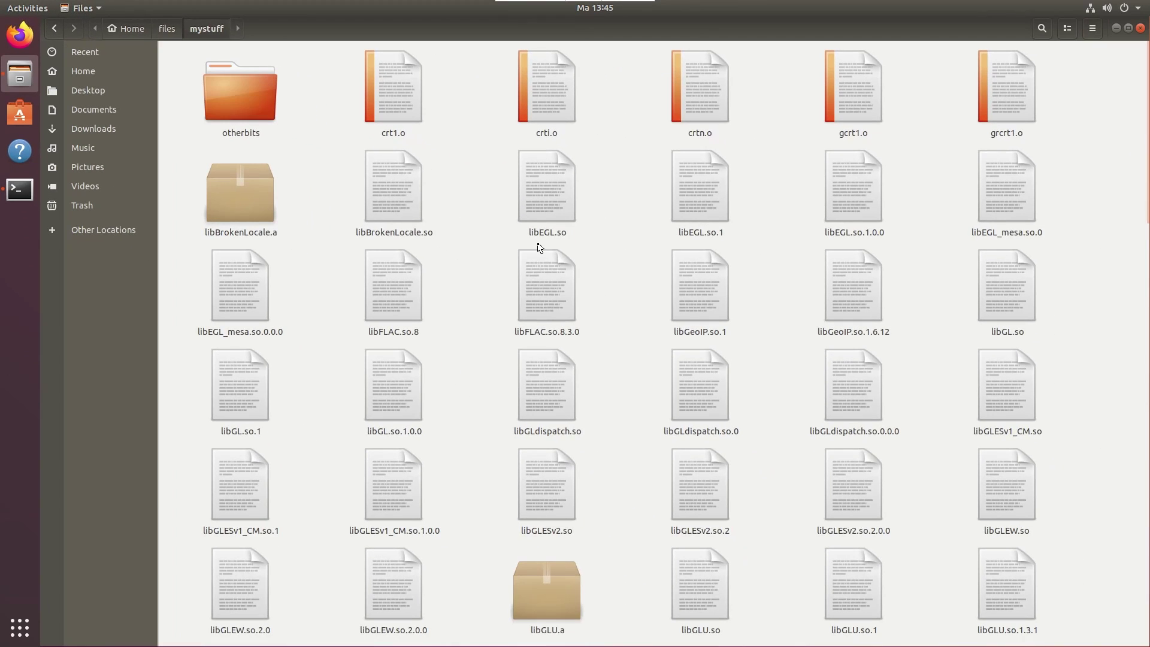
double_click(263, 111)
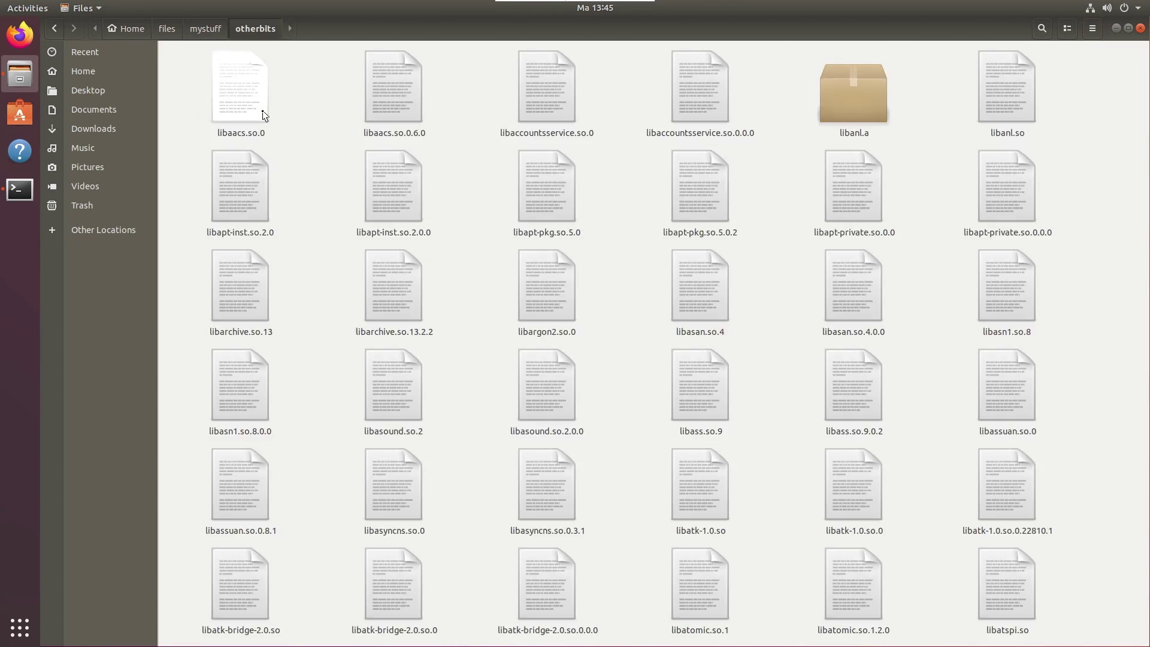
left_click(168, 37)
left_click(347, 236)
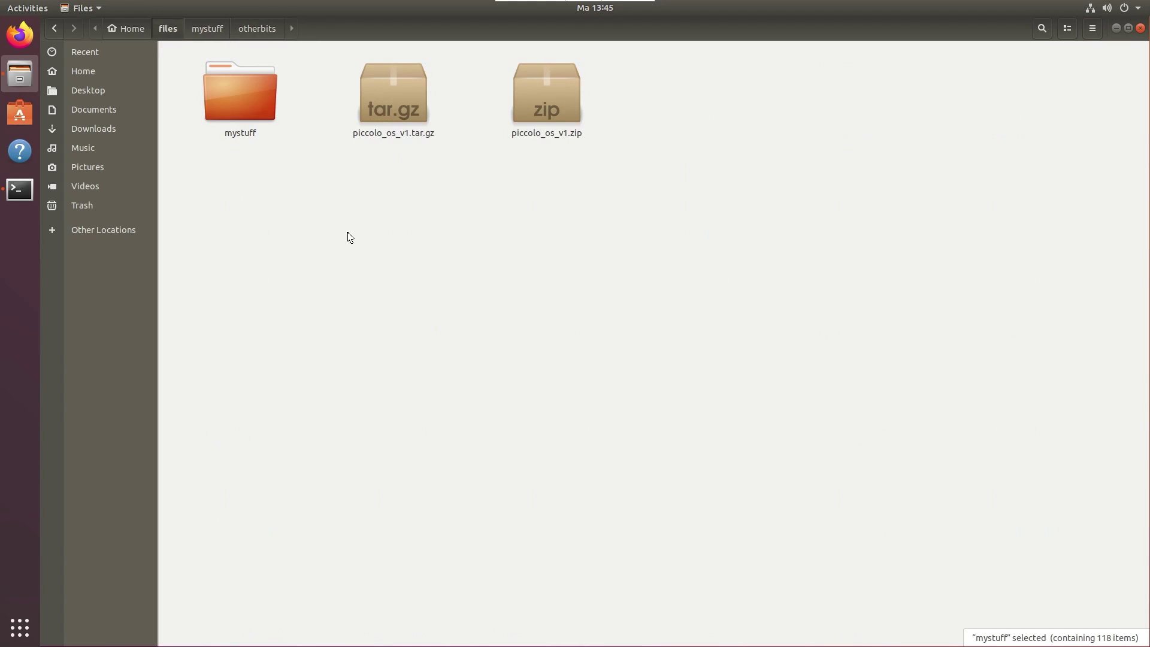
Extract piccolo_os_v1.zip directly into the files folder where it is stored
left_click(537, 120)
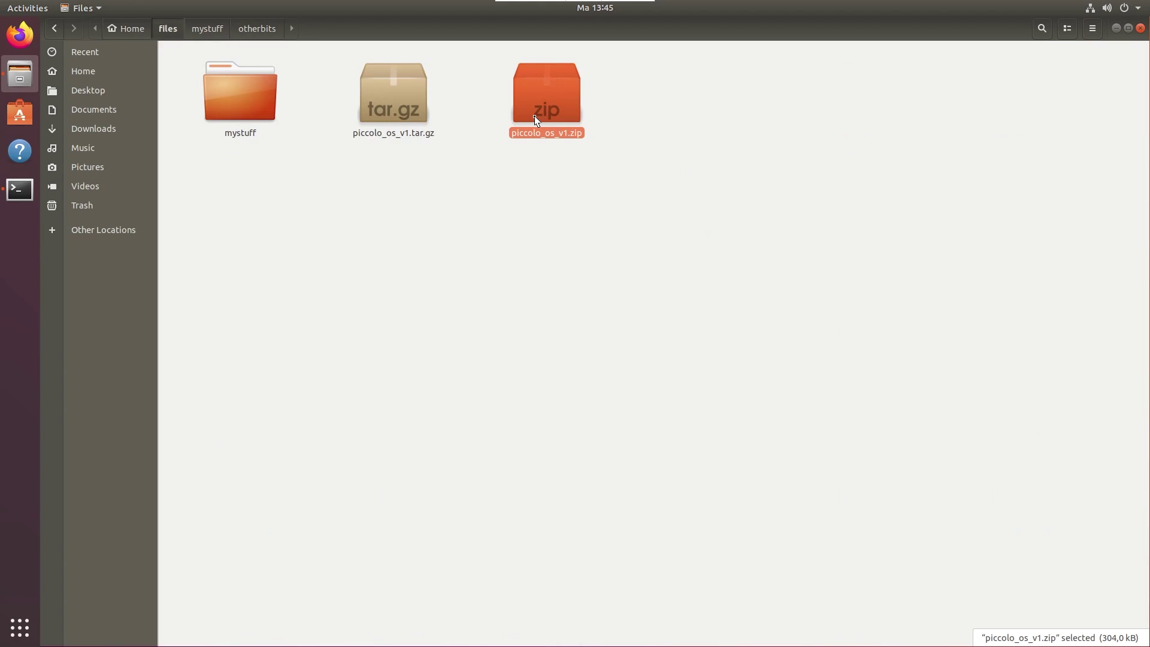
right_click(538, 114)
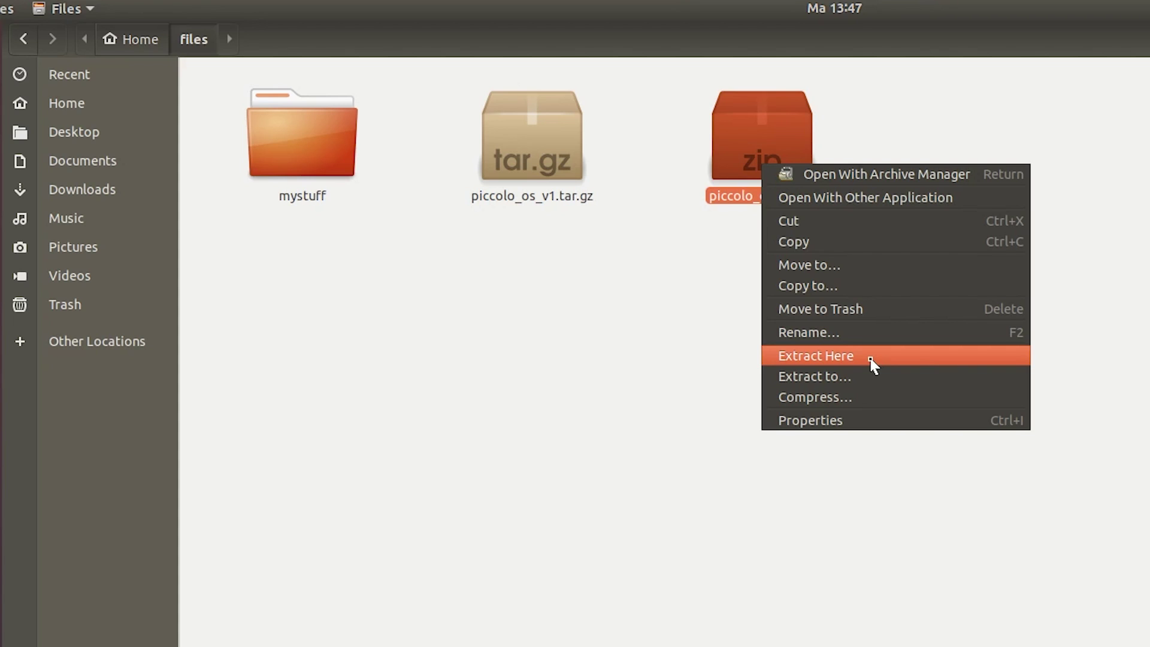
left_click(872, 365)
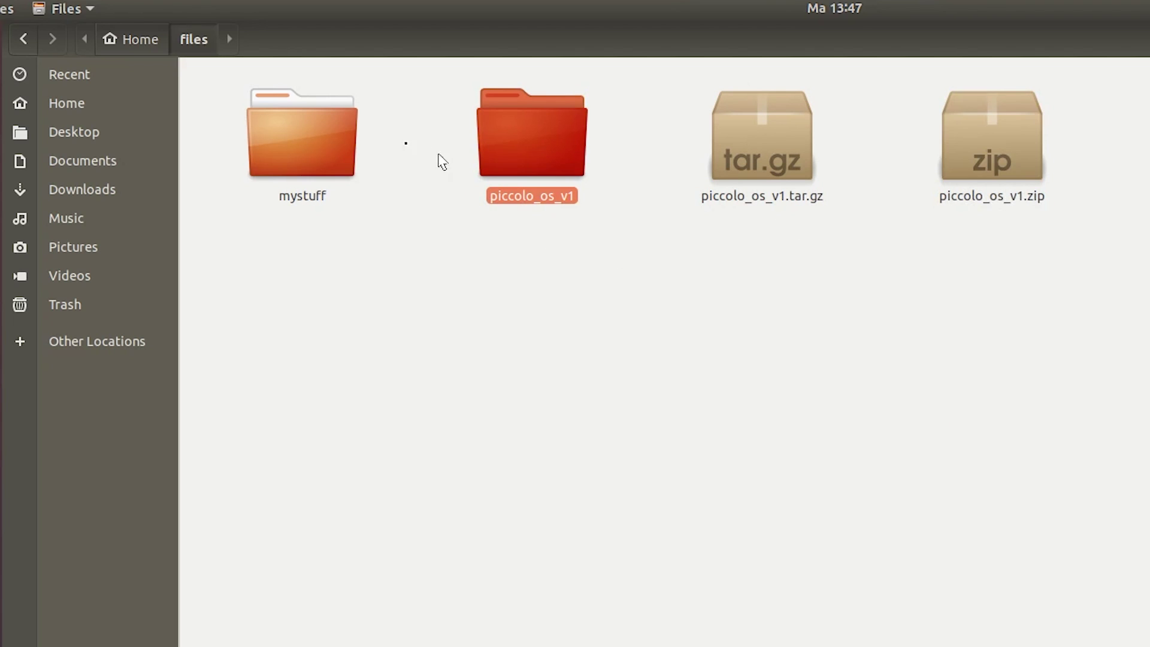
Look inside the extracted piccolo_os_v1 folder and its piccolo_os_v1-main subfolder, and return to the files folder
double_click(506, 144)
double_click(324, 160)
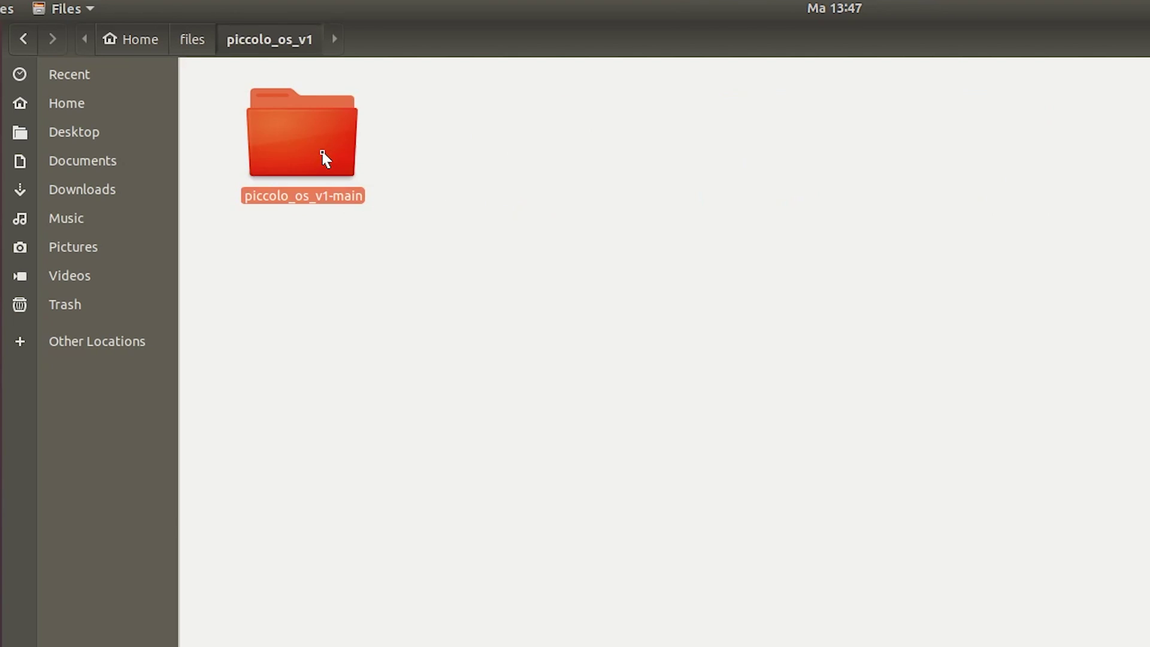
left_click(196, 44)
left_click(695, 314)
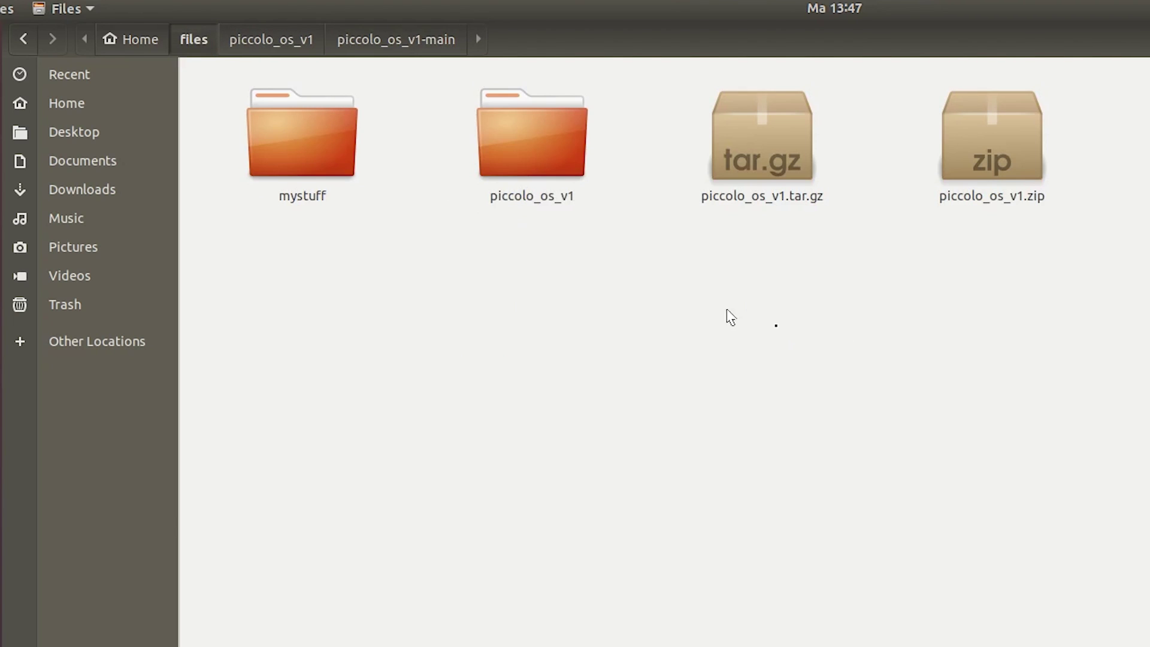
Extract piccolo_os_v1.zip into a new folder named piccolo, created inside the files folder
right_click(957, 165)
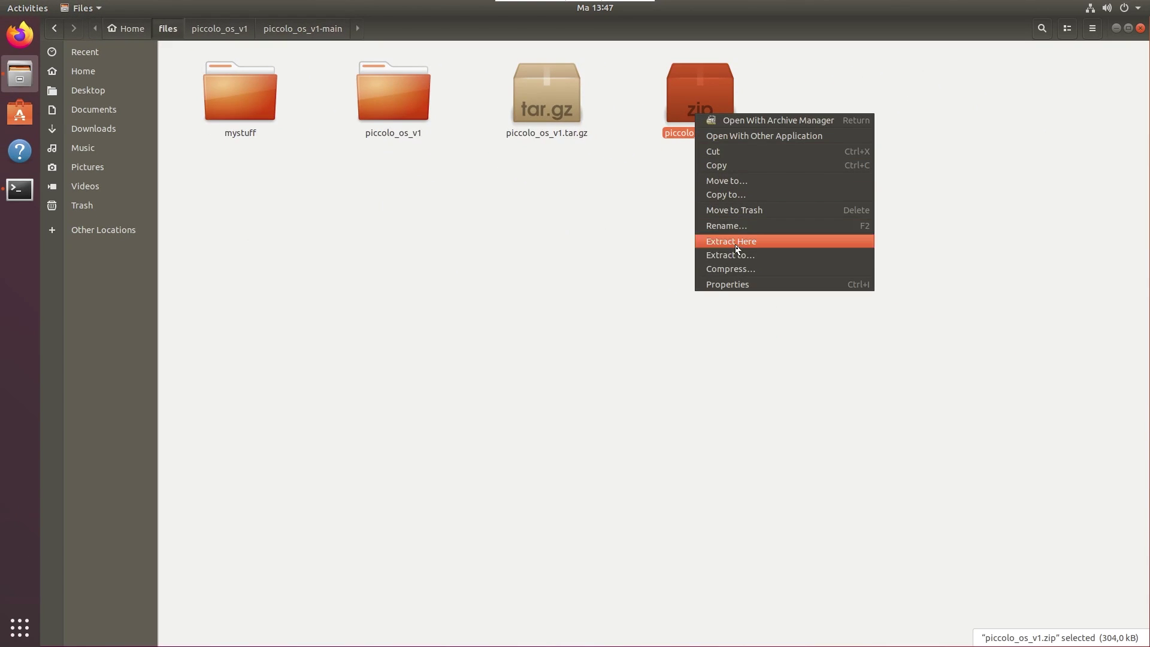
left_click(741, 257)
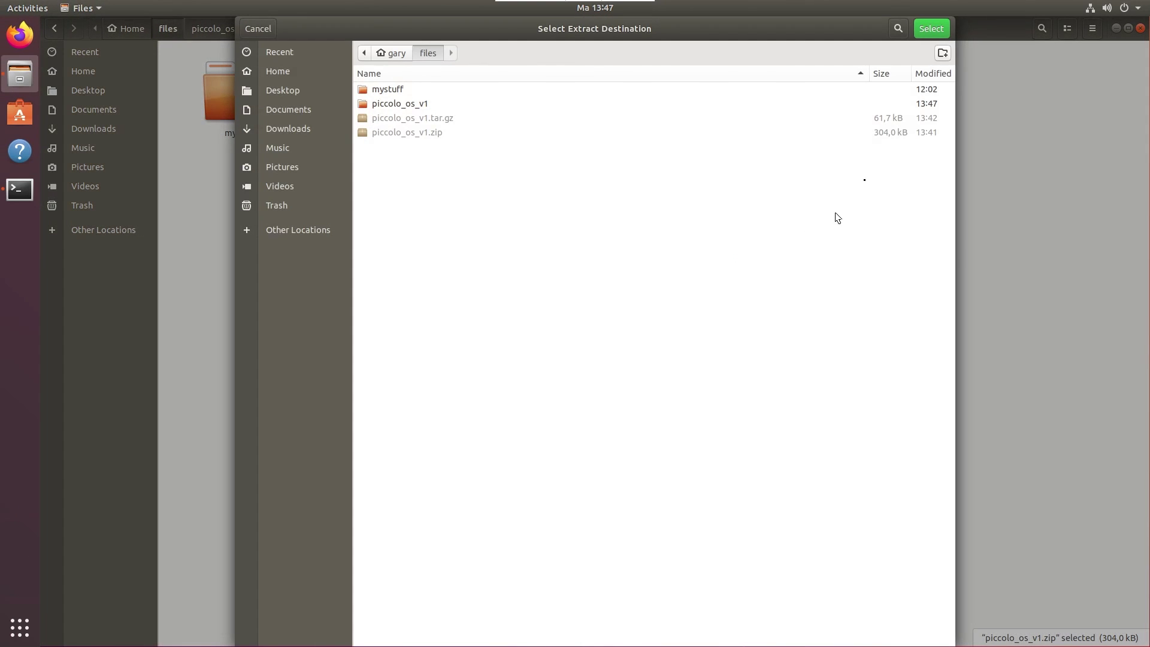
left_click(942, 54)
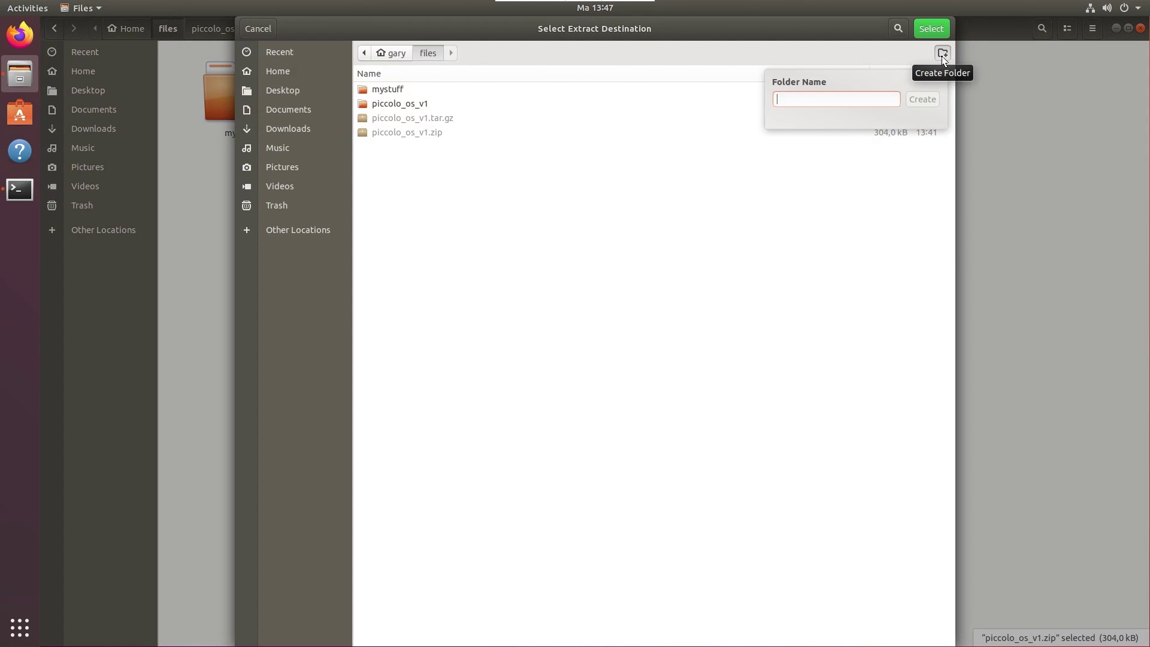
type("piccolo")
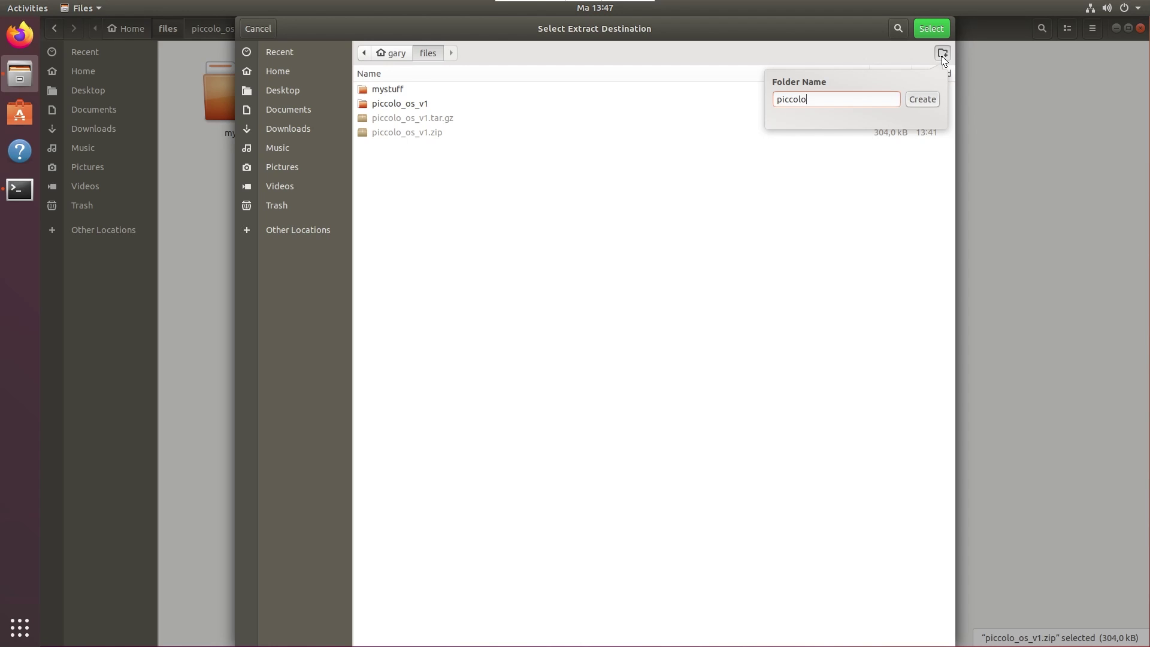
key("Return")
left_click(940, 34)
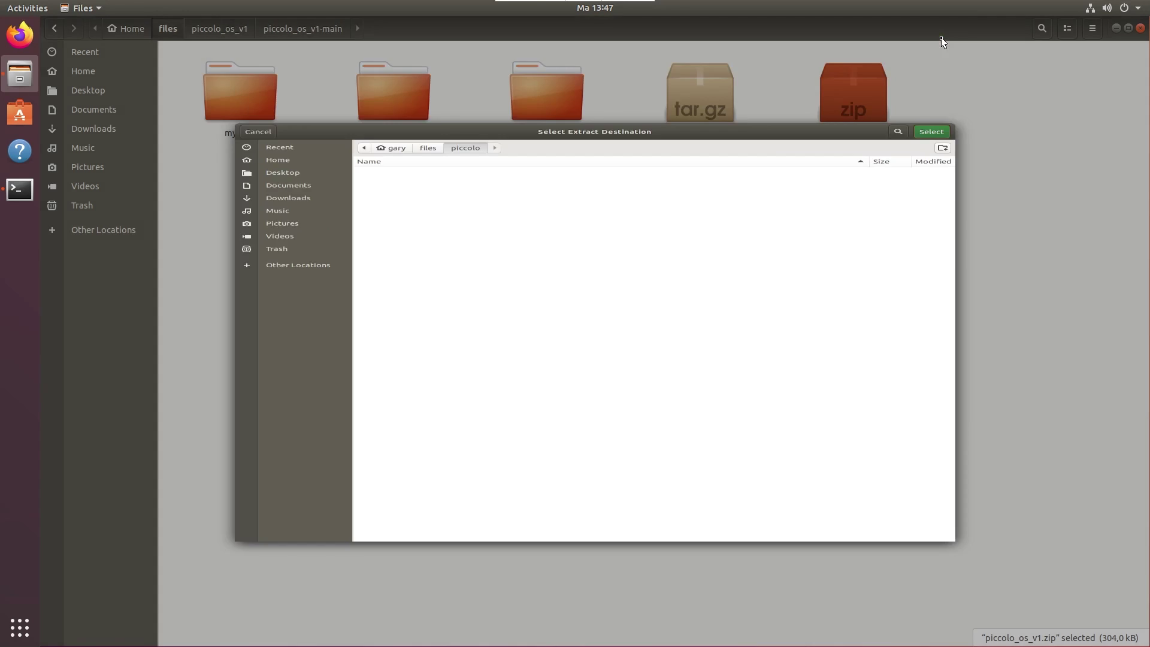
Open the piccolo folder and go down through piccolo_os_v1 to piccolo_os_v1-main to check the extracted files
left_click(403, 99)
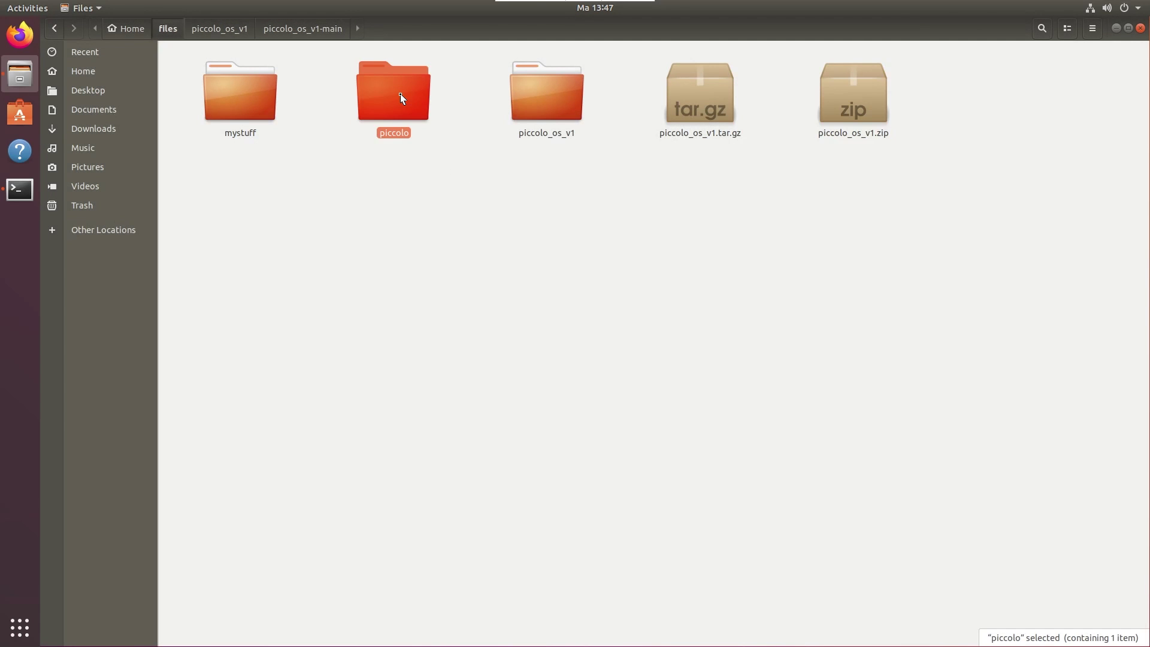
double_click(400, 96)
double_click(273, 100)
double_click(255, 83)
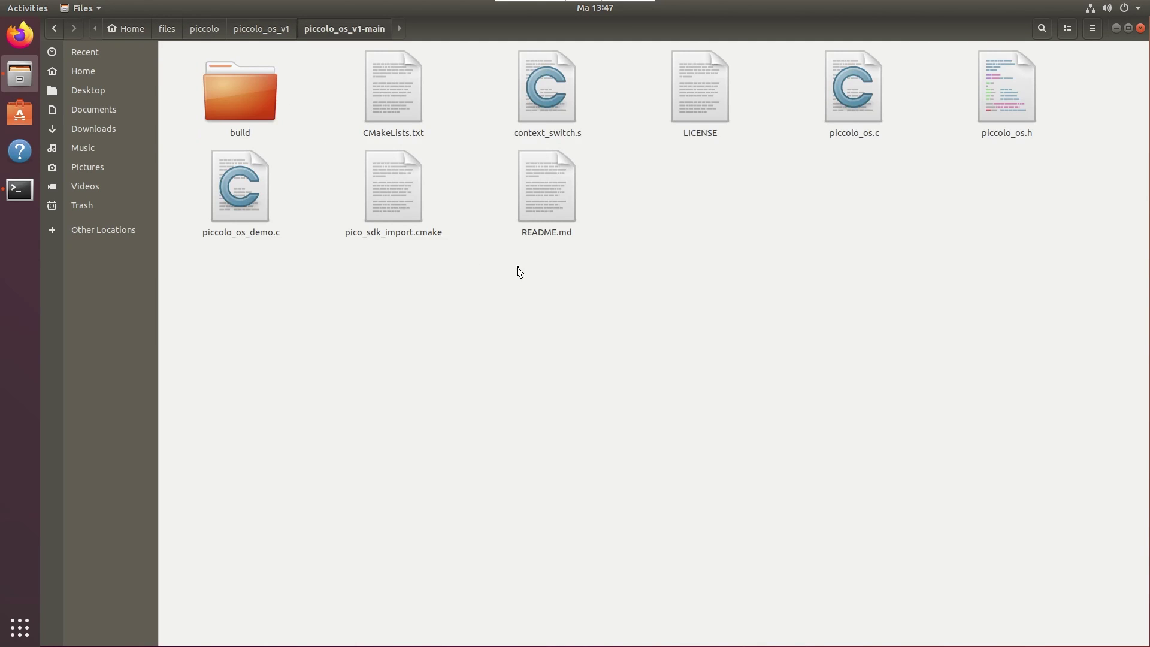
Return to the files folder and move both the piccolo and piccolo_os_v1 folders to the trash
left_click(167, 29)
left_click_drag(406, 197, 541, 106)
key("Delete")
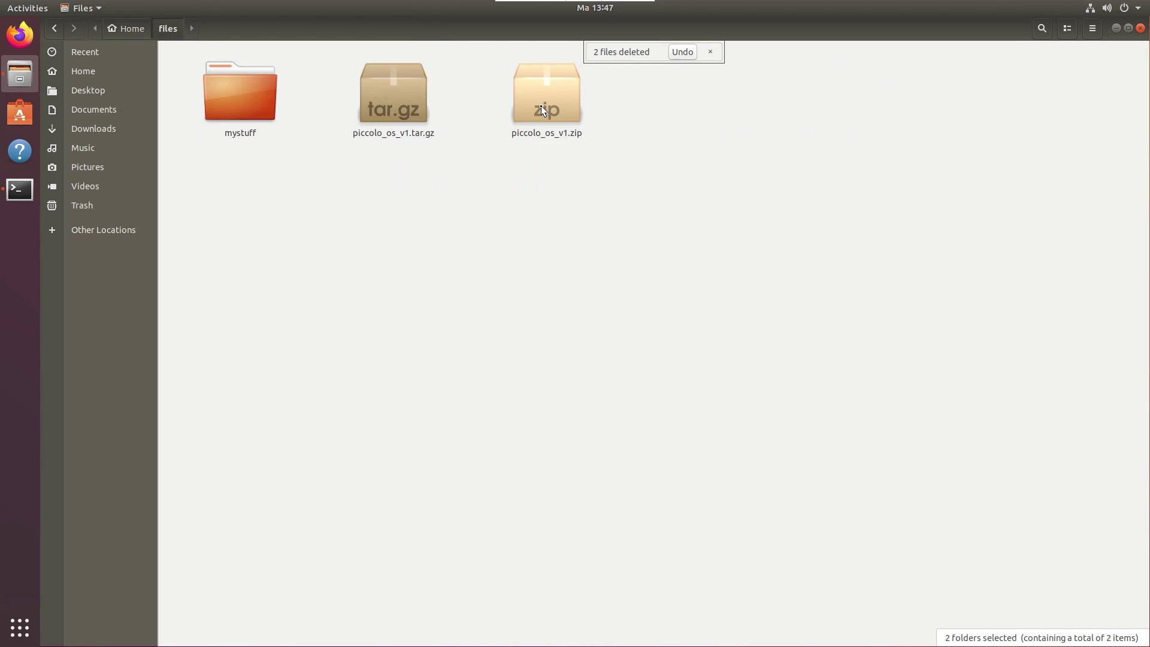
Extract piccolo_os_v1.tar.gz directly into the files folder and open the piccolo_os_v1-main folder inside the extracted piccolo_os_v1
right_click(397, 100)
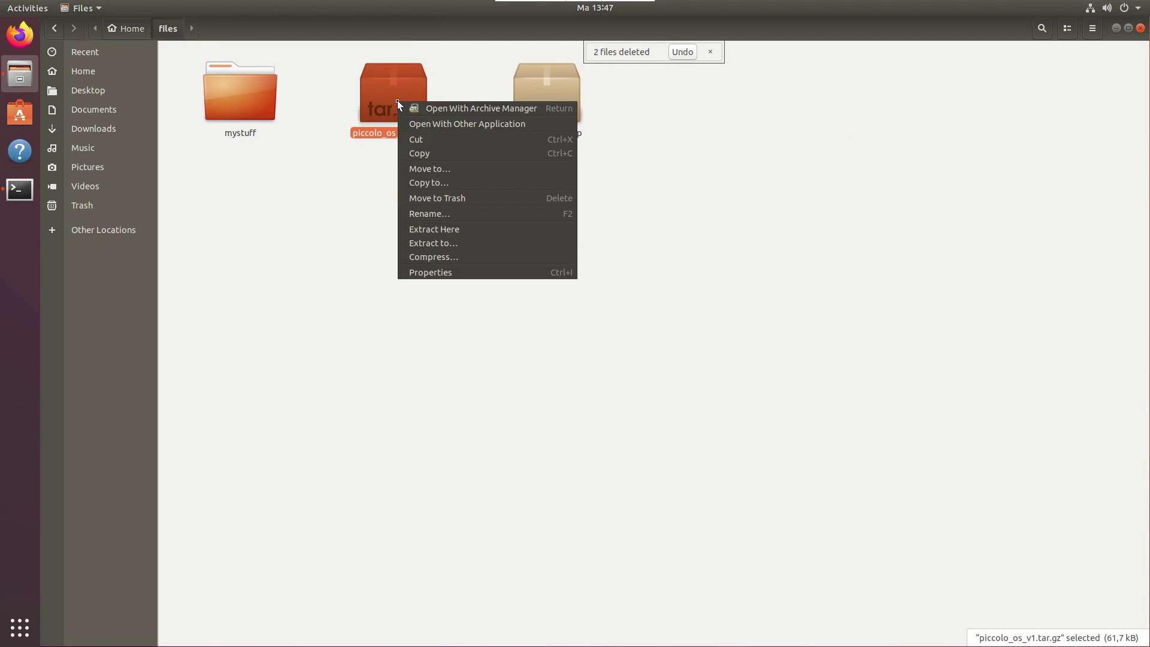
left_click(456, 234)
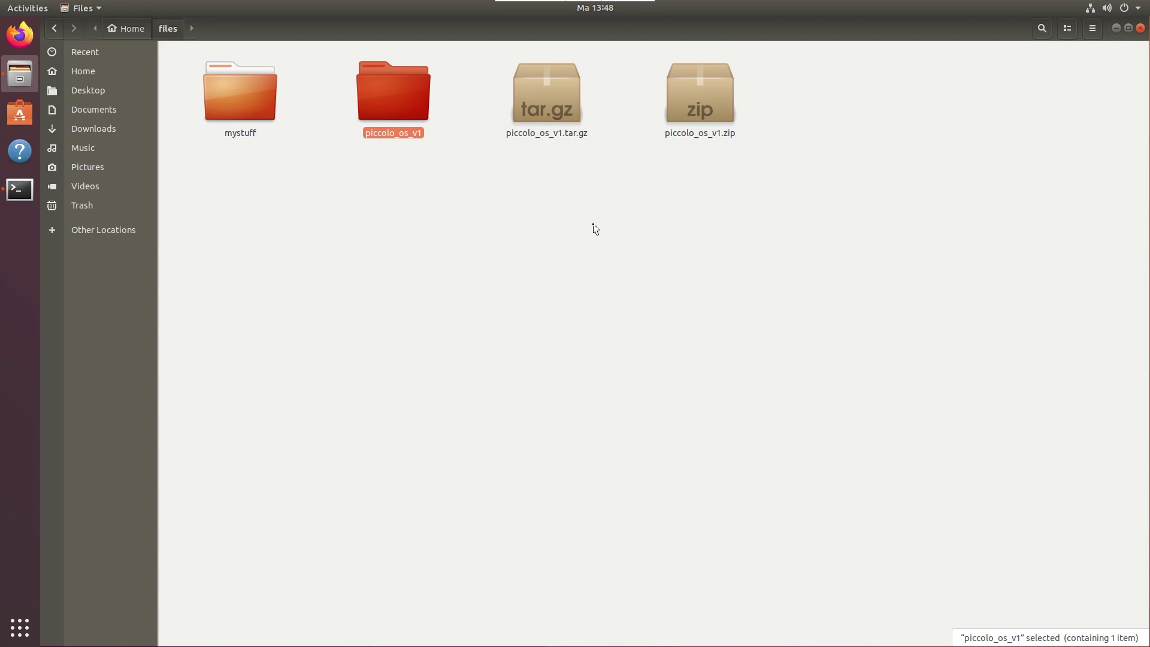
double_click(407, 90)
left_click(252, 77)
double_click(253, 78)
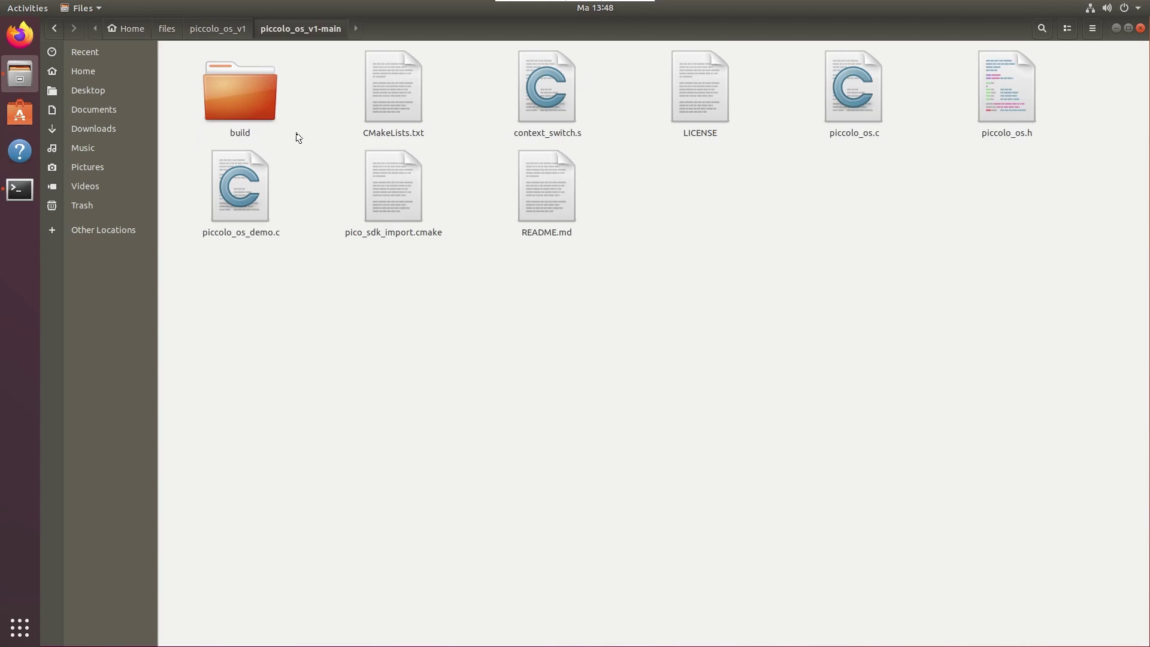
Return to the files folder and move the extracted piccolo_os_v1 folder to the trash
left_click(171, 35)
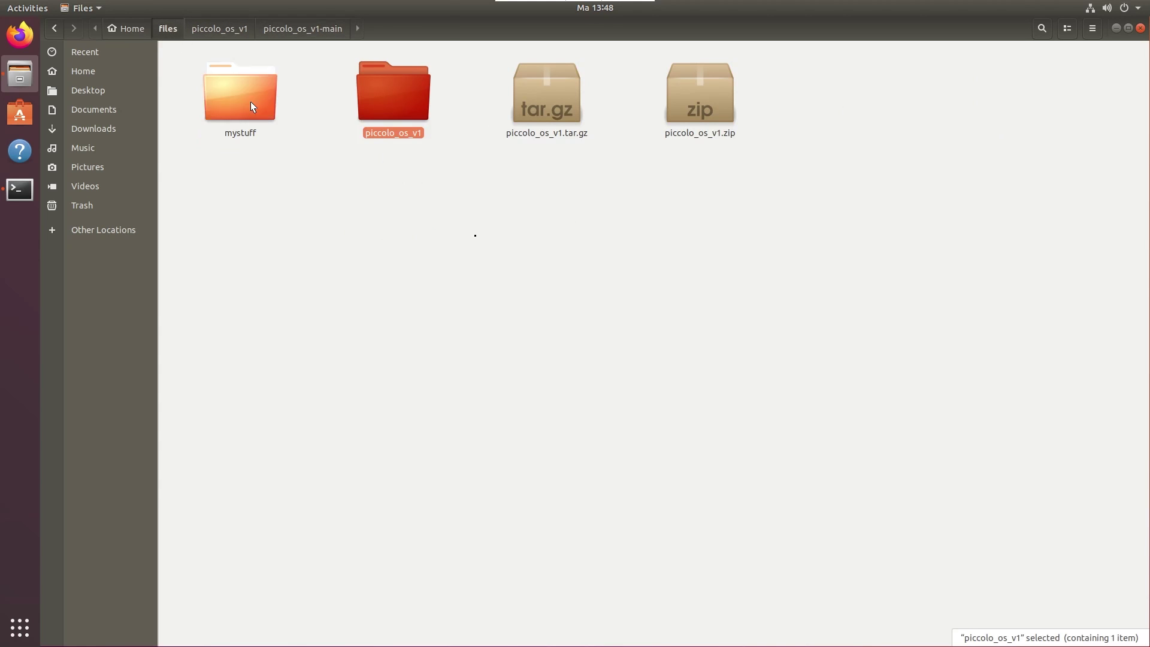
right_click(401, 107)
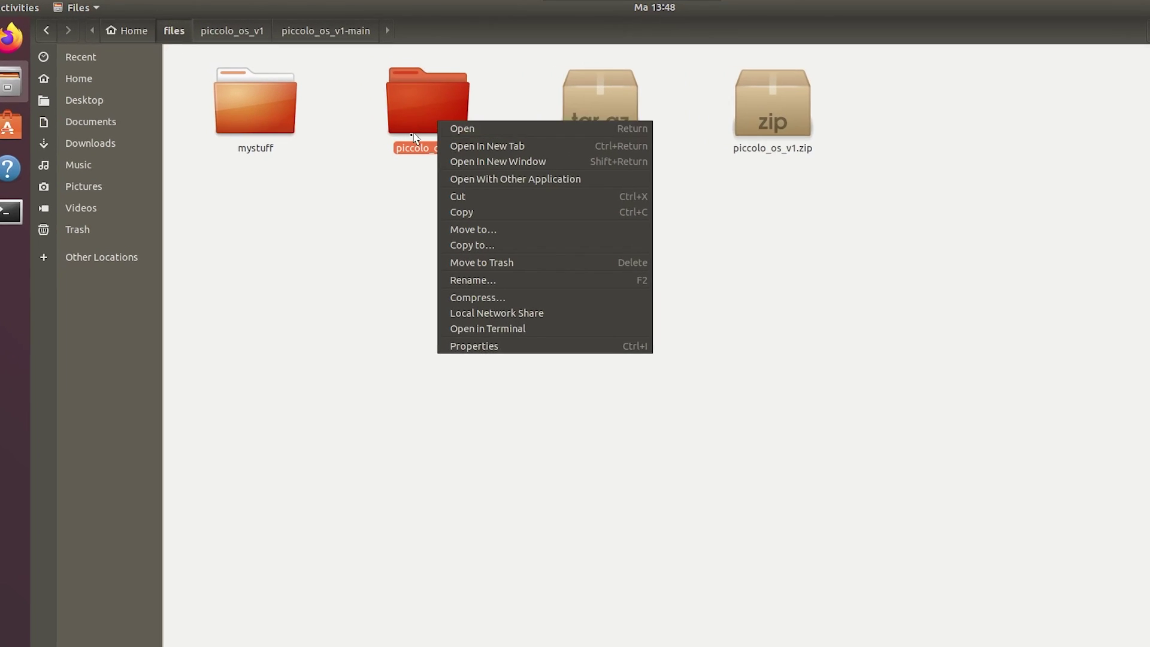
left_click(460, 240)
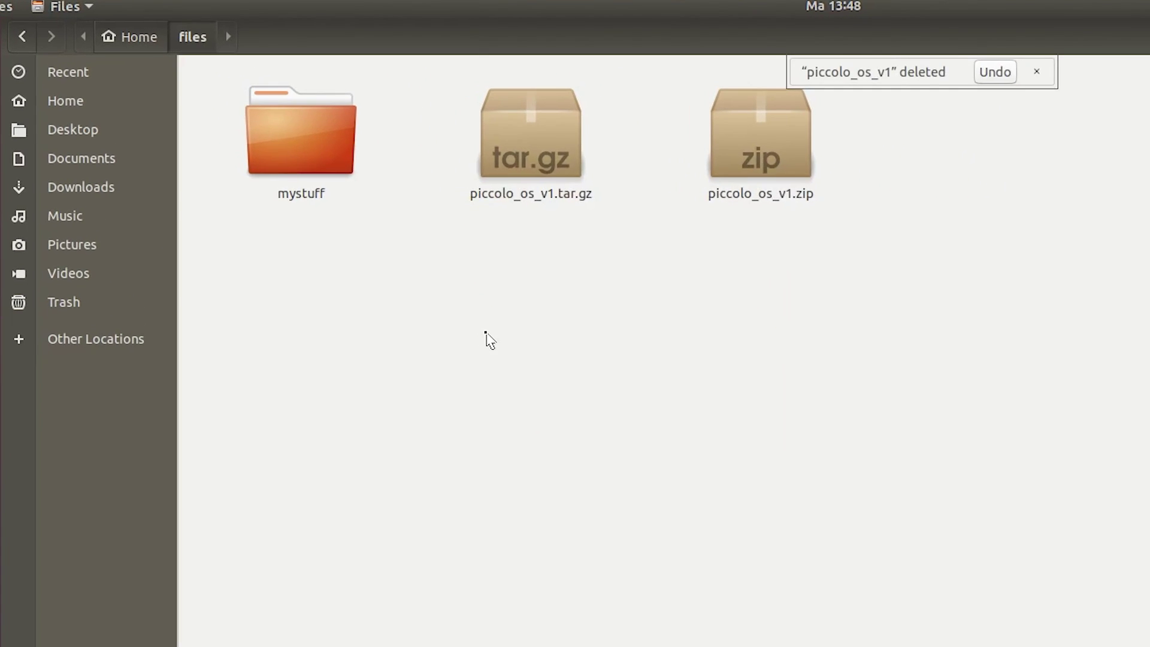
Compress the mystuff folder into an archive named mystuff in .7z format
left_click(263, 134)
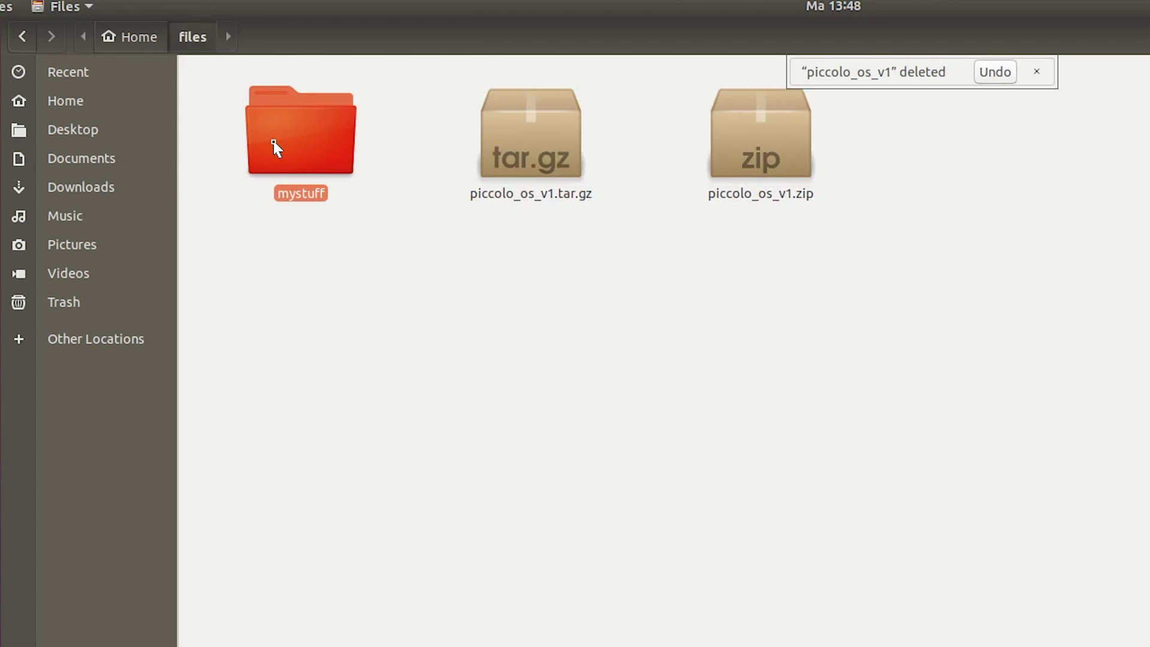
right_click(274, 142)
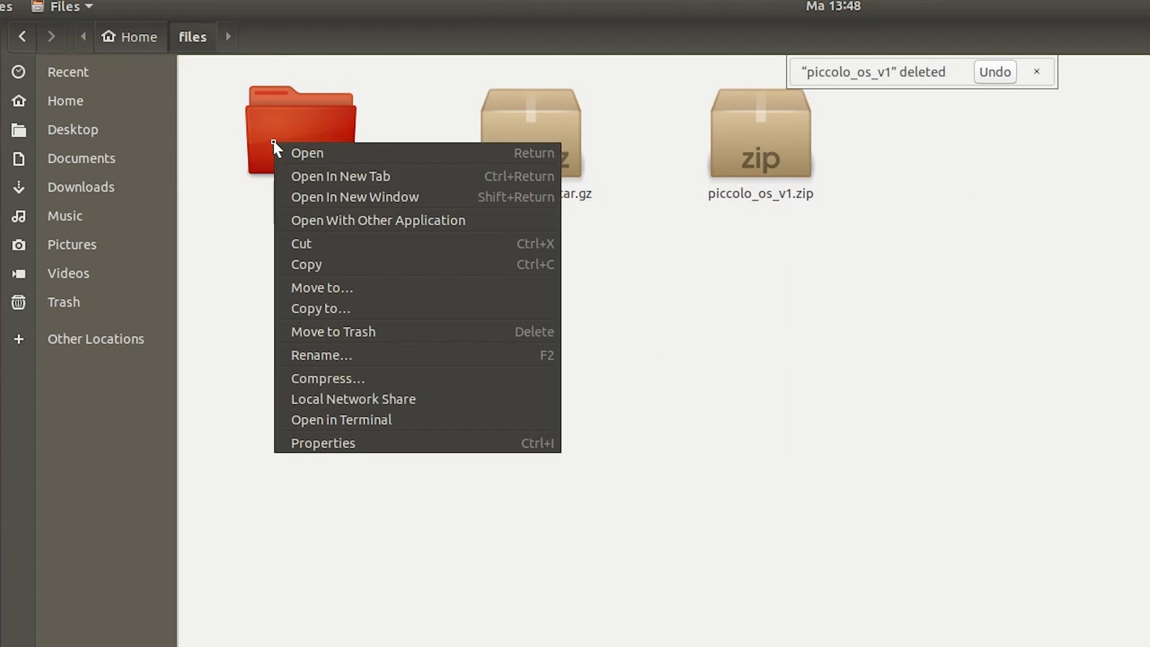
left_click(363, 380)
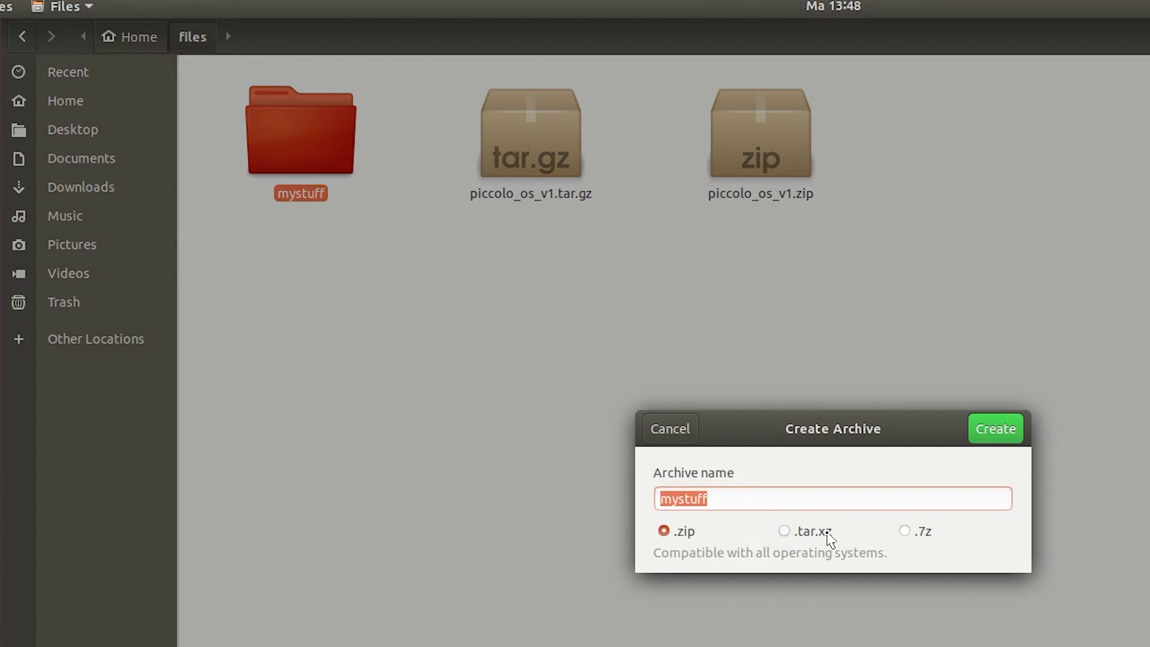
left_click(905, 532)
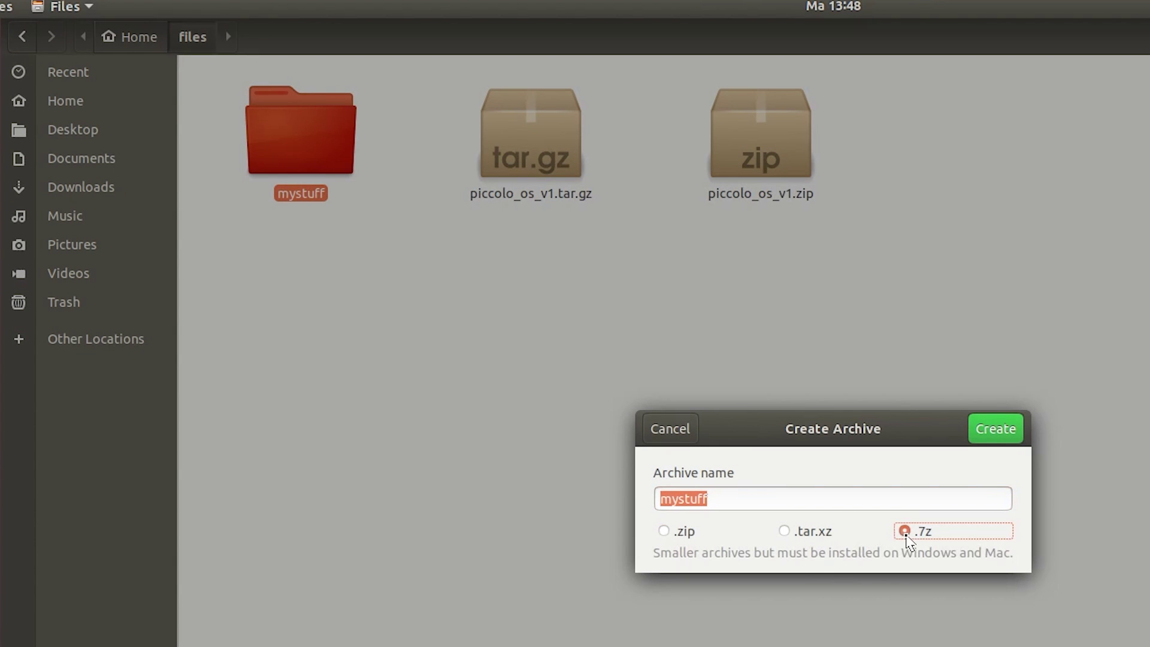
left_click(995, 430)
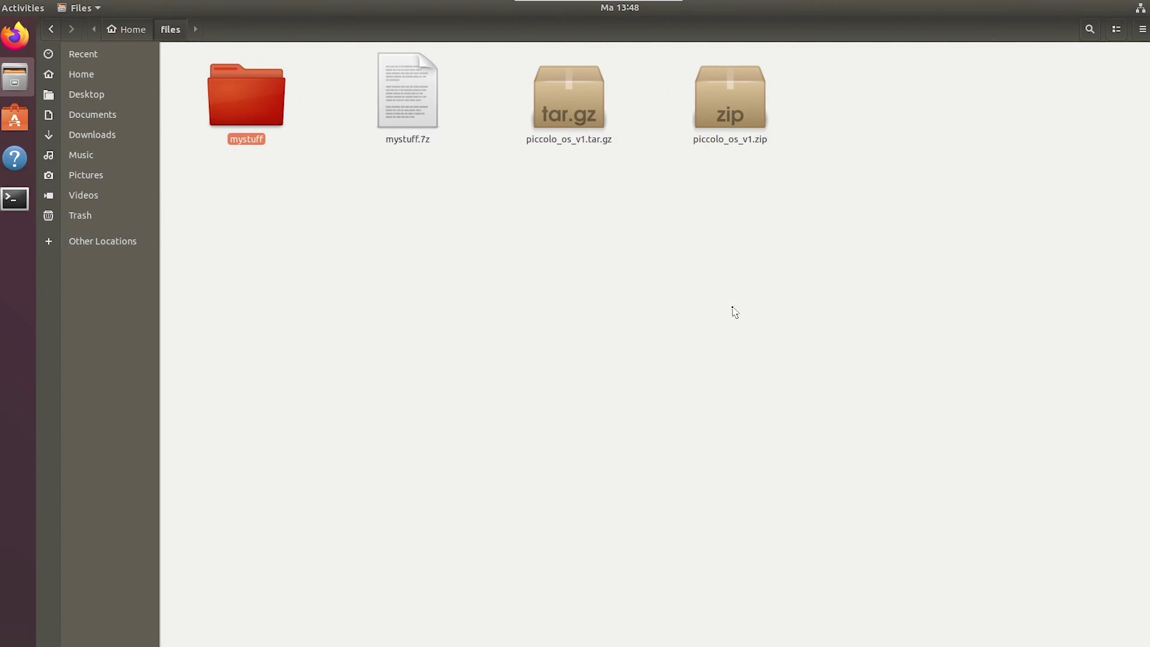
Extract mystuff.7z into a new folder named mystuff2 in the files folder and open the mystuff folder inside it
left_click(408, 115)
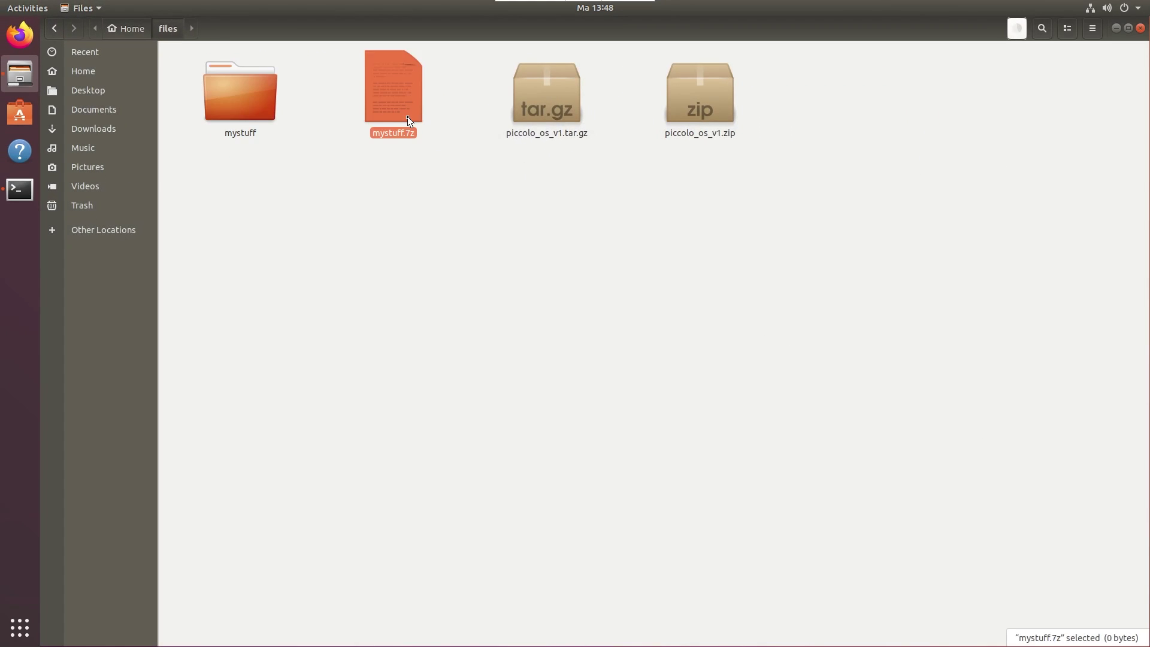
right_click(396, 94)
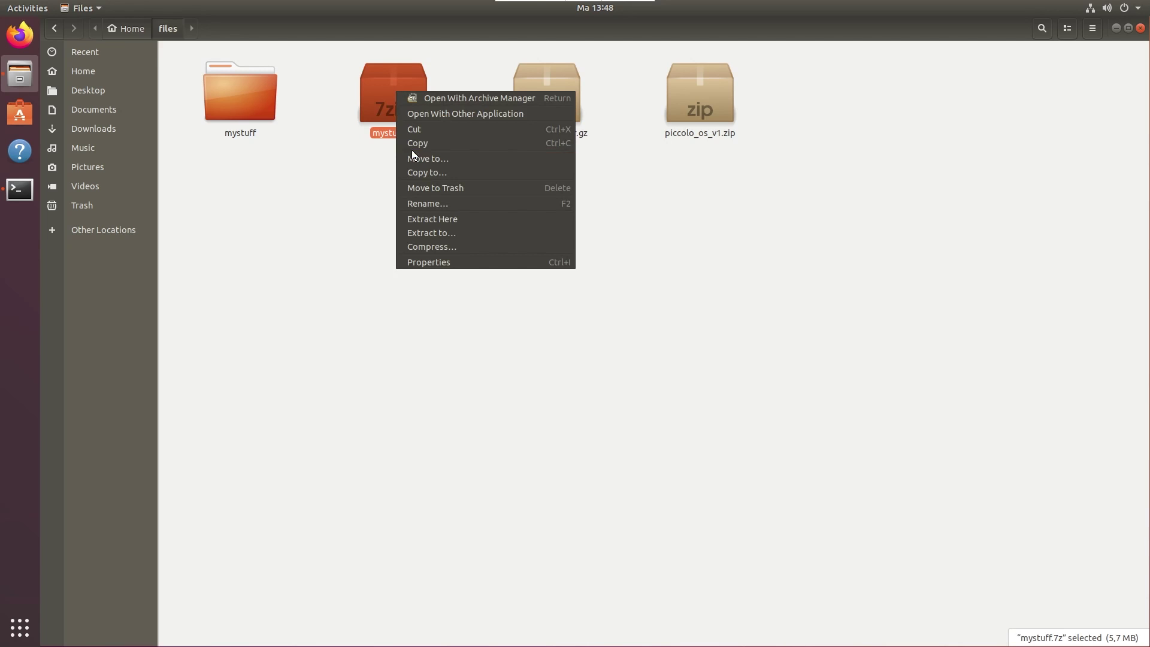
left_click(443, 232)
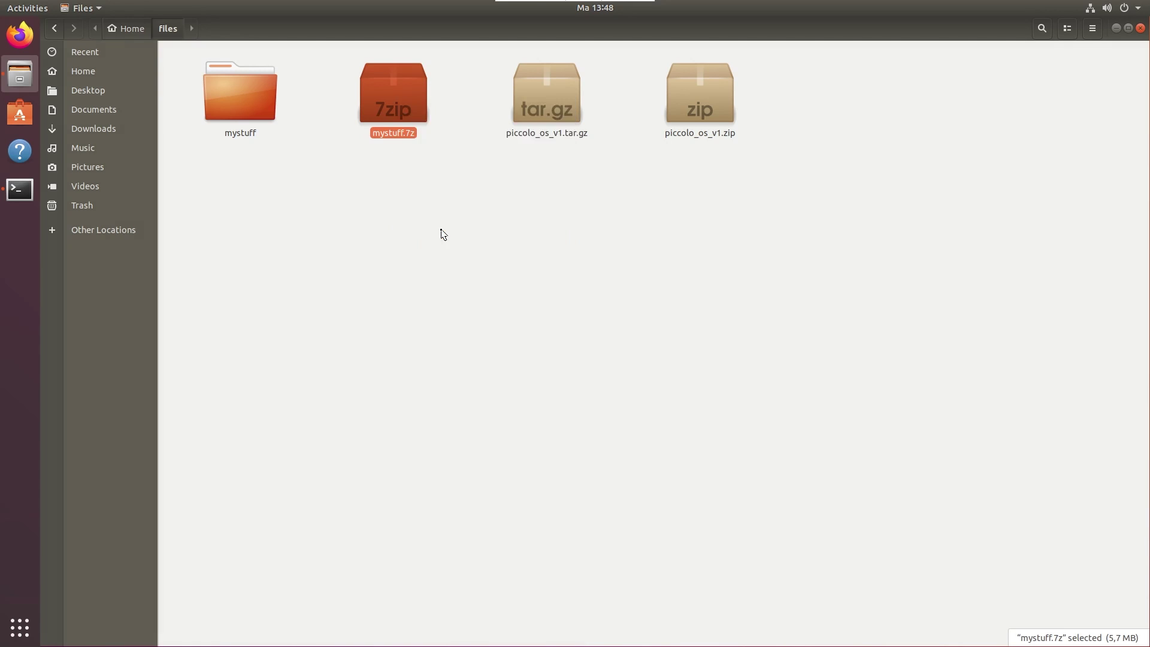
left_click(943, 53)
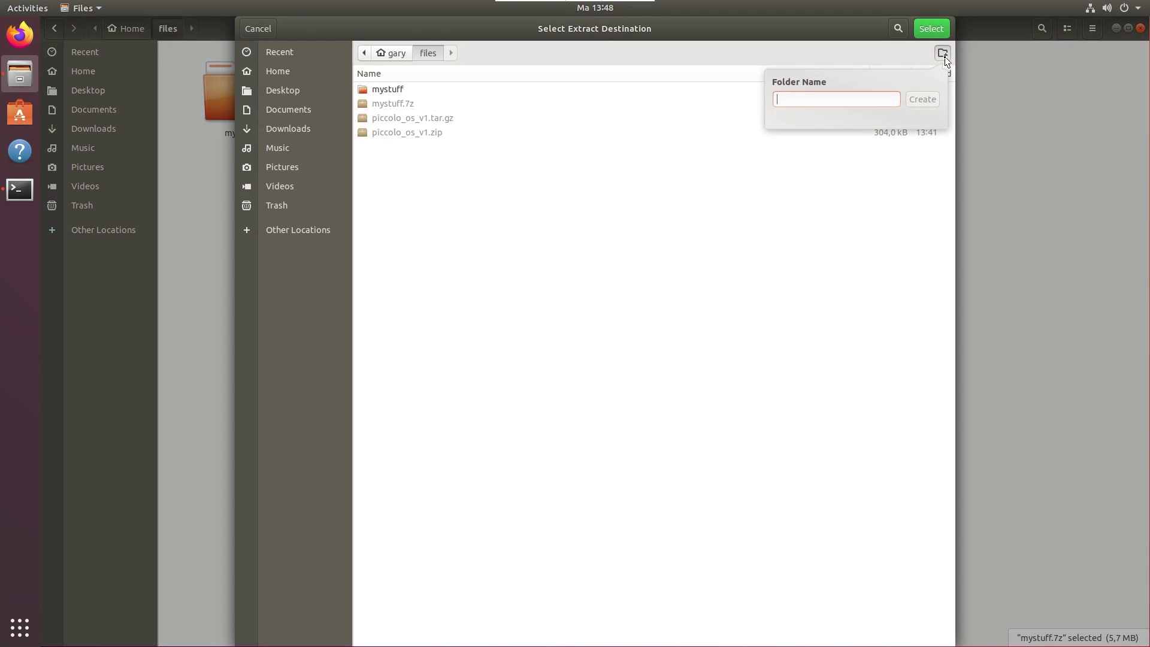
type("mystuff2")
key("Return")
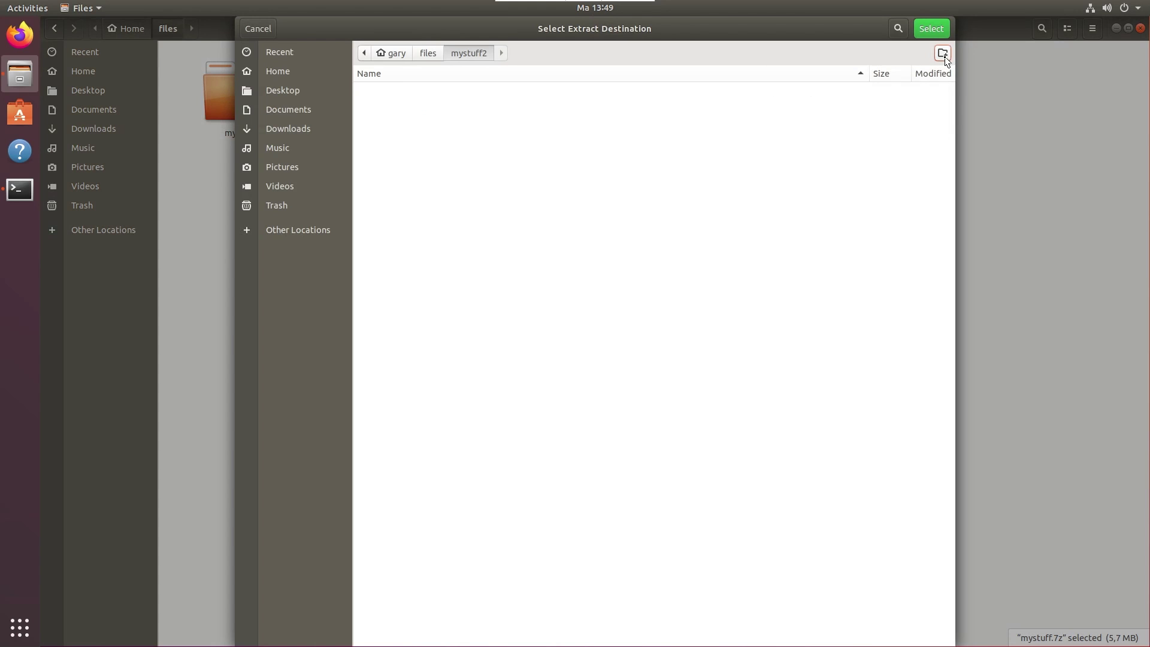
left_click(929, 28)
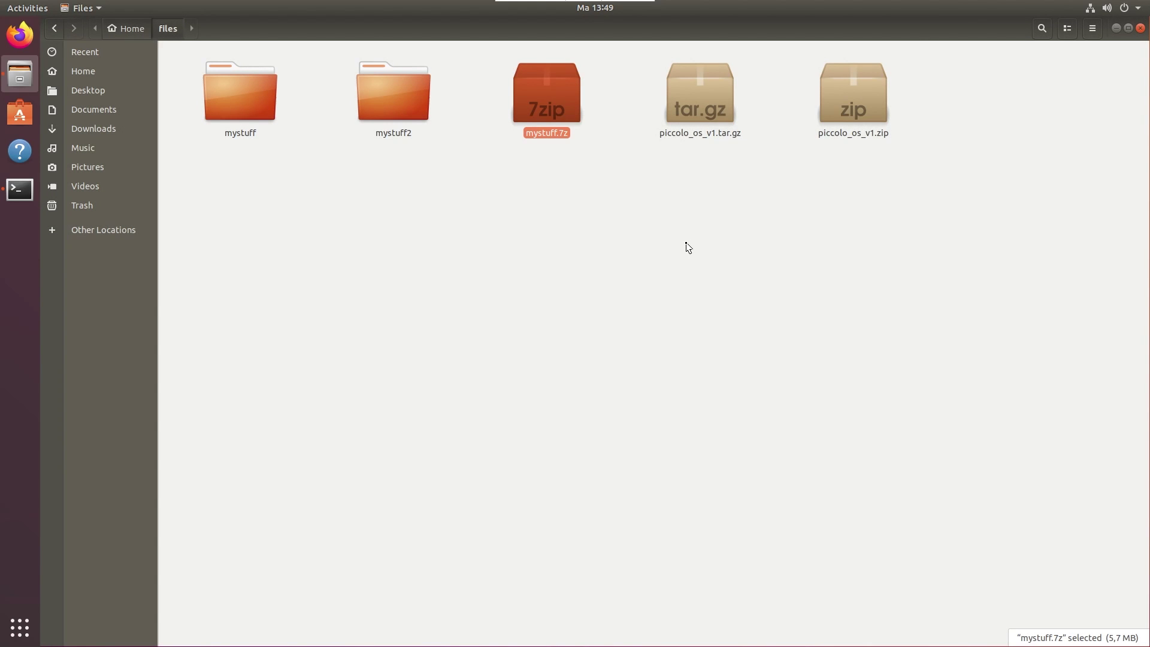
double_click(366, 117)
double_click(257, 118)
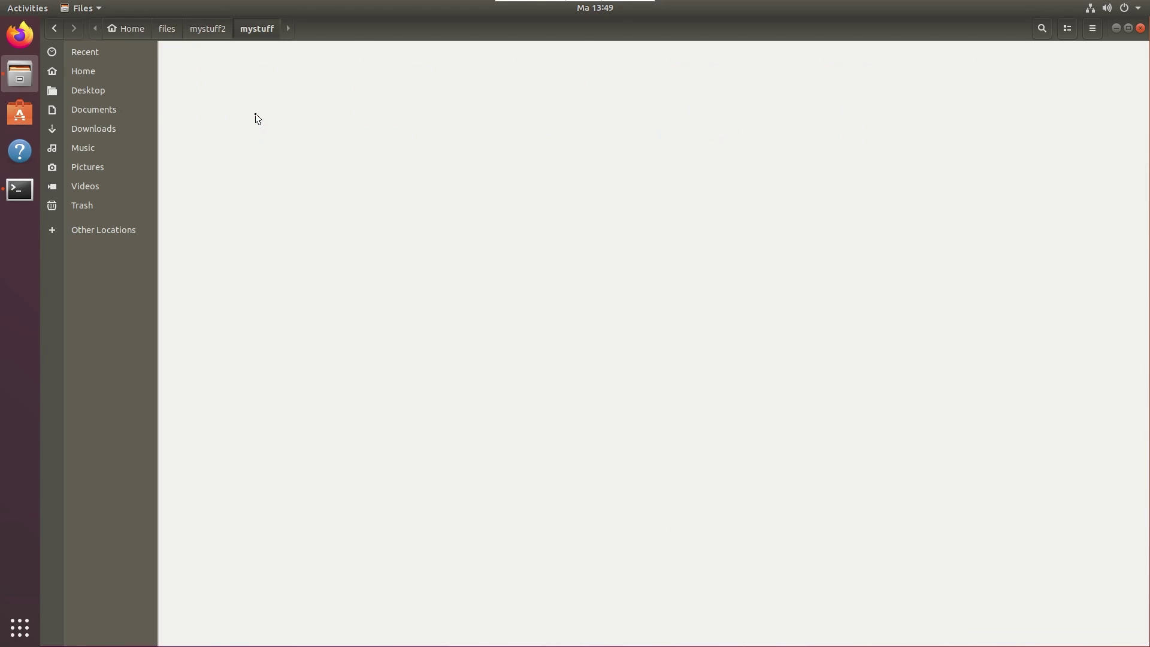
Return to the files folder, switch to the terminal and install zip, unzip, gzip and p7zip-full with apt
left_click(171, 28)
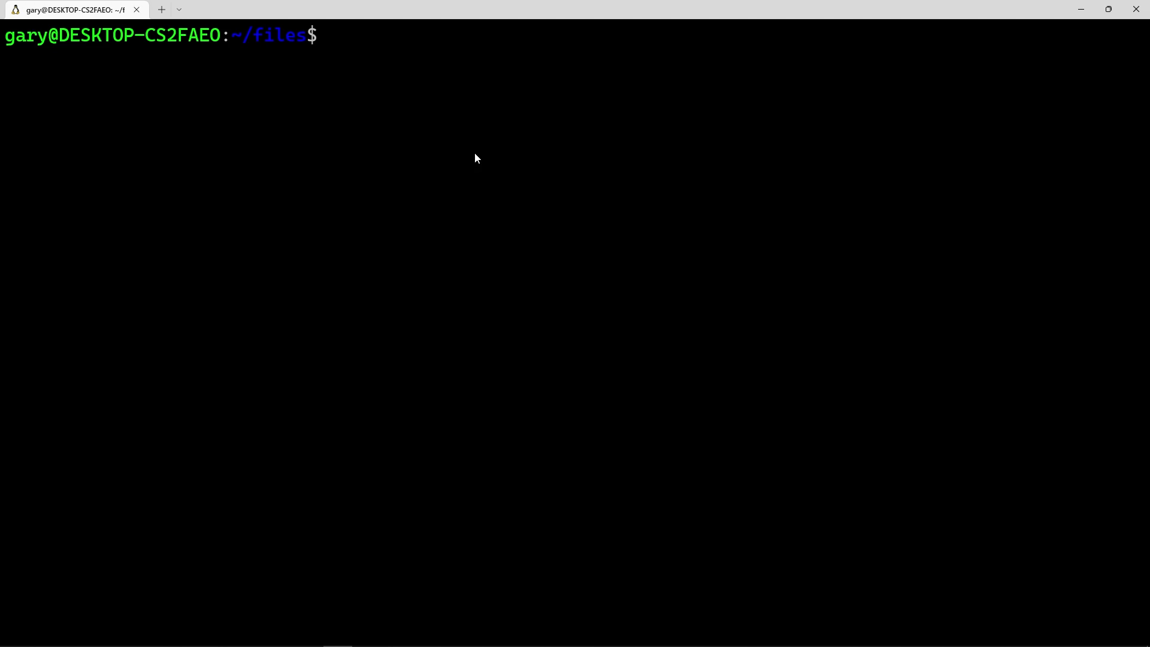
type("sudo apt install zip unzip gzip p7zip-full")
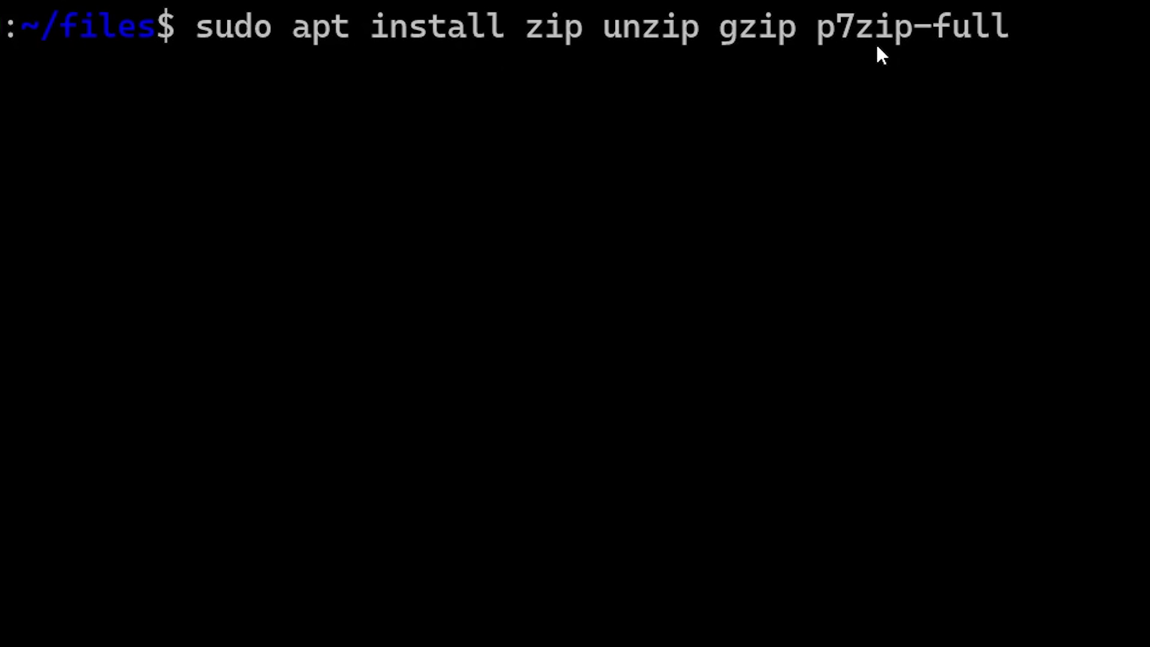
key("Return")
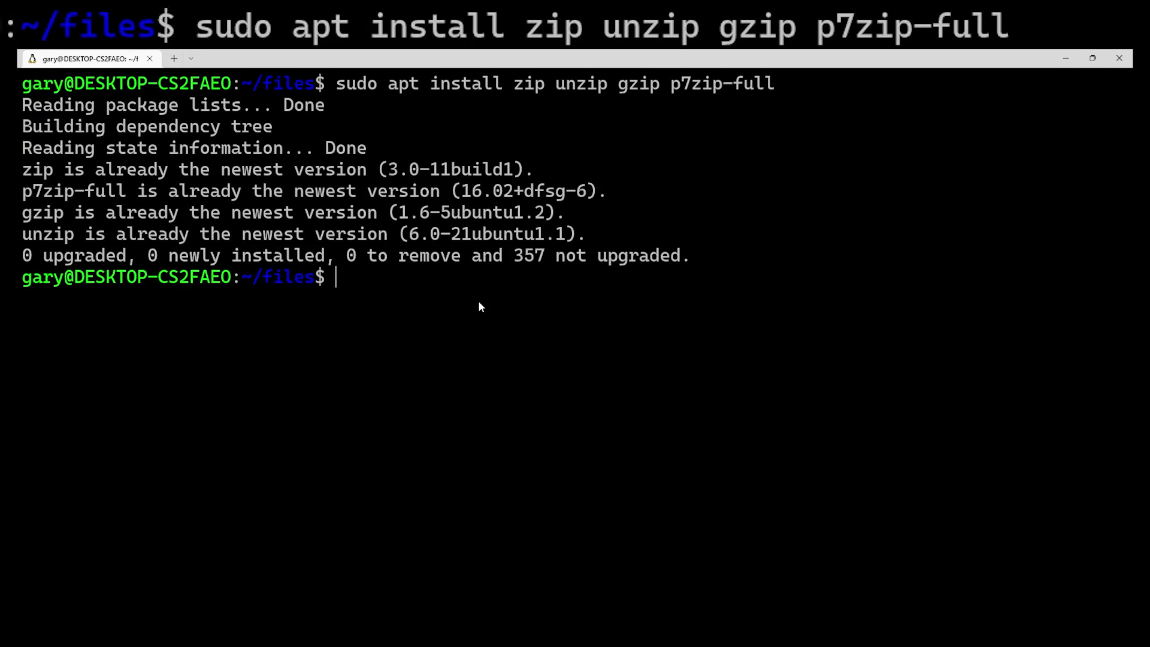
key("ctrl+l")
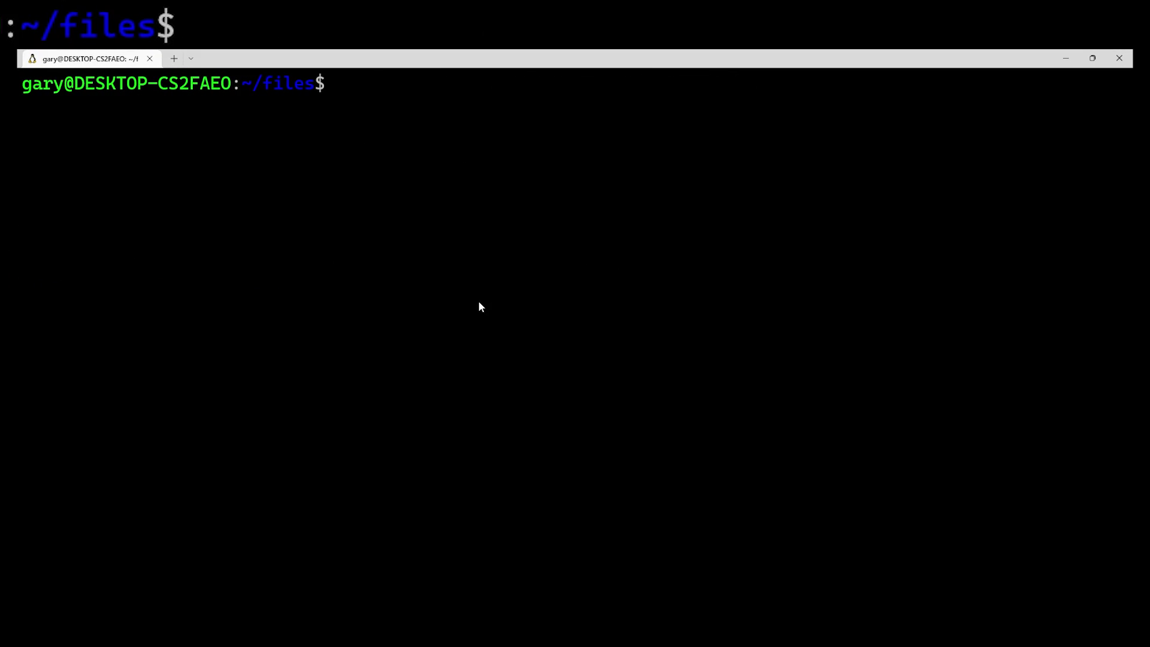
List the files folder in the terminal and examine the mystuff, piccolo_os_v1.tar.gz and piccolo_os_v1.zip entries
type("ls")
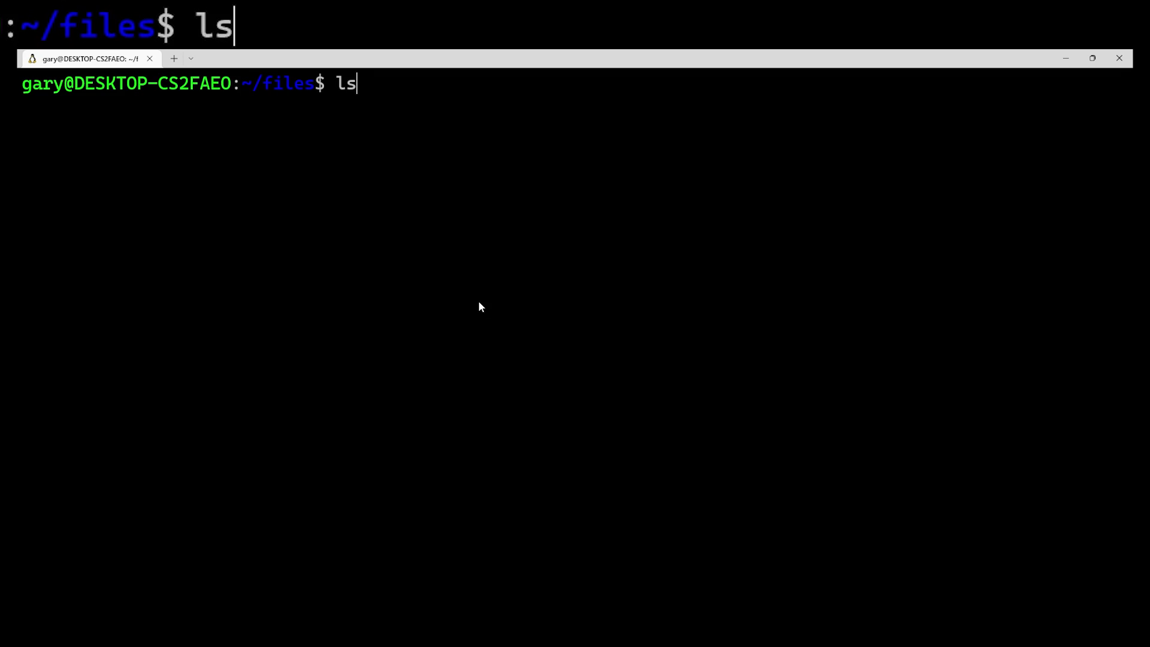
key("Return")
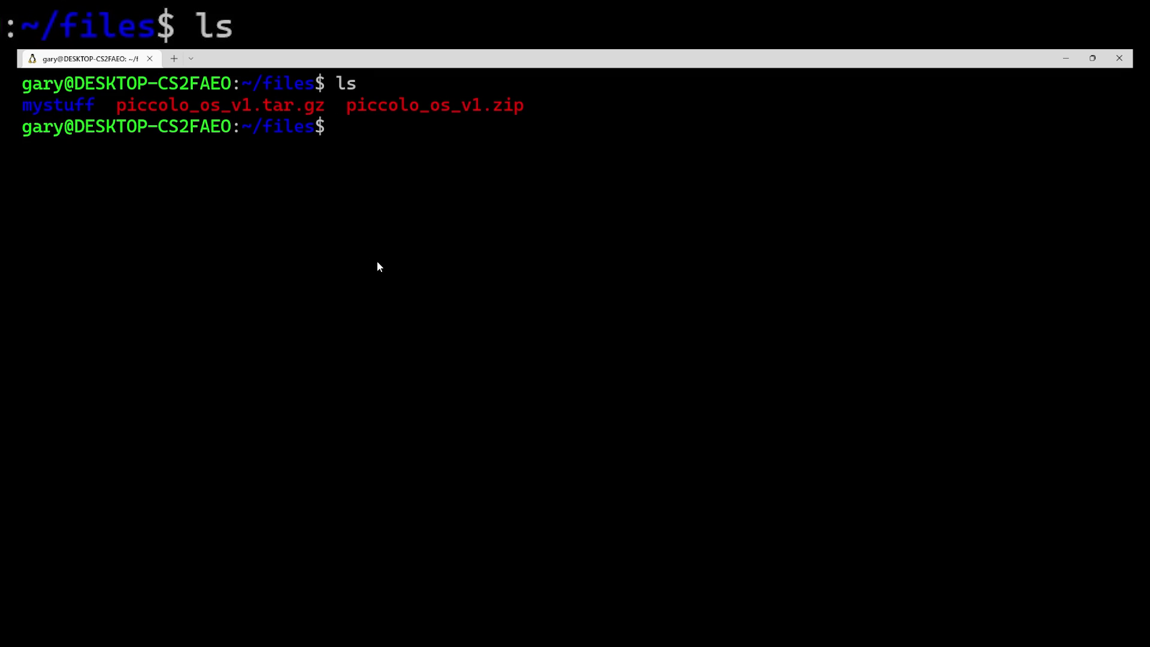
left_click_drag(349, 106, 519, 108)
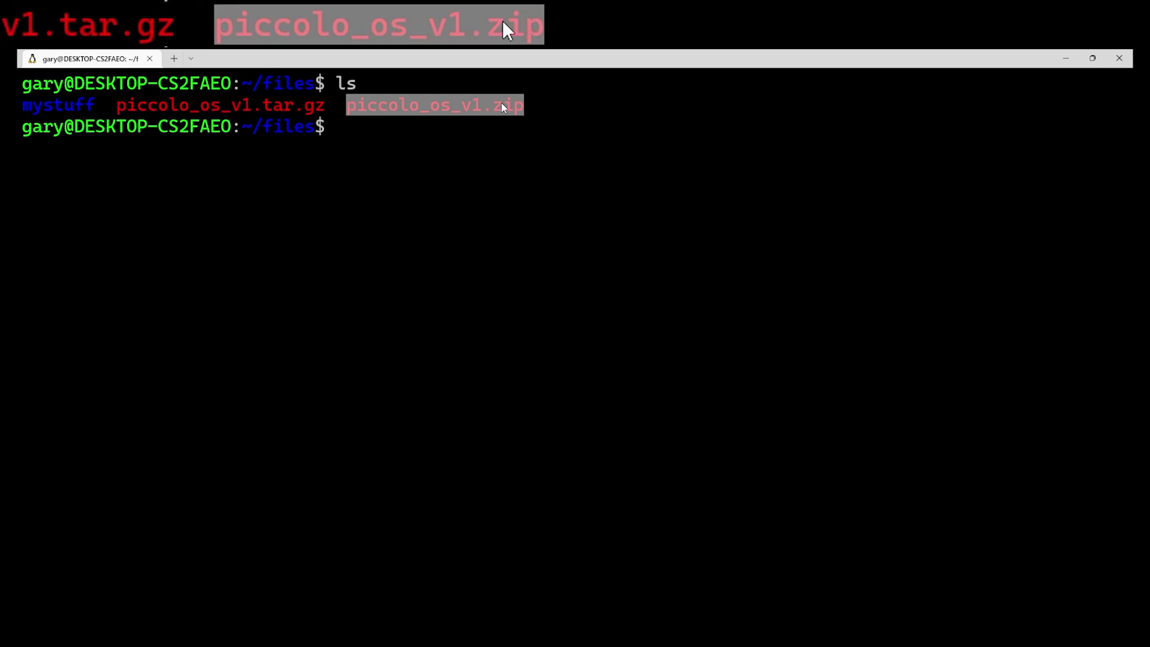
right_click(503, 108)
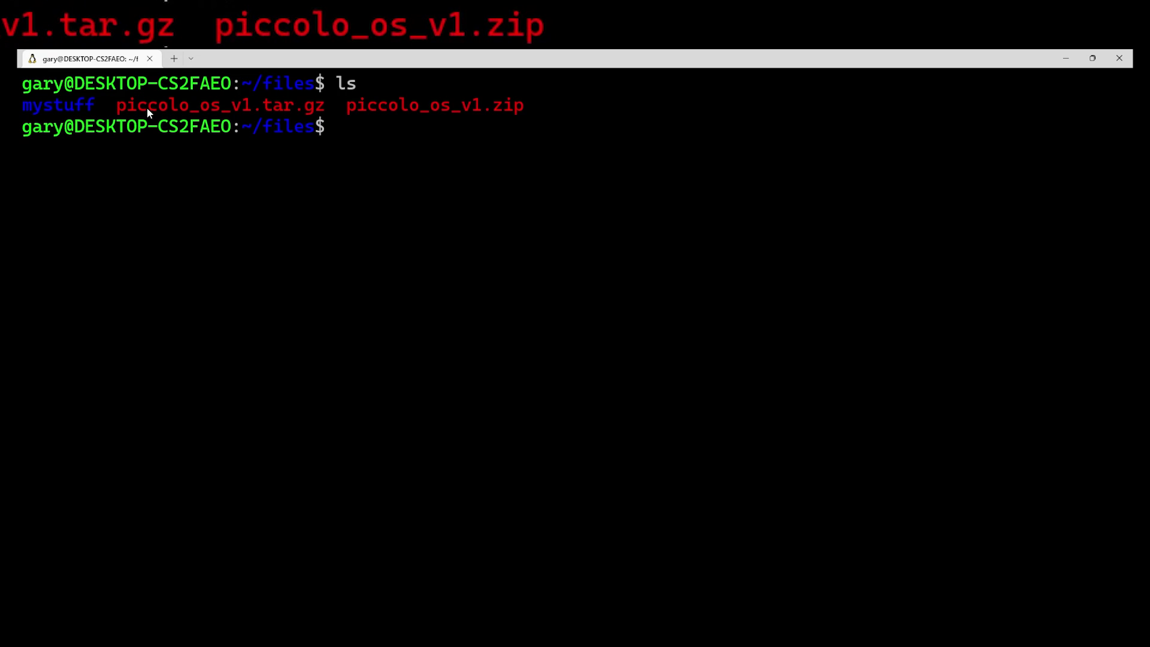
left_click_drag(118, 108, 317, 113)
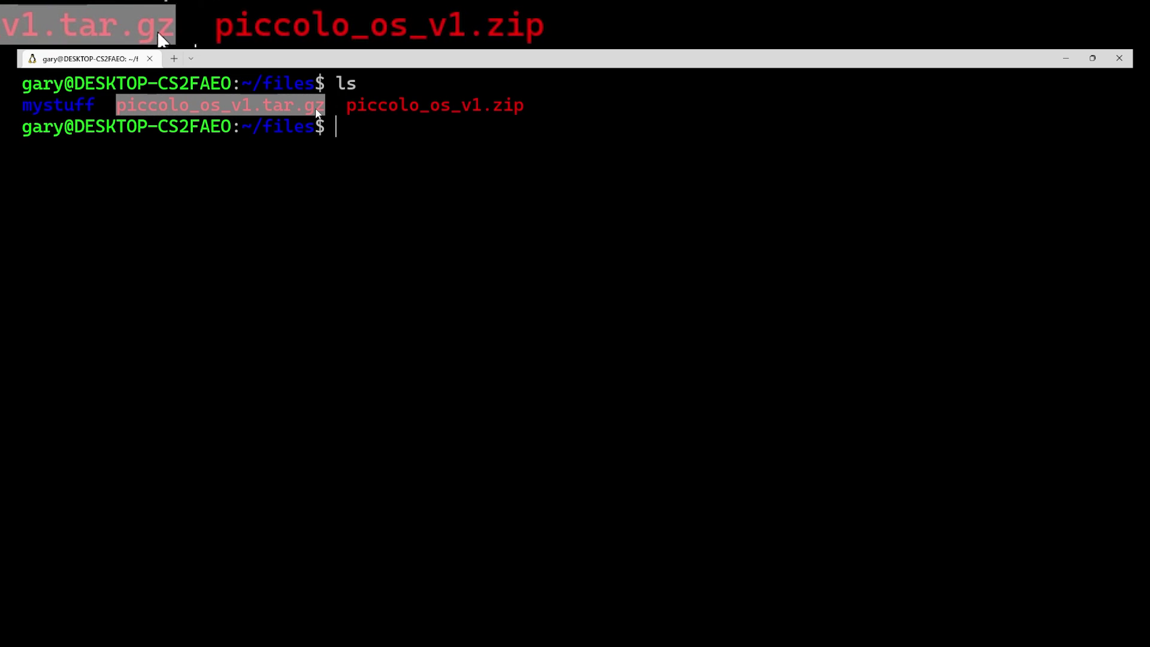
double_click(74, 103)
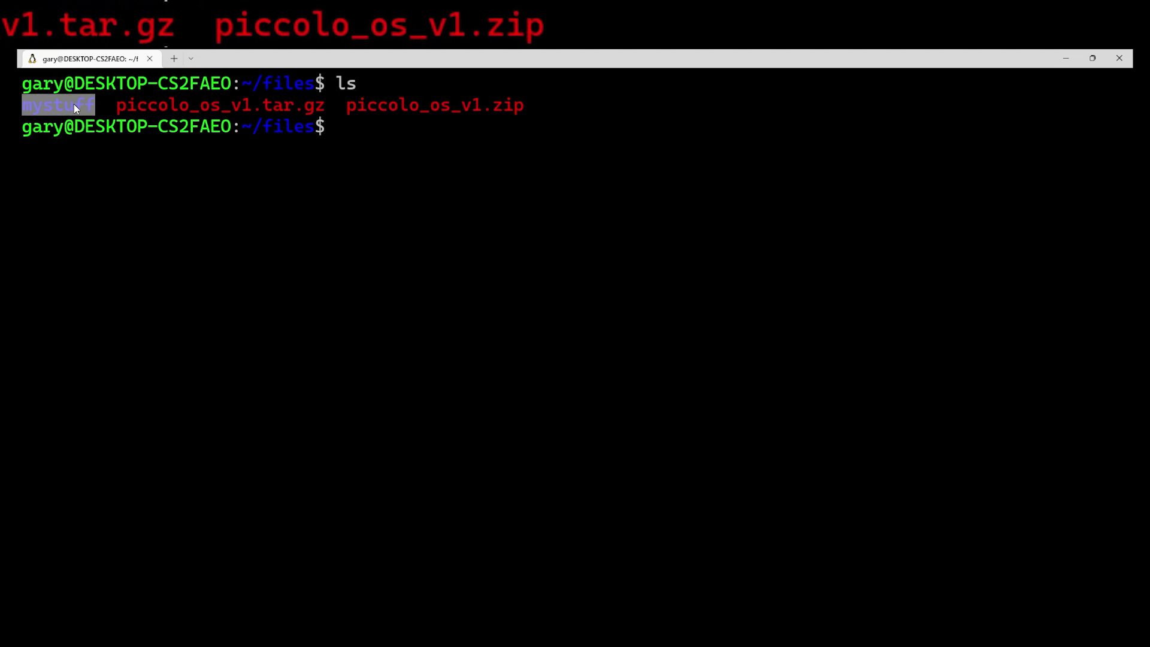
left_click(447, 244)
double_click(437, 109)
left_click(461, 109)
left_click_drag(350, 104, 524, 112)
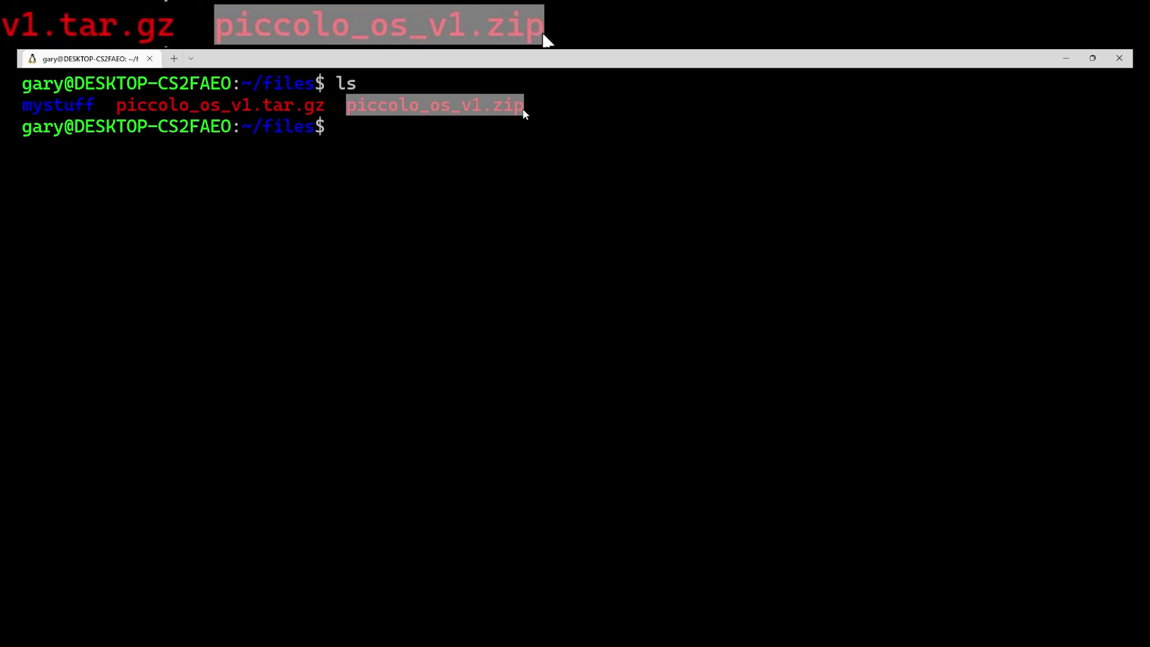
left_click(505, 161)
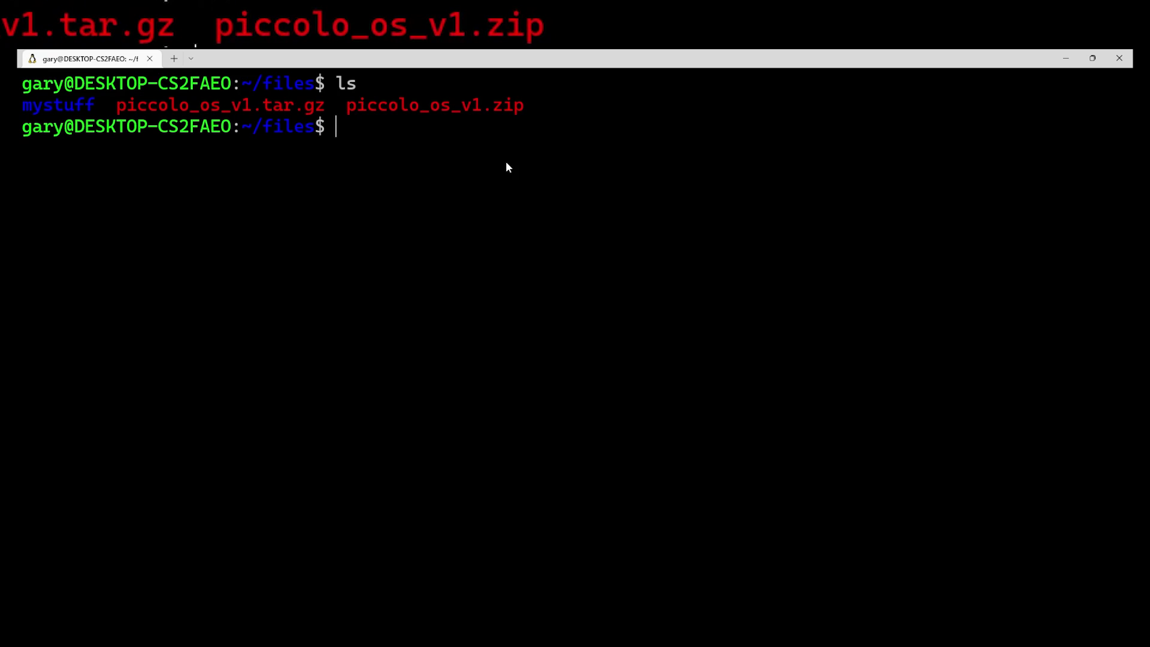
Test the integrity of piccolo_os_v1.zip with unzip -t and examine the per-file results and the summary line
type("unzip -t")
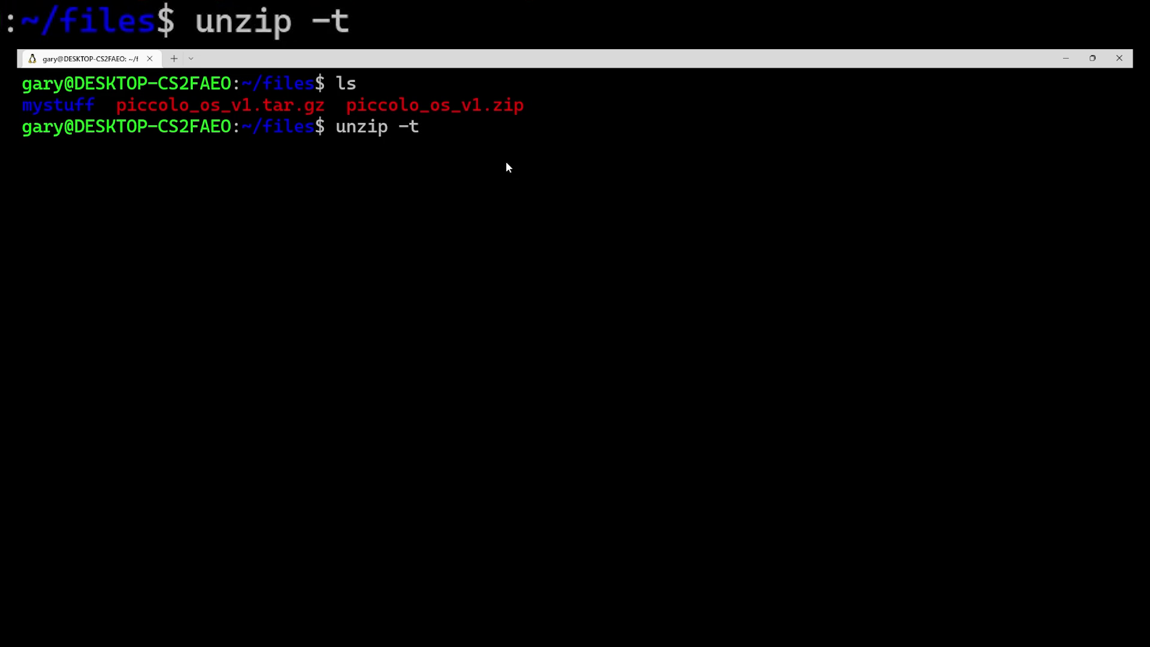
type(" piccolo_os_v1.zip")
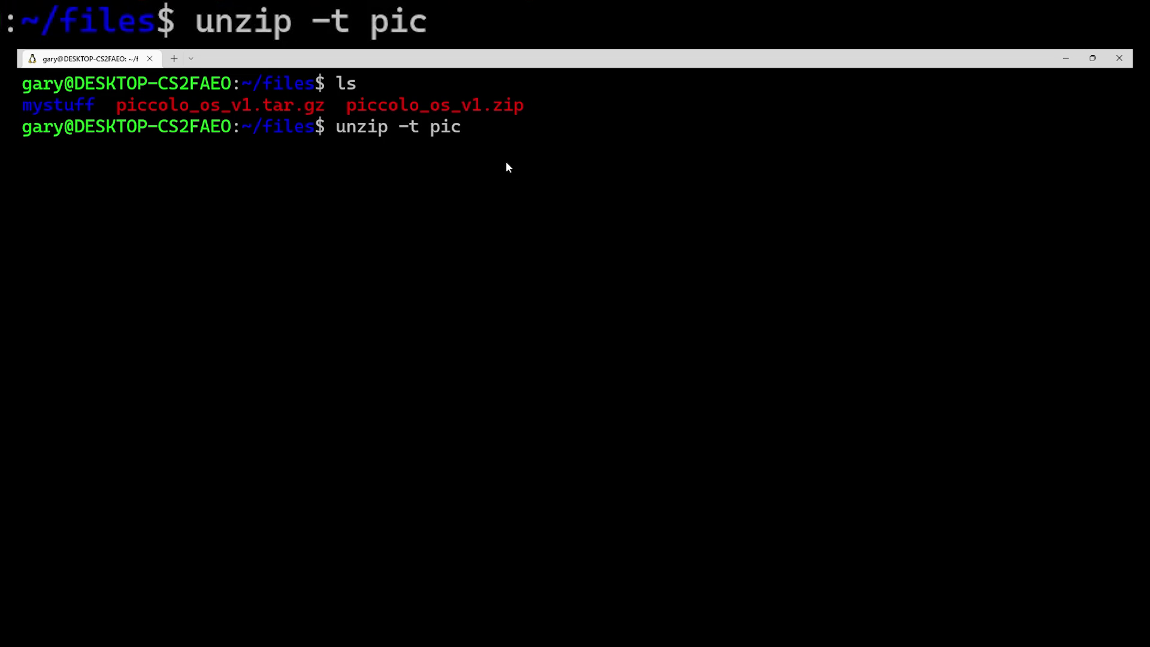
key("Tab")
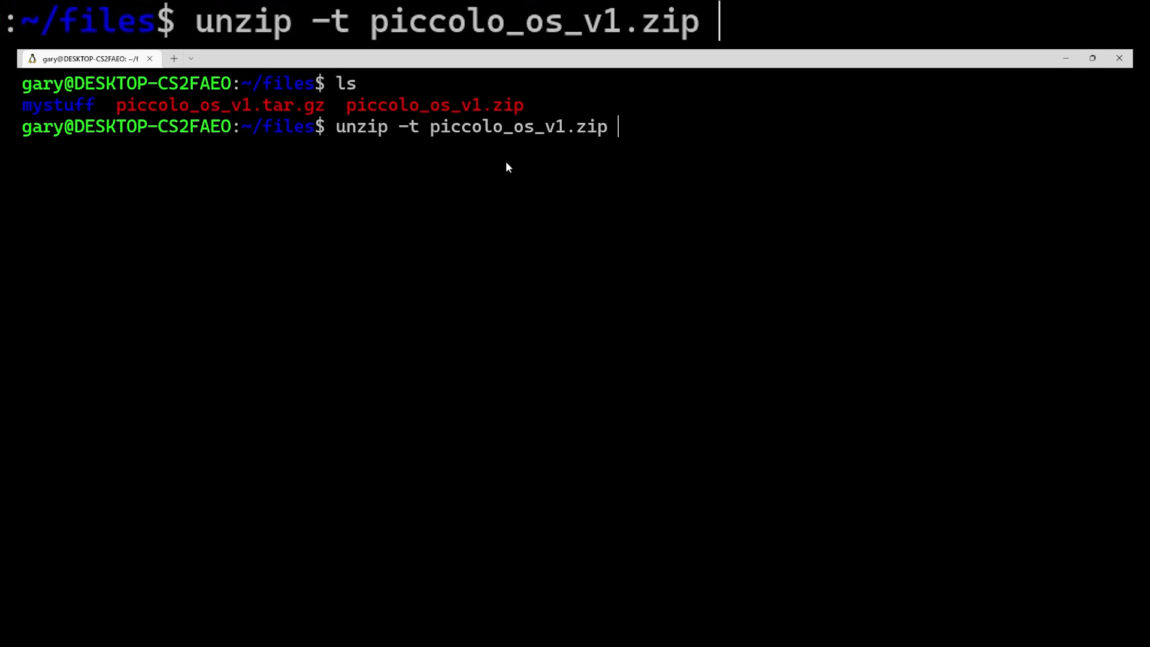
key("Return")
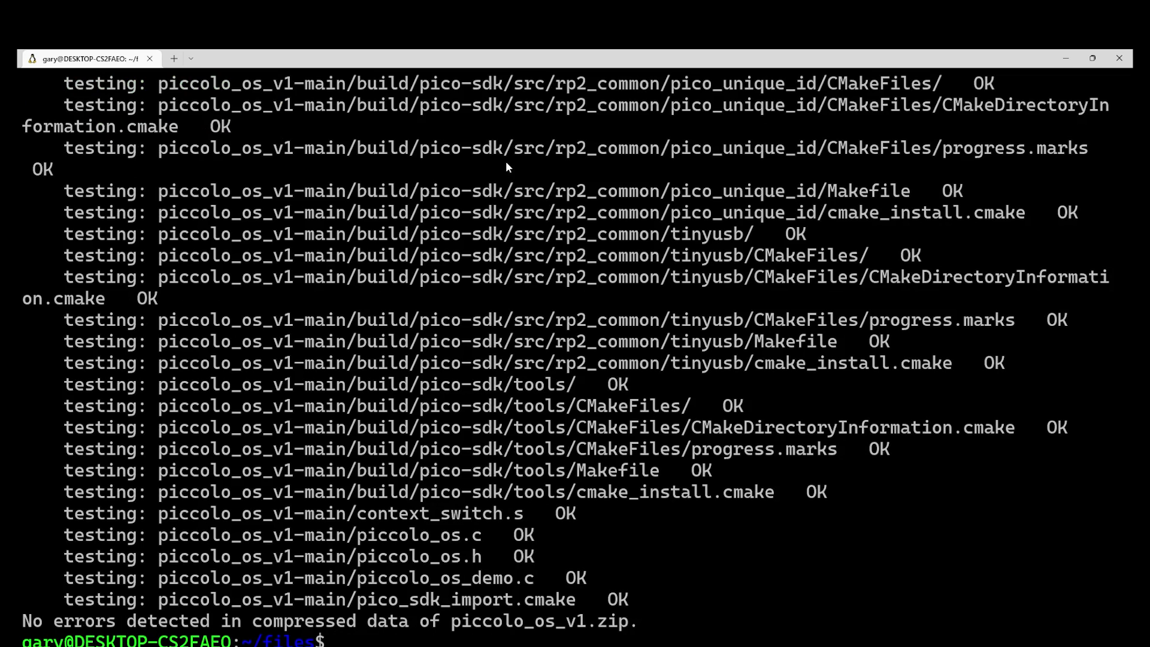
left_click_drag(608, 384, 652, 386)
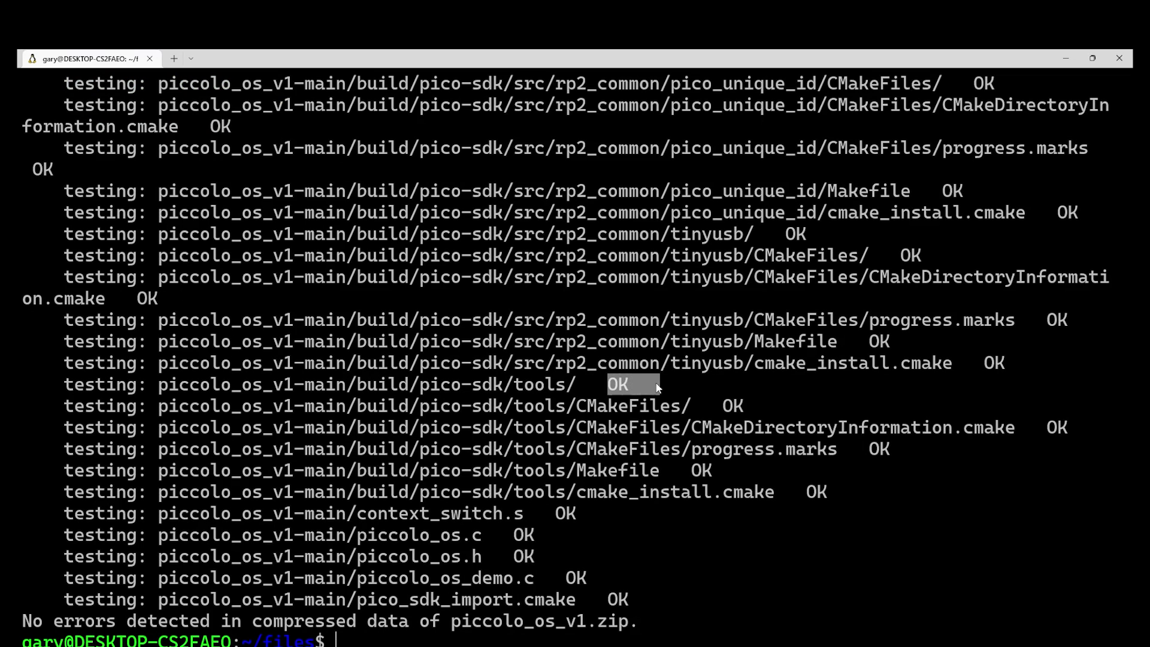
left_click_drag(722, 405, 766, 411)
left_click_drag(806, 488, 827, 492)
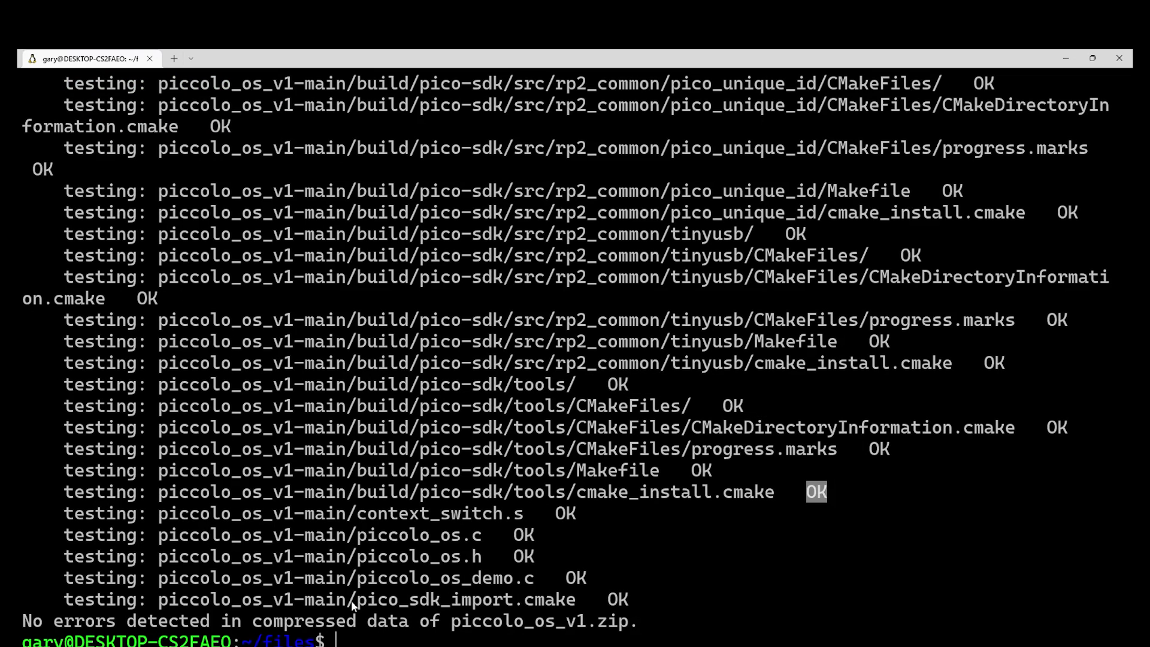
left_click_drag(23, 621, 627, 625)
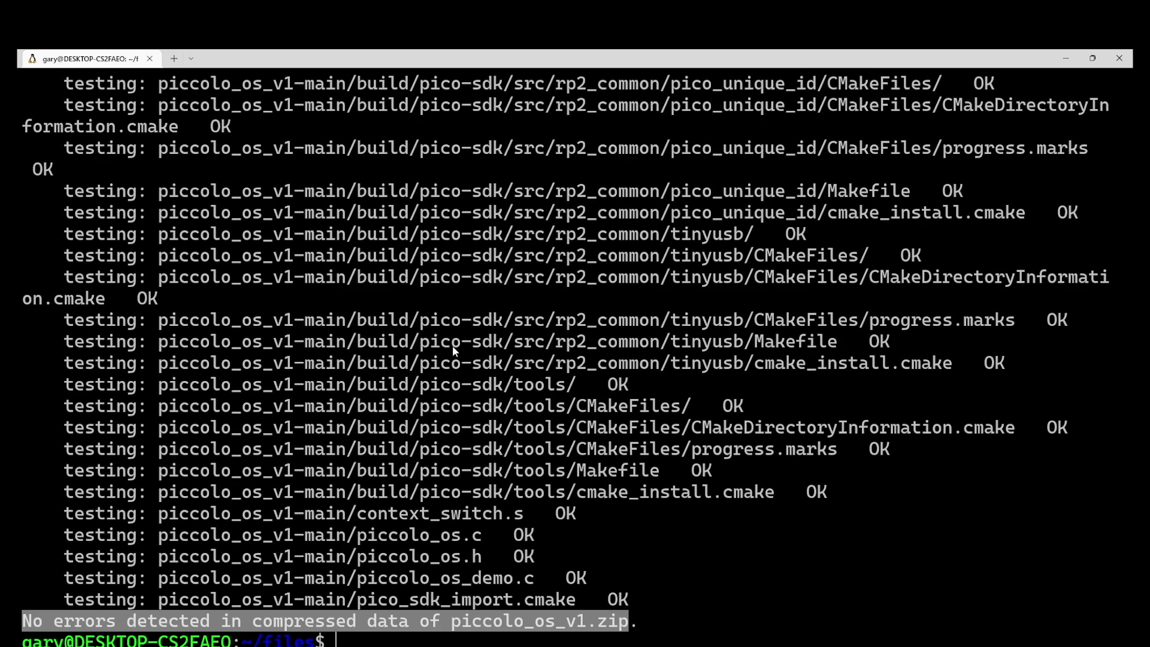
left_click(758, 481)
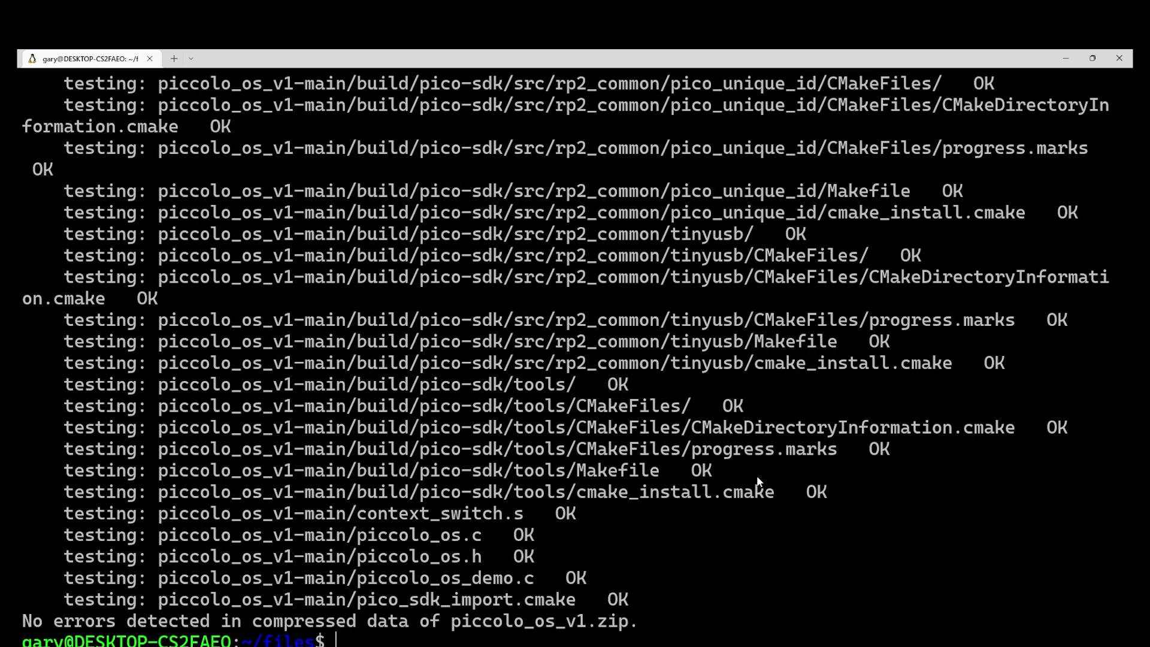
Clear the terminal and list the contents of the files folder with ls
key("ctrl+l")
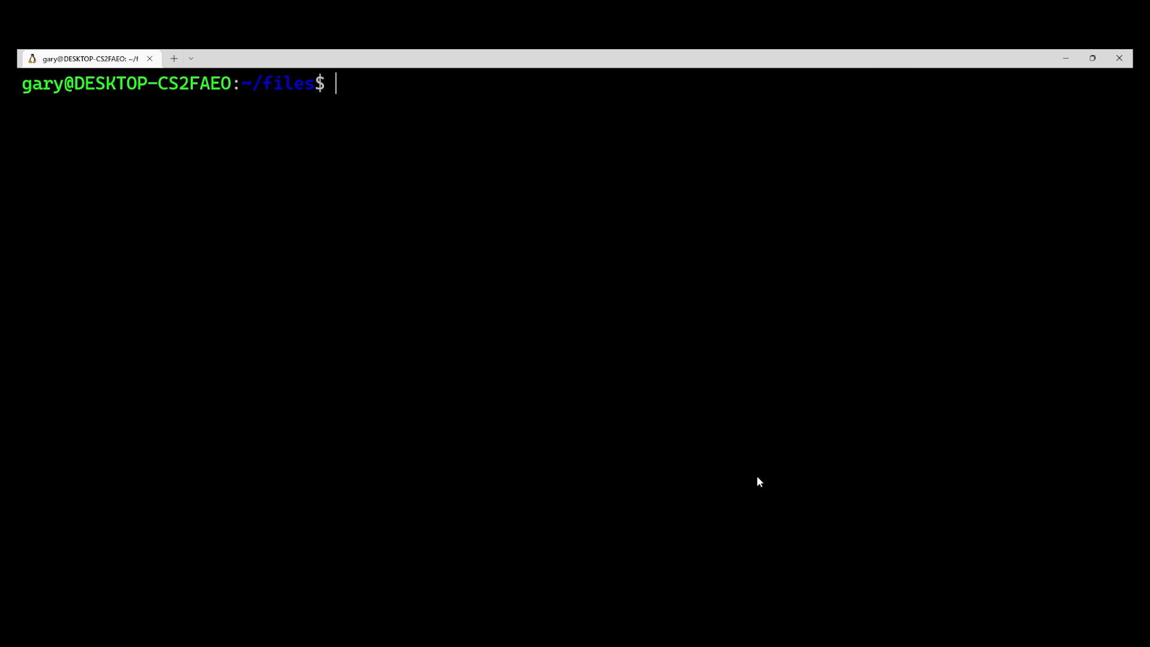
type("un")
key("BackSpace")
key("BackSpace")
type("ls")
key("Return")
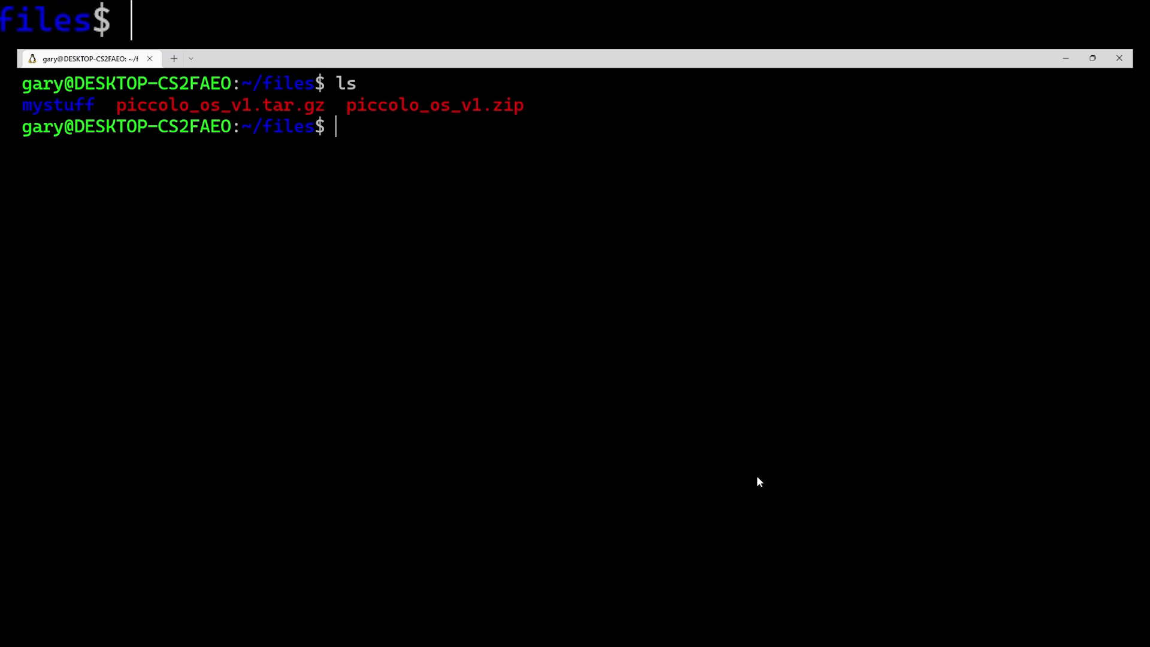
Extract piccolo_os_v1.zip into the files folder with unzip
type("unzip p")
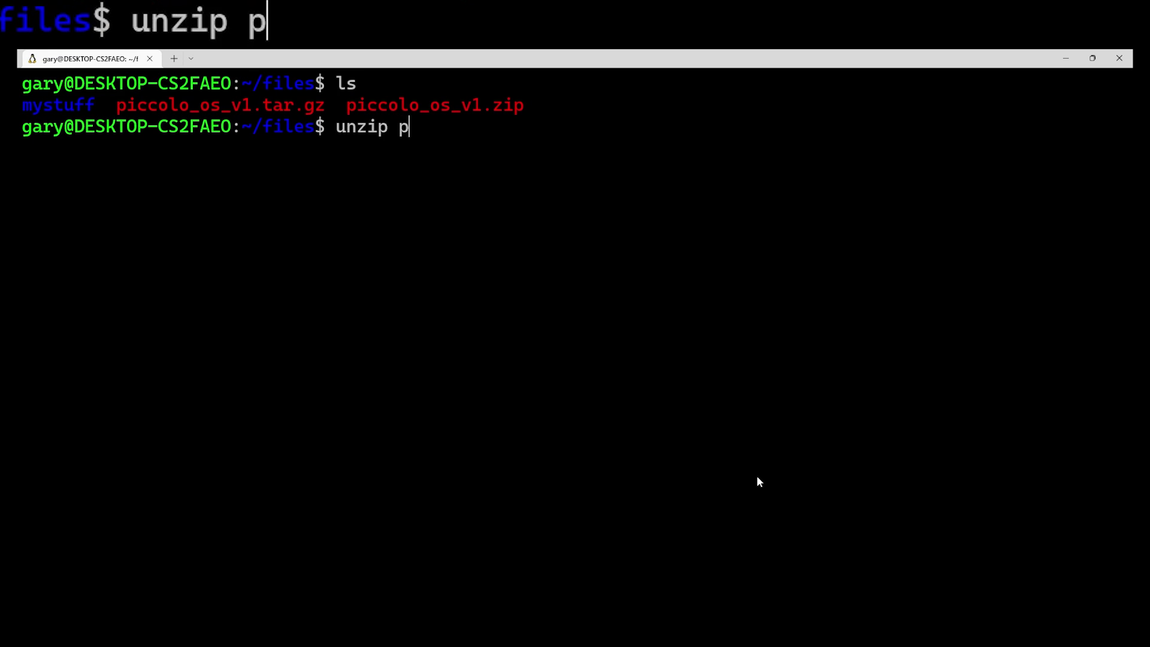
type("ix")
key("BackSpace")
type("c")
key("Tab")
type("z")
key("Tab")
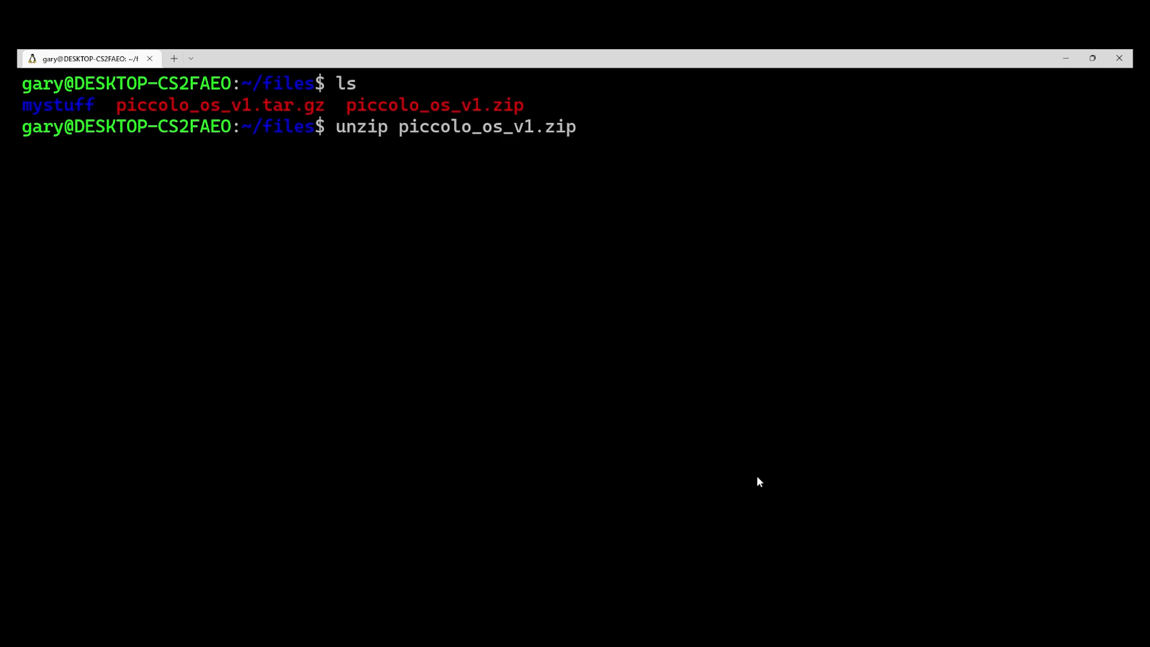
key("Return")
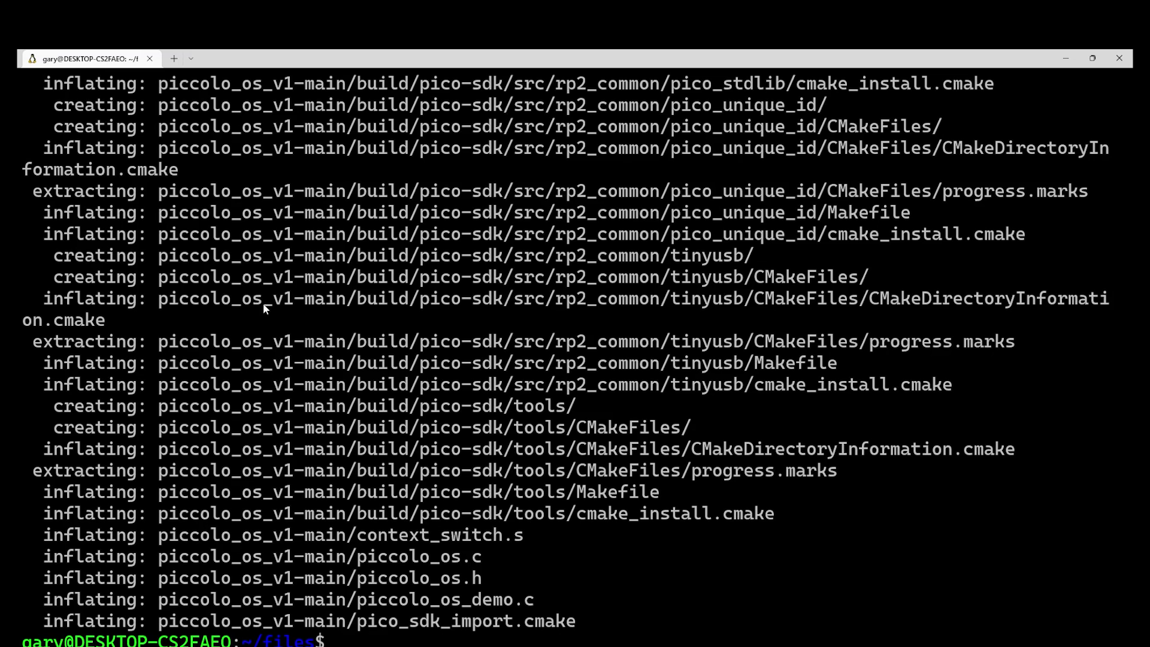
Clear the terminal, list the files folder again and examine the extracted piccolo_os_v1-main entry
type("ls")
key("BackSpace")
key("BackSpace")
key("ctrl+l")
type("ls")
key("Return")
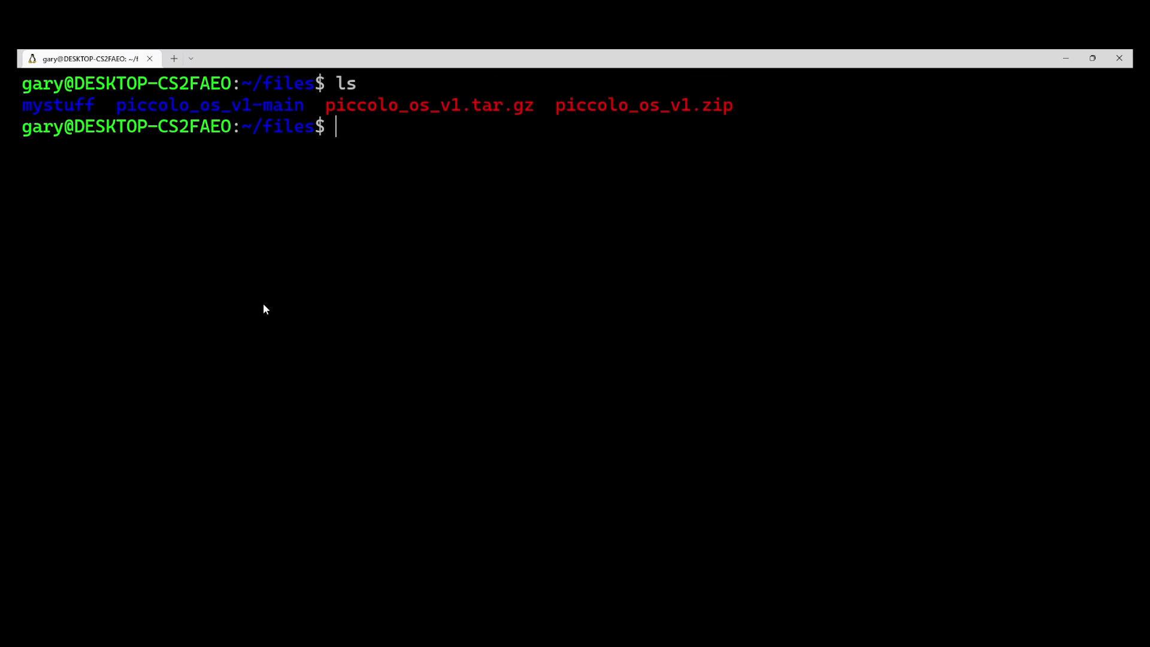
double_click(166, 109)
right_click(165, 109)
left_click_drag(118, 110, 303, 111)
right_click(384, 162)
Run unzip -t on piccolo_os_v1.zip again and examine the piccolo_os_v1-main/ prefix in the file paths
type("unzip -t p")
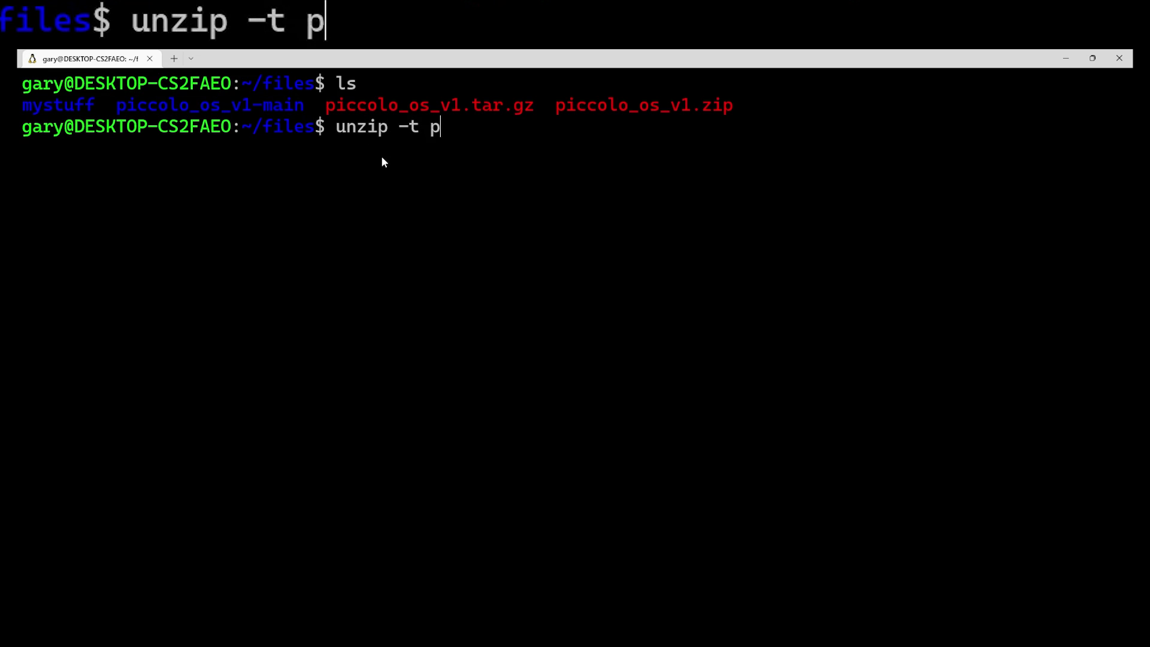
type("iccolo_os_v1.zip")
key("Return")
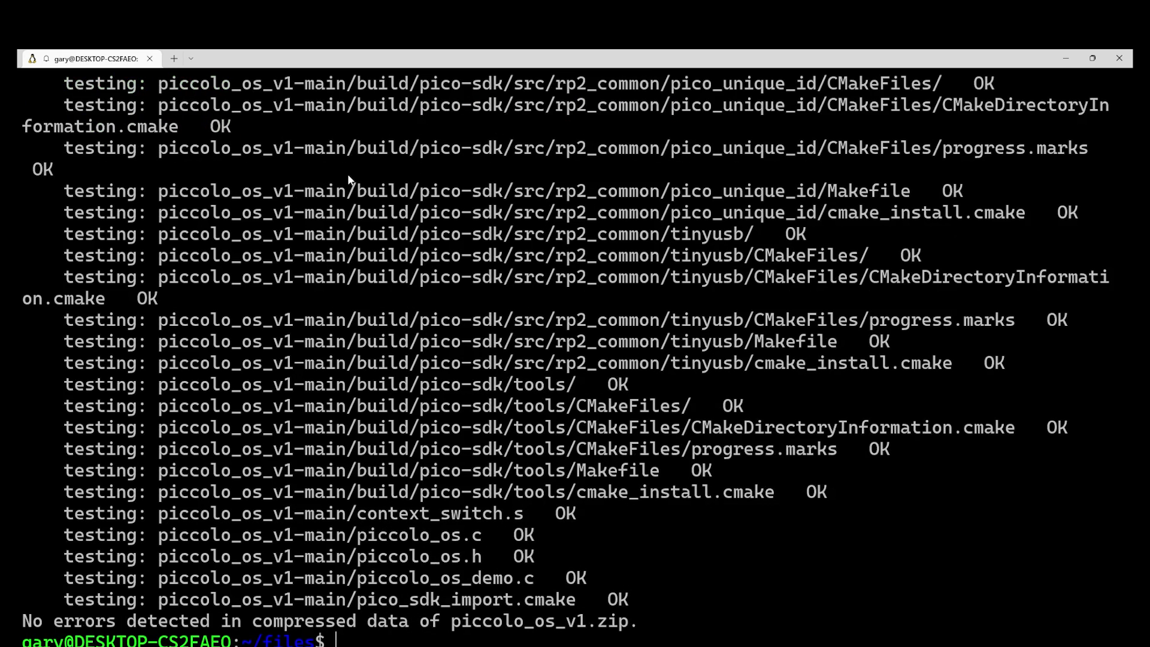
left_click_drag(165, 193, 358, 194)
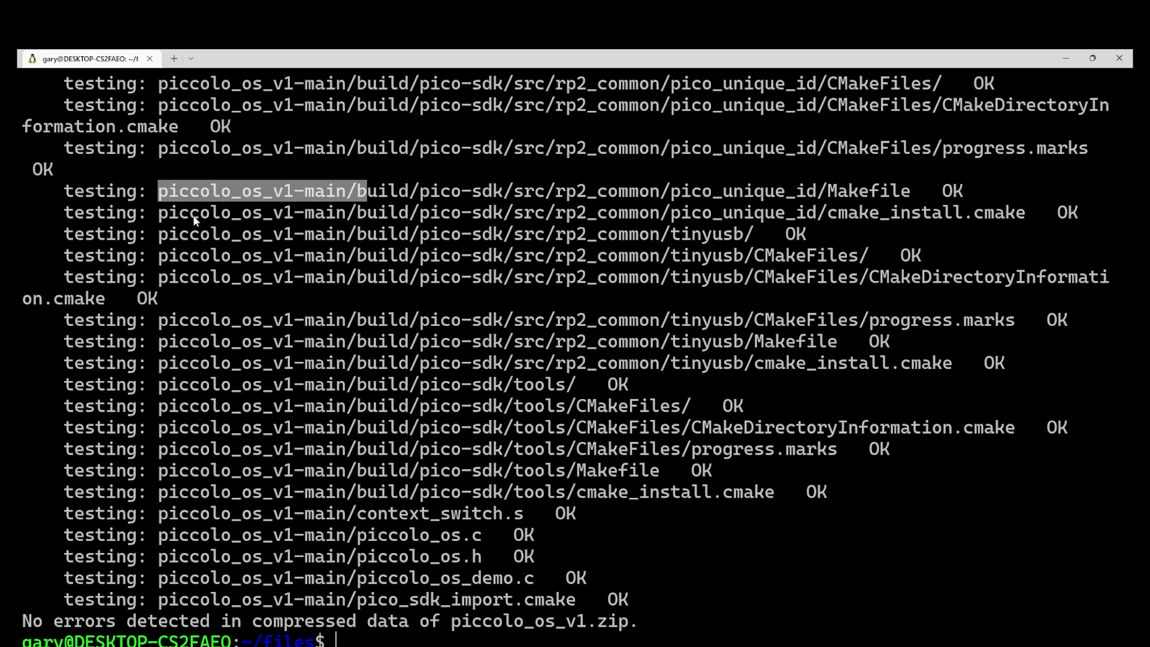
left_click_drag(163, 214, 362, 217)
left_click_drag(163, 236, 358, 241)
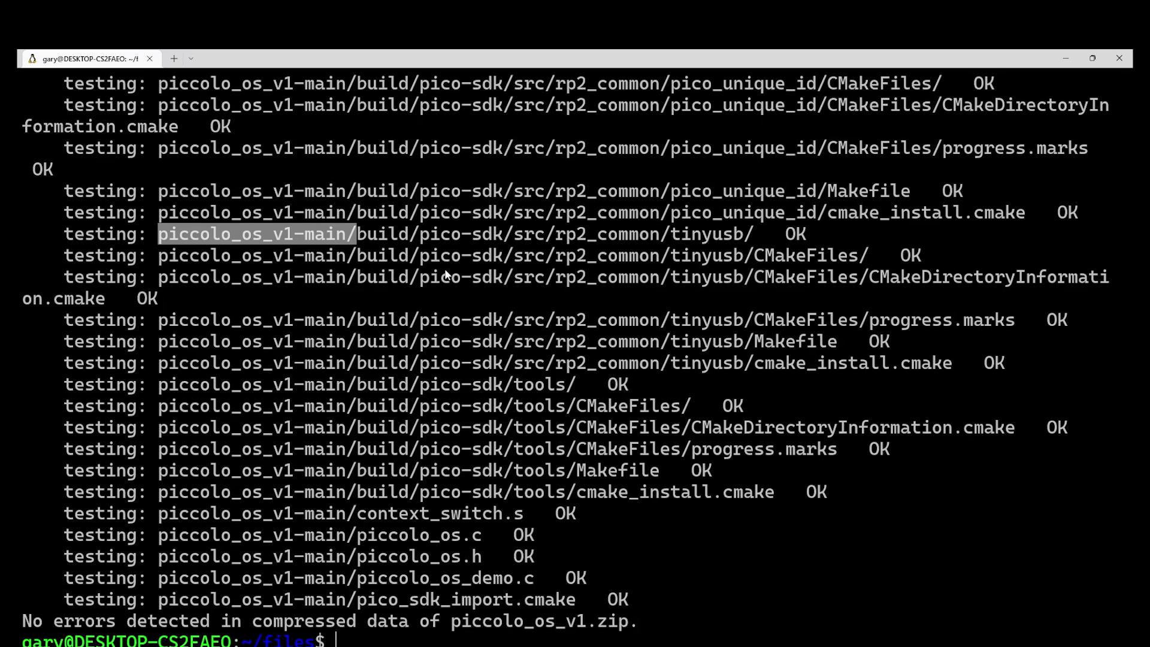
Clear the terminal, change into the piccolo_os_v1-main directory and list its contents
key("ctrl+l")
type("cd piccolo_os_v1-main/")
key("Tab")
key("Tab")
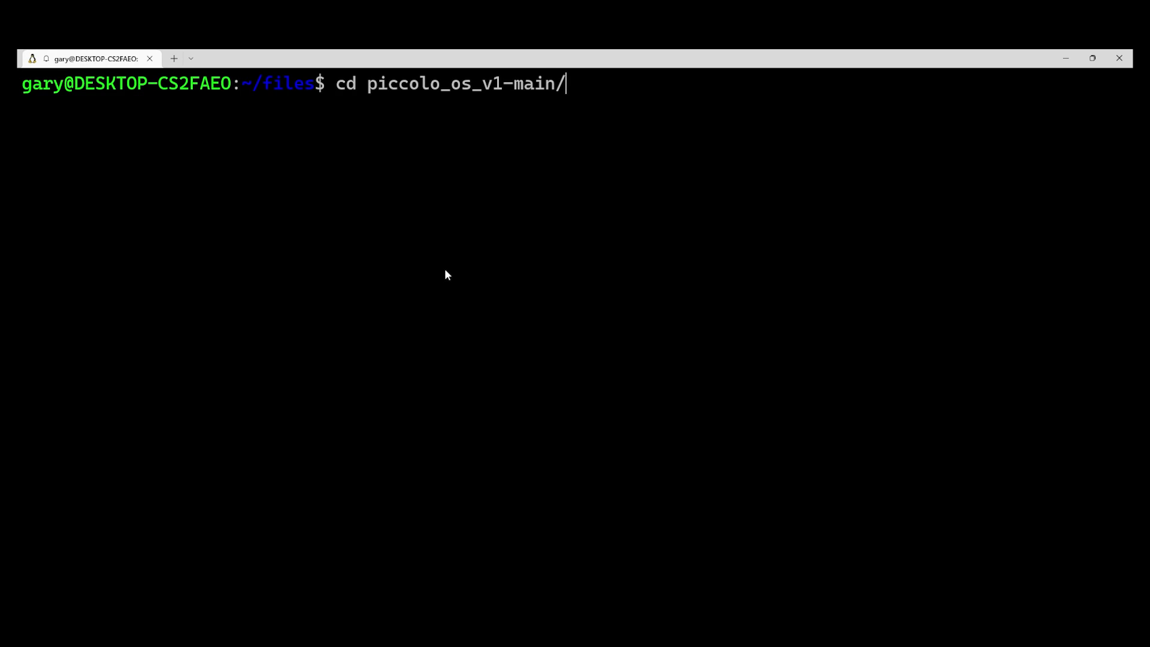
key("Return")
type("ls")
key("Return")
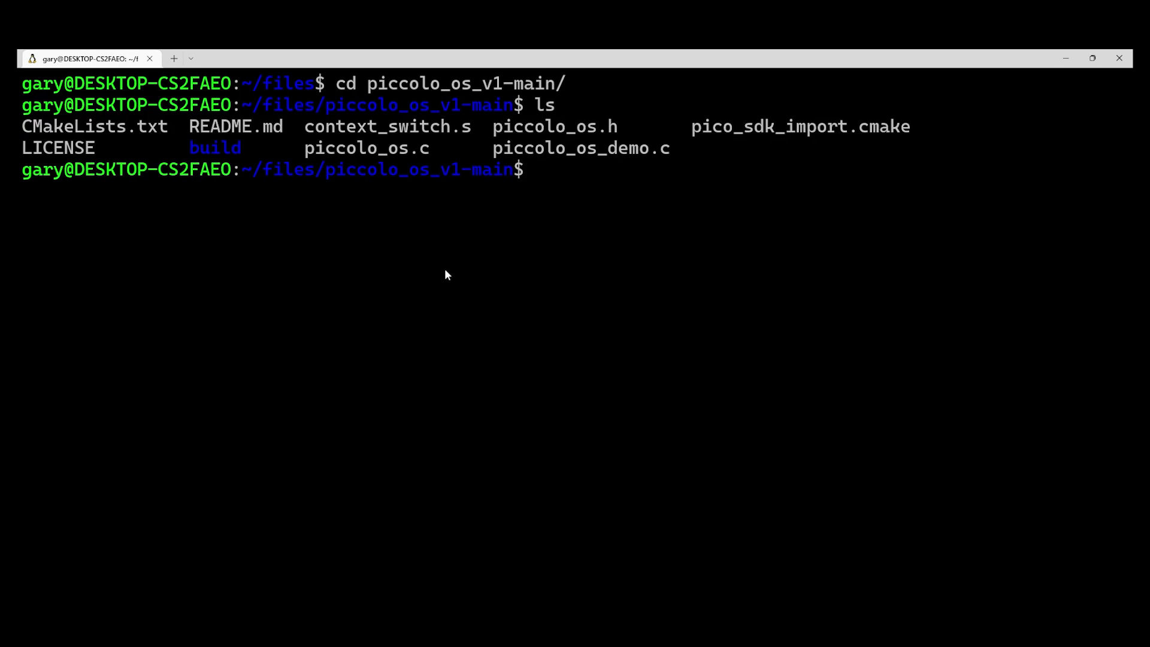
Go back up to the parent files directory and list its contents
type("cd ..")
key("Return")
type("ls")
key("Return")
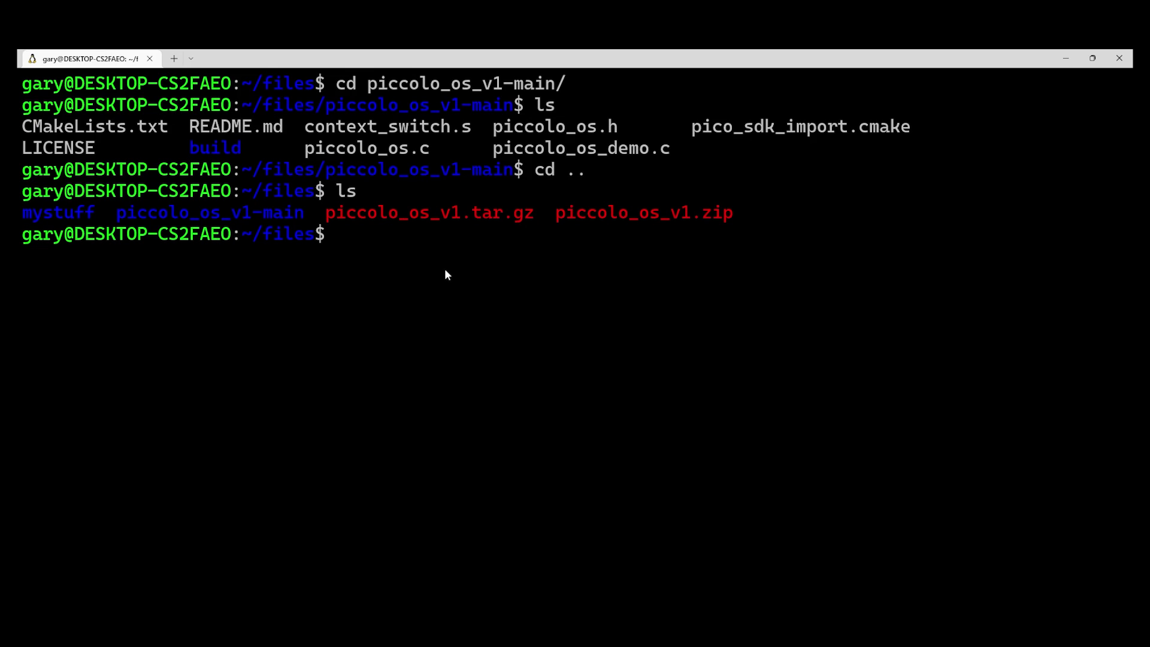
Extract piccolo_os_v1.zip into a piccolo directory using unzip -d and examine the piccolo/piccolo_os_v1-main/ prefix in the extracted file paths
type("unzip -t")
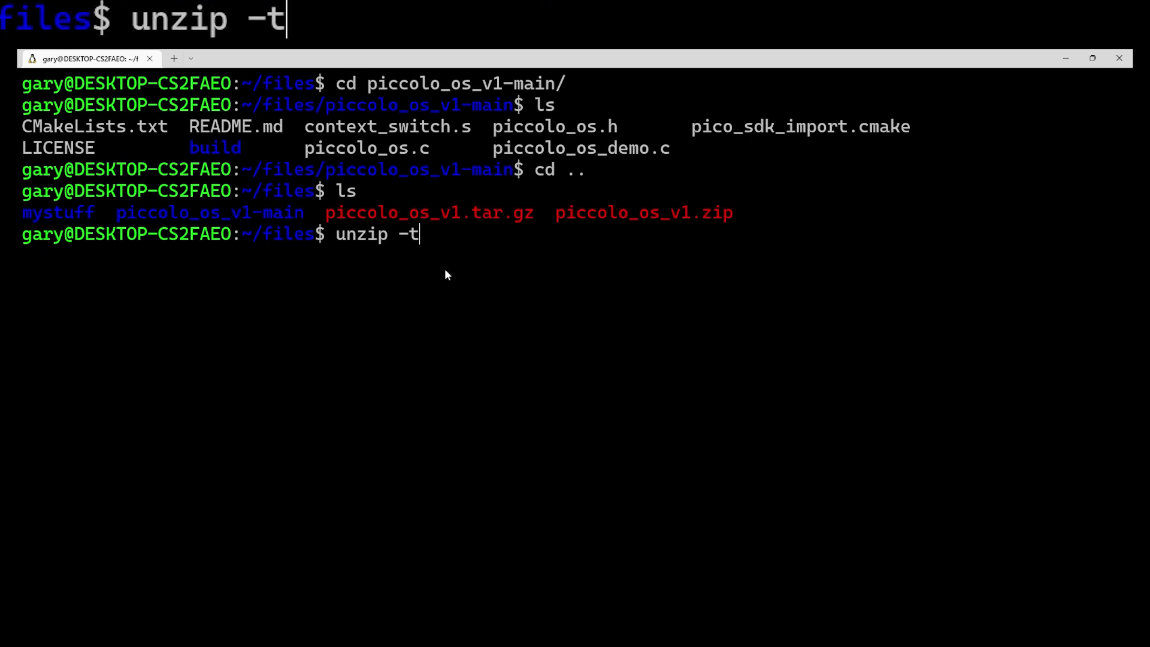
key("BackSpace")
type("d picco")
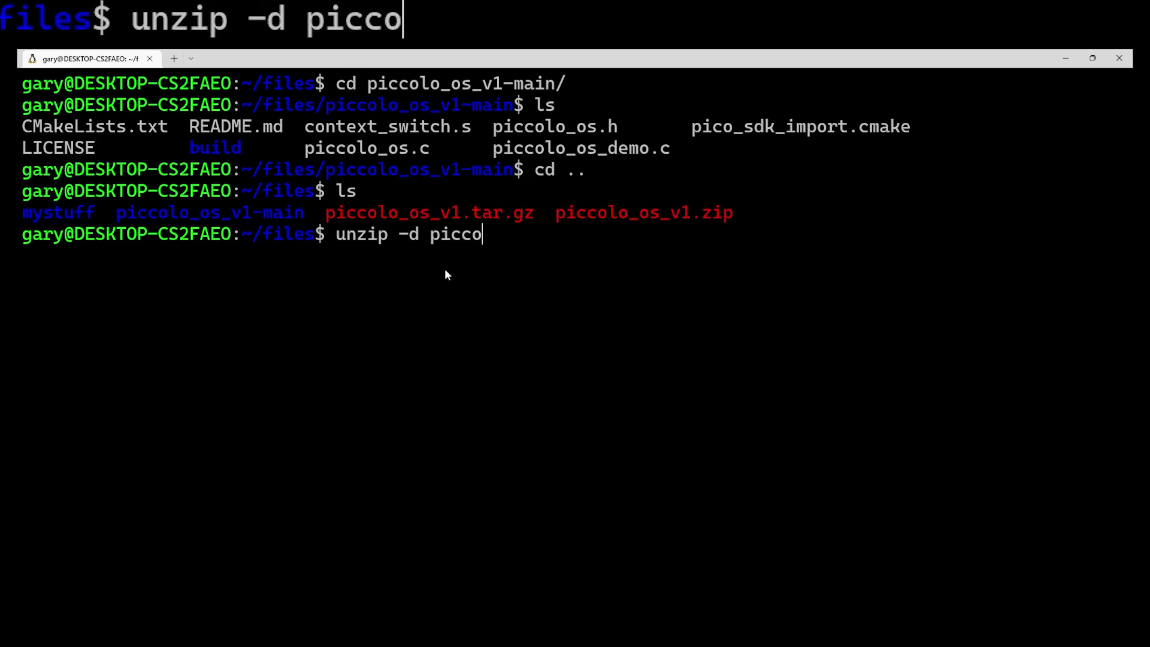
type("lo piccolo_os_v1.")
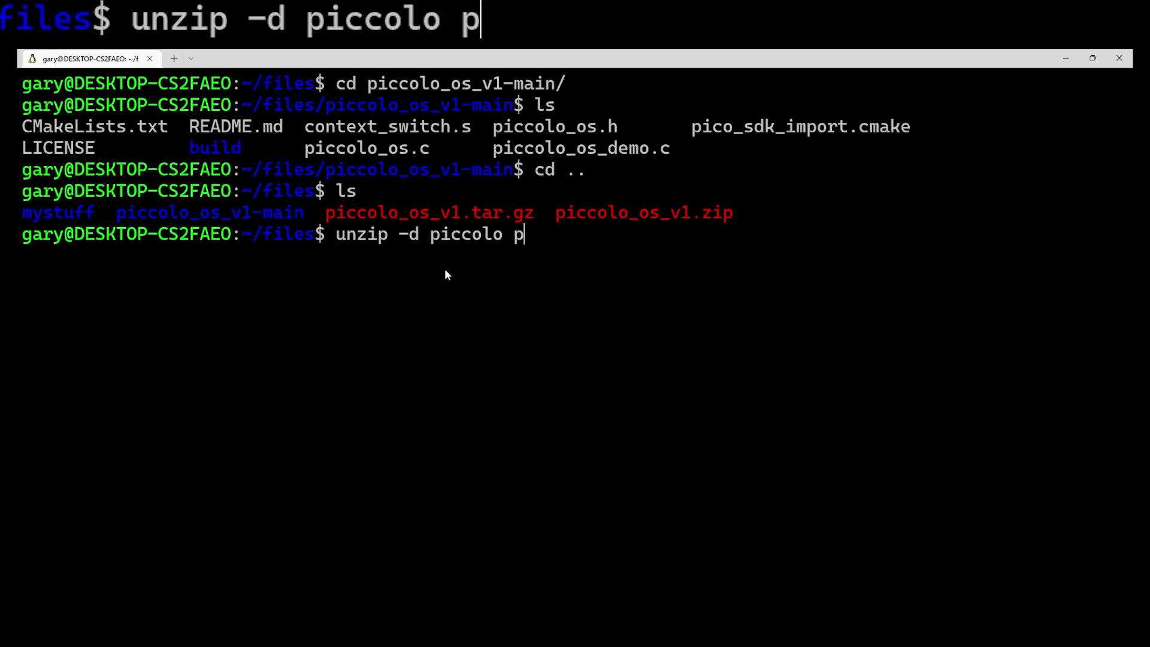
key("Tab")
type(".z")
key("Tab")
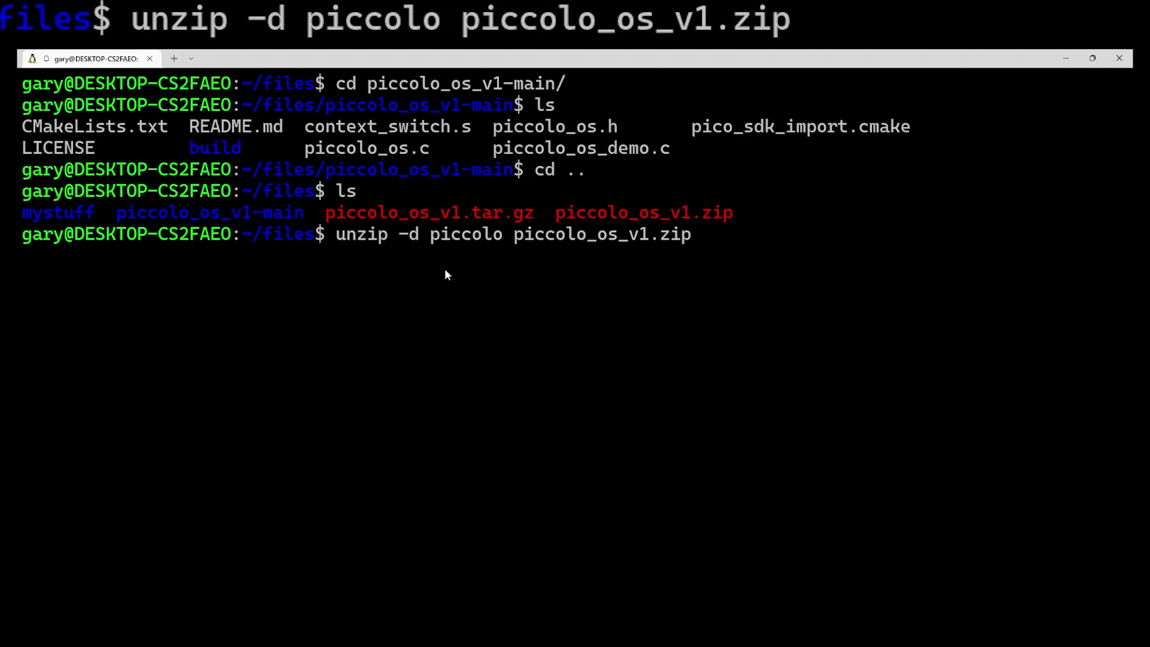
key("Return")
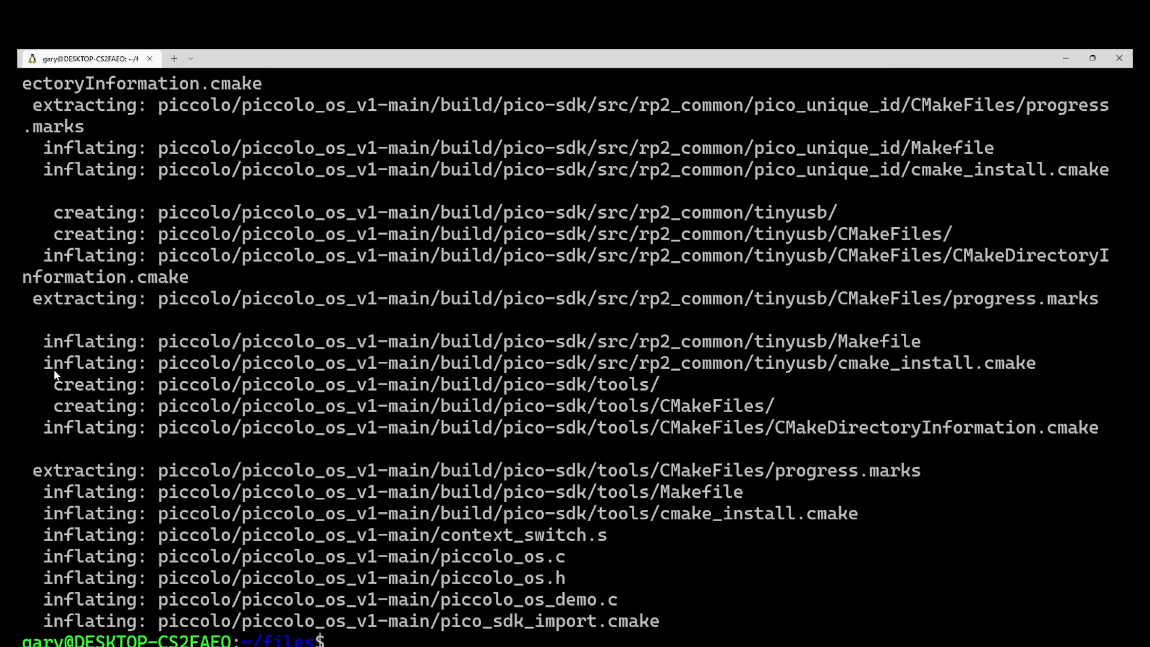
left_click_drag(160, 347, 455, 339)
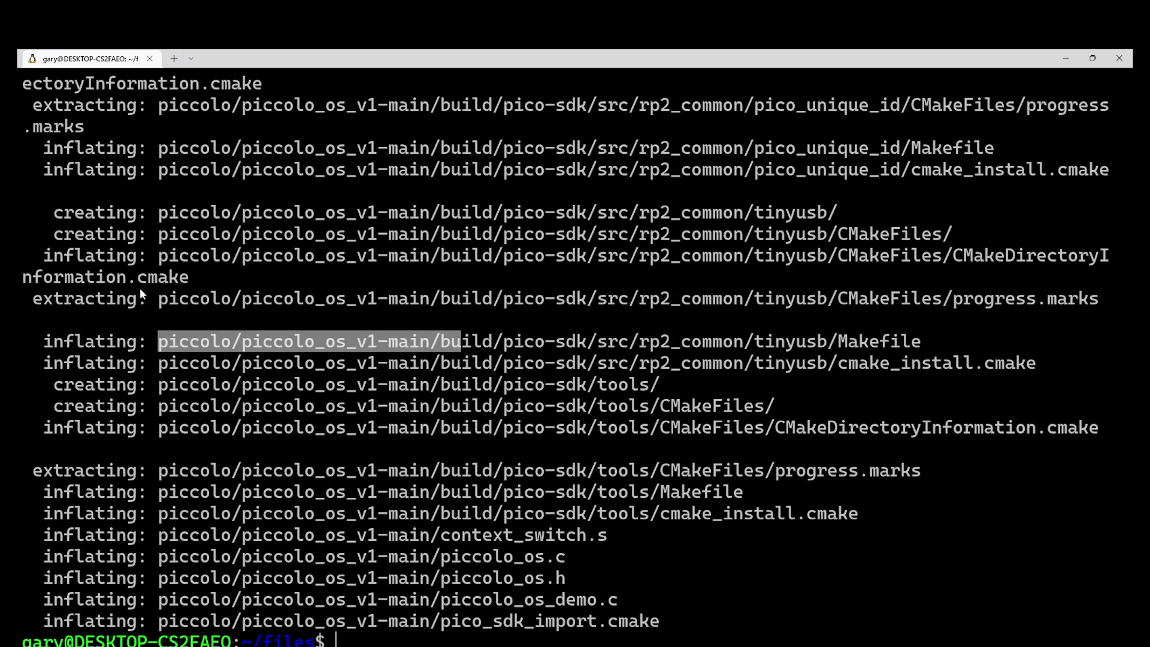
Clear the terminal, list the files folder and examine the piccolo entry
key("ctrl+l")
type("ls")
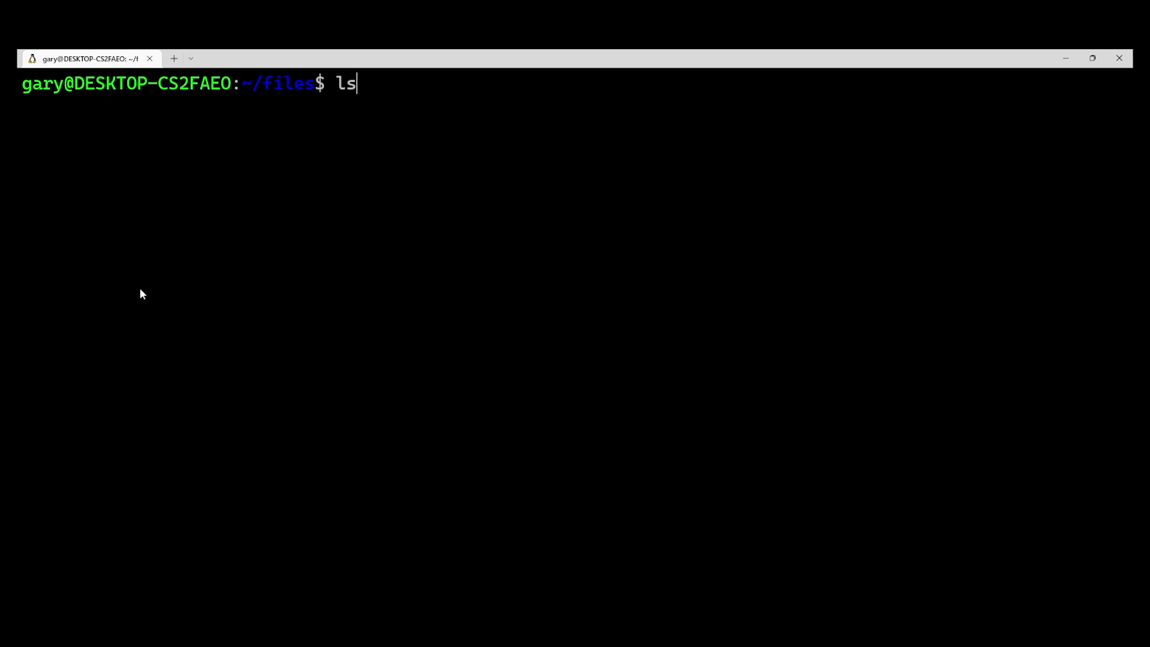
key("Return")
double_click(152, 106)
Change into the piccolo directory and list its contents
type("cd ")
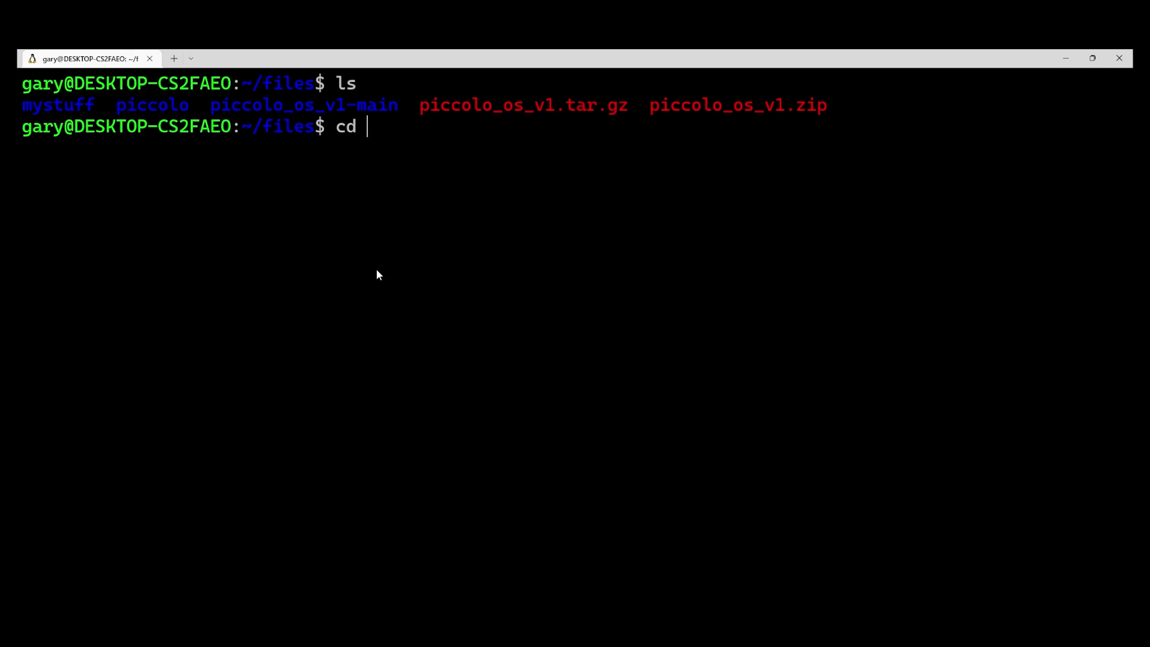
type("piccolo")
key("Return")
type("ls")
key("Return")
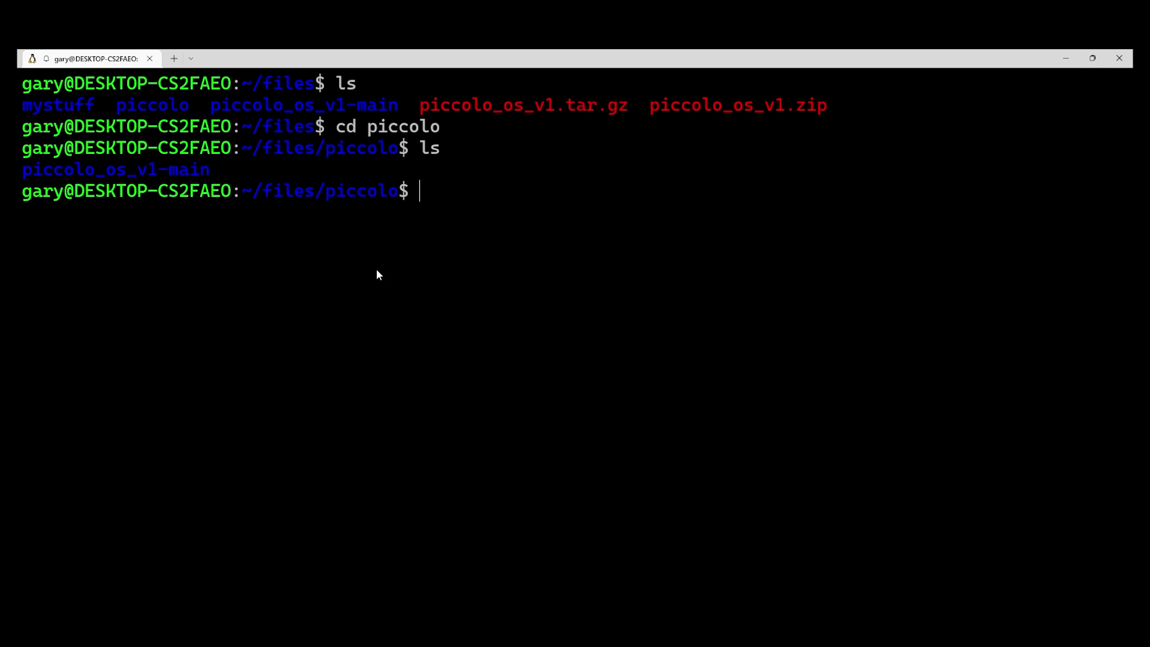
Change into the piccolo_os_v1-main subdirectory inside piccolo and list its contents
type("cd picco")
key("BackSpace")
key("Tab")
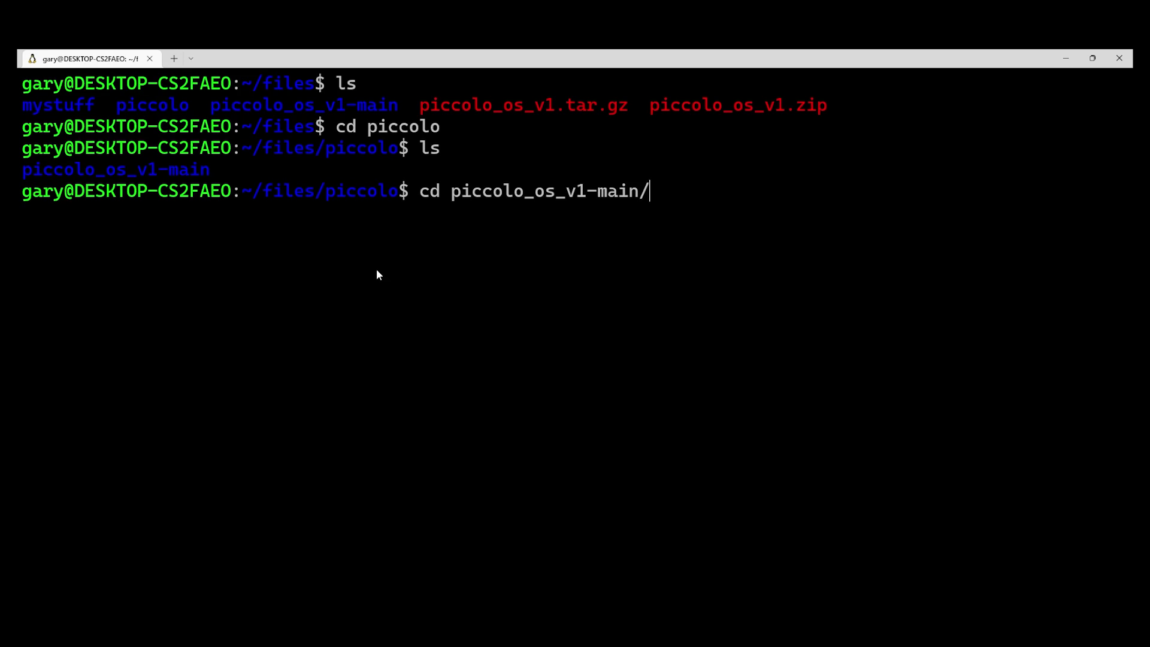
key("Return")
type("ls")
key("Return")
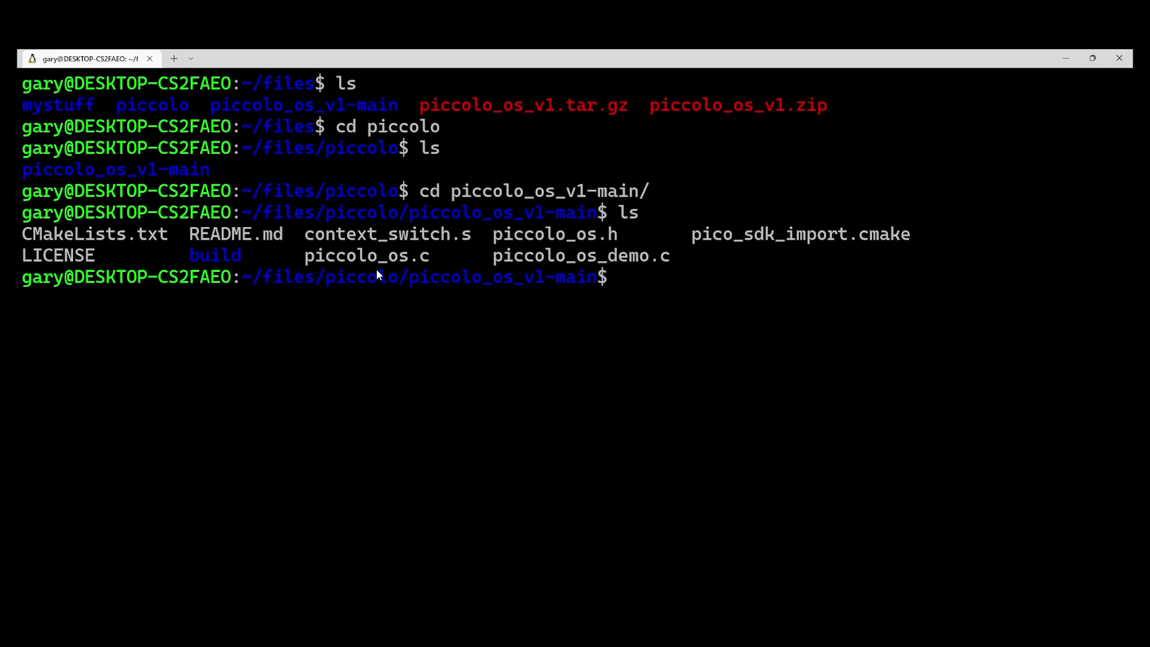
Go back up two levels to the files directory and list its contents
type("cd ..")
key("Return")
type("cd ..")
key("Return")
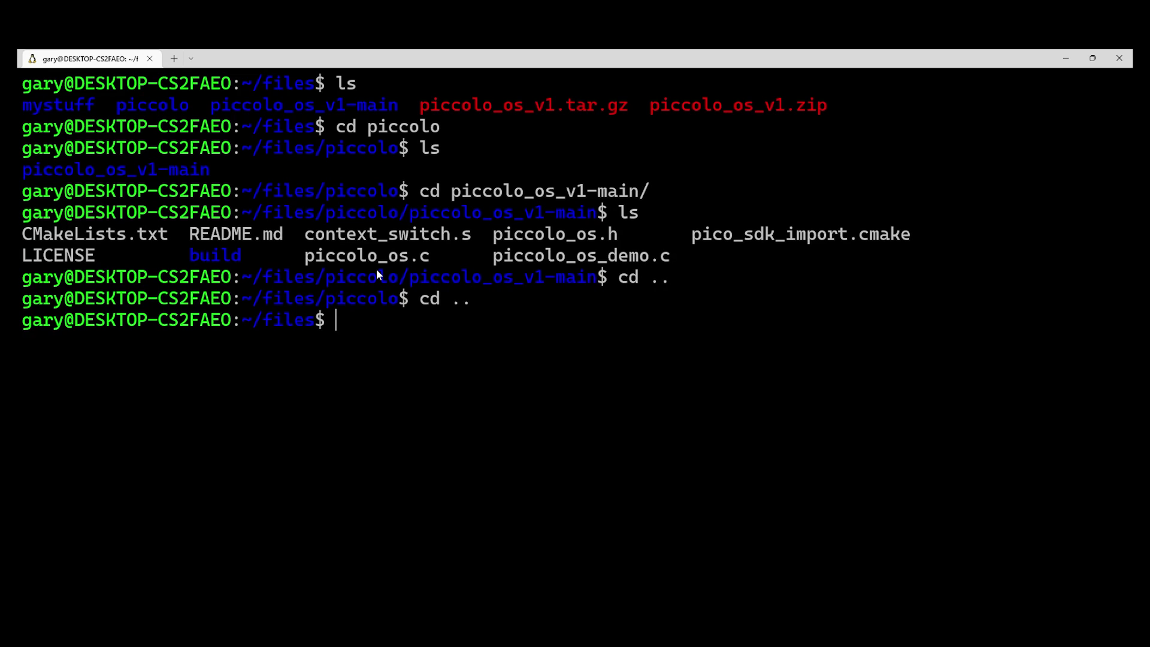
type("ls")
key("Return")
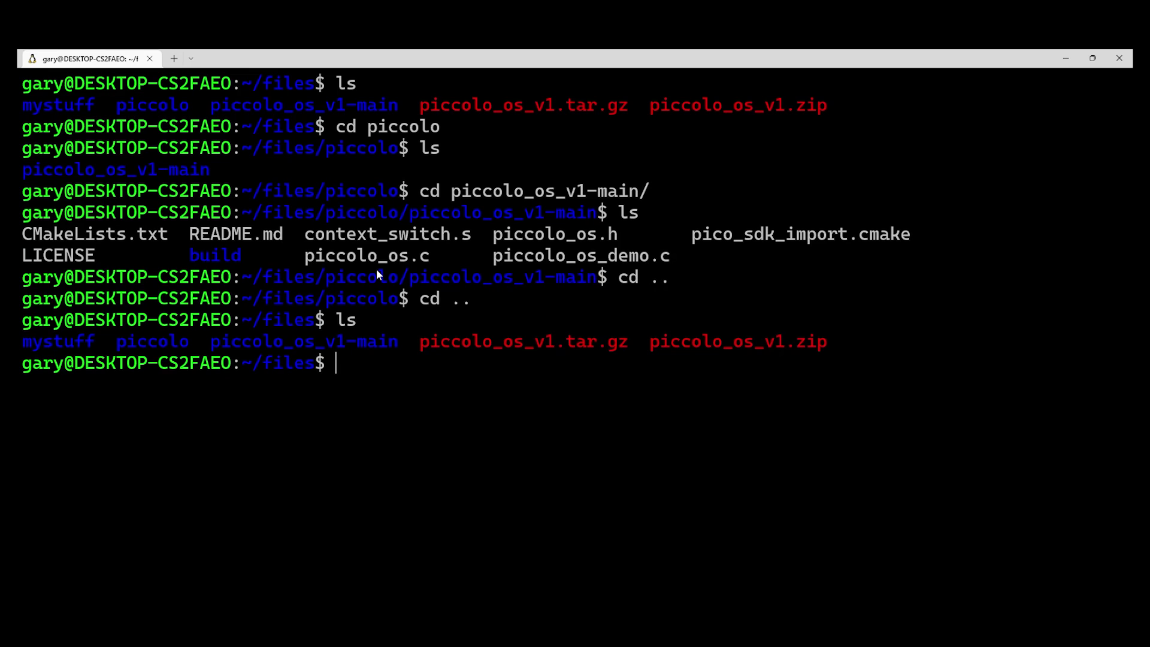
Clear the terminal and extract piccolo_os_v1.zip quietly into the piccolo directory by running unzip -d piccolo -q piccolo_os_v1.zip
key("ctrl+l")
type("unzip -d ")
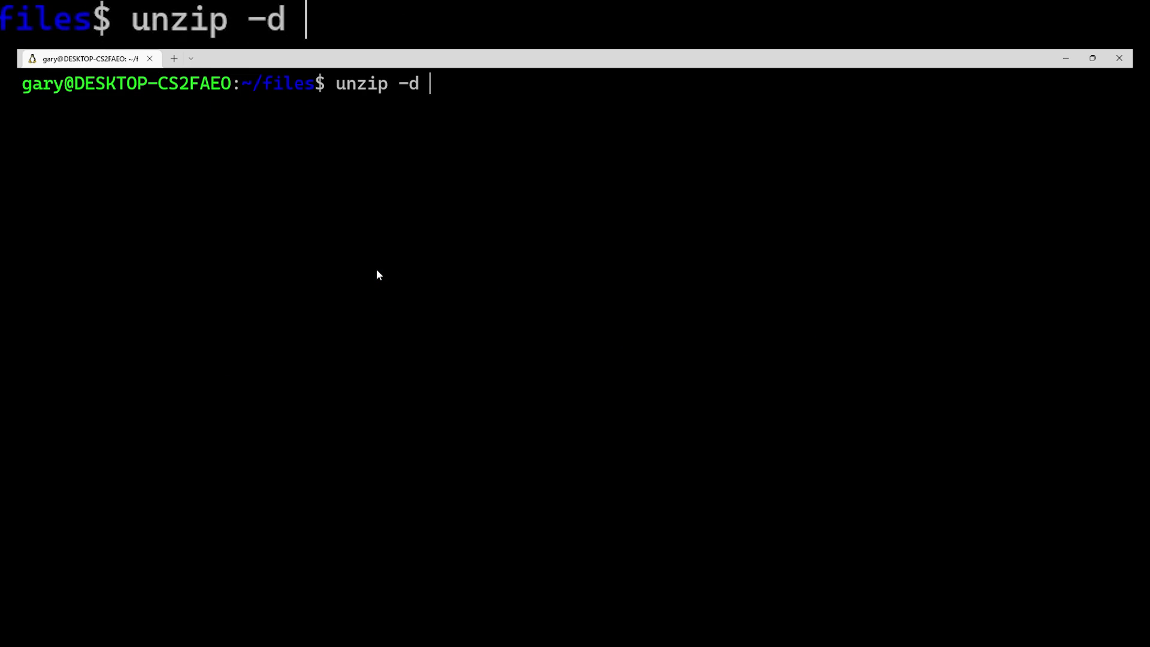
type("piccolo_os_v1")
key("BackSpace")
key("BackSpace")
key("BackSpace")
key("BackSpace")
key("BackSpace")
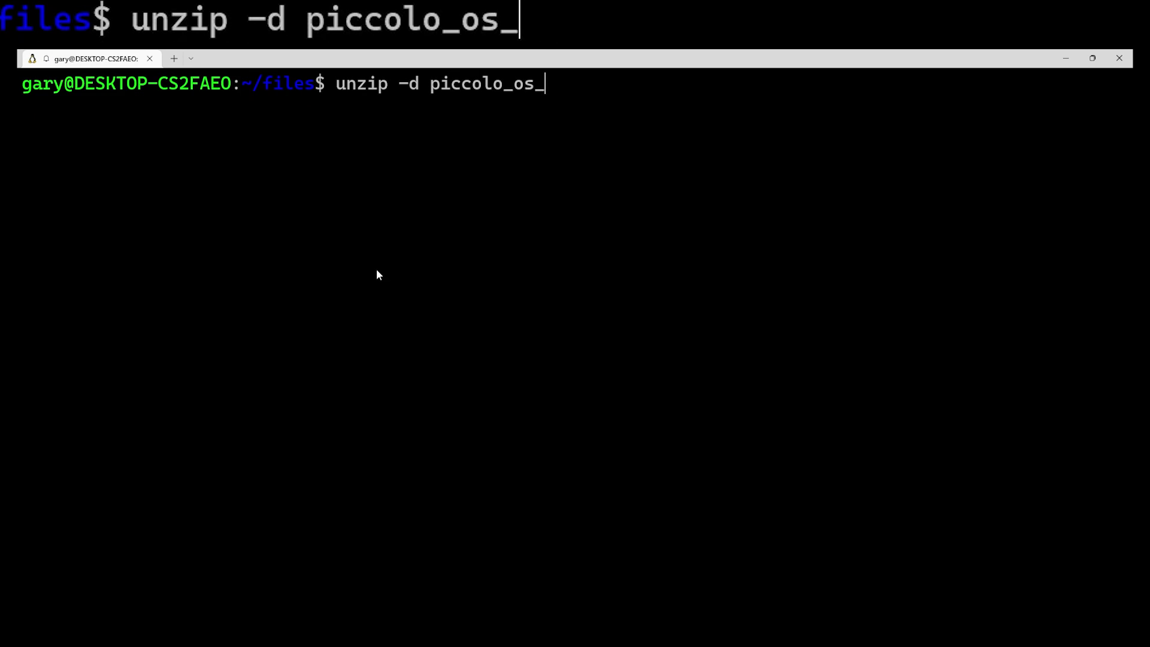
key("BackSpace")
type("-q")
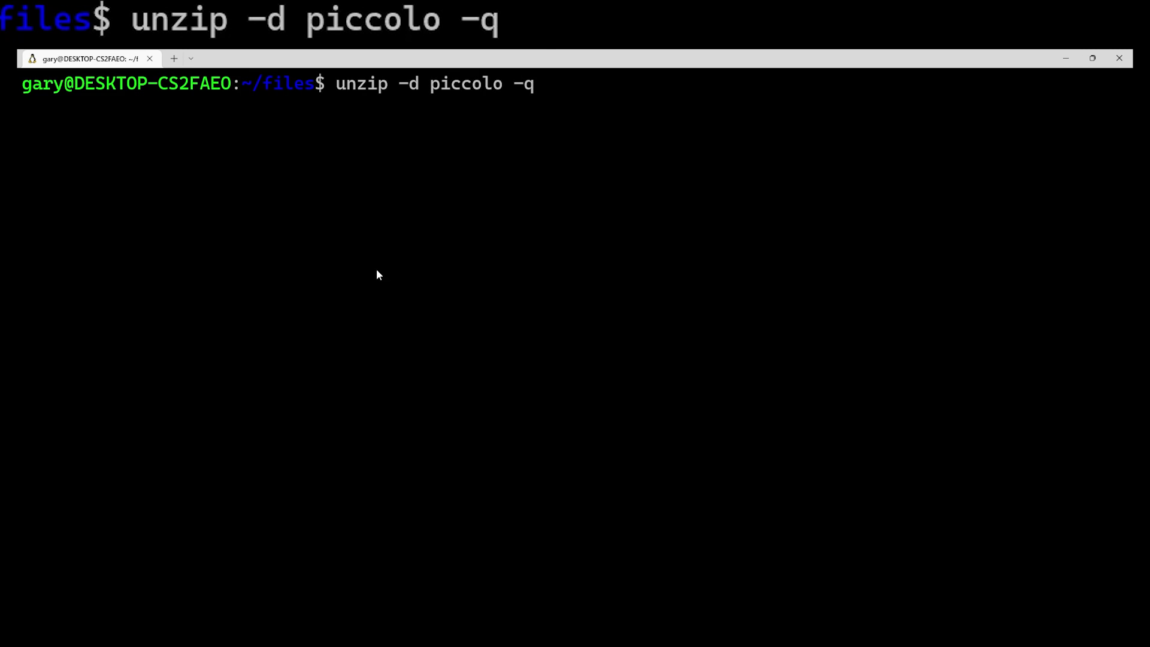
type(" piccolo_os_v1")
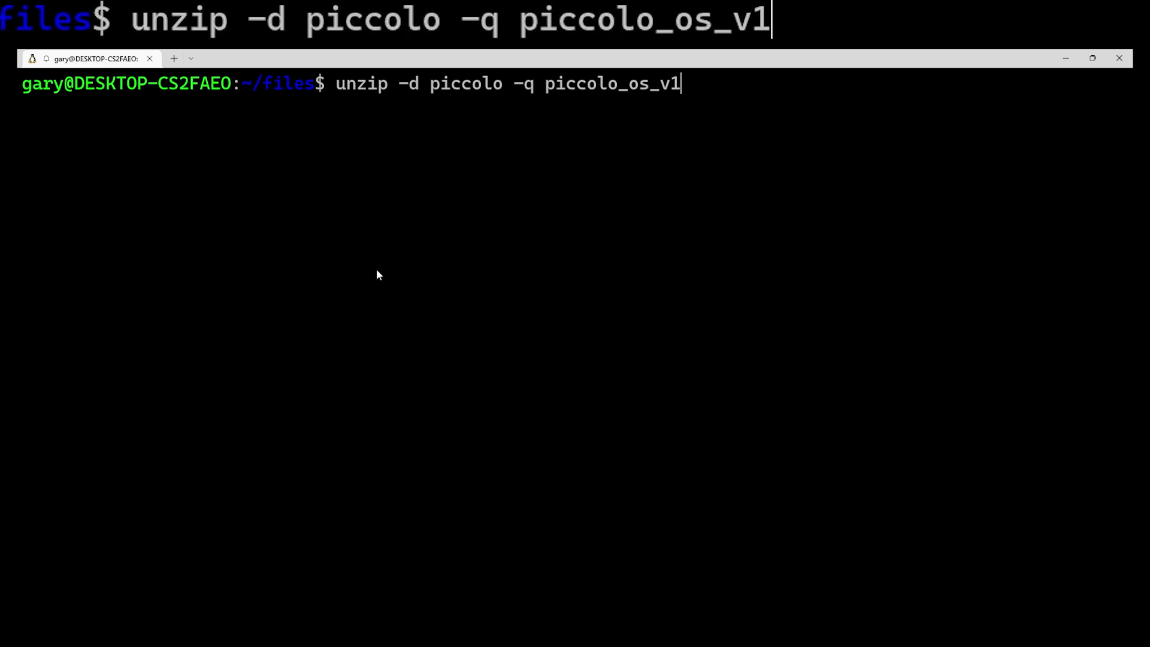
type(".zip")
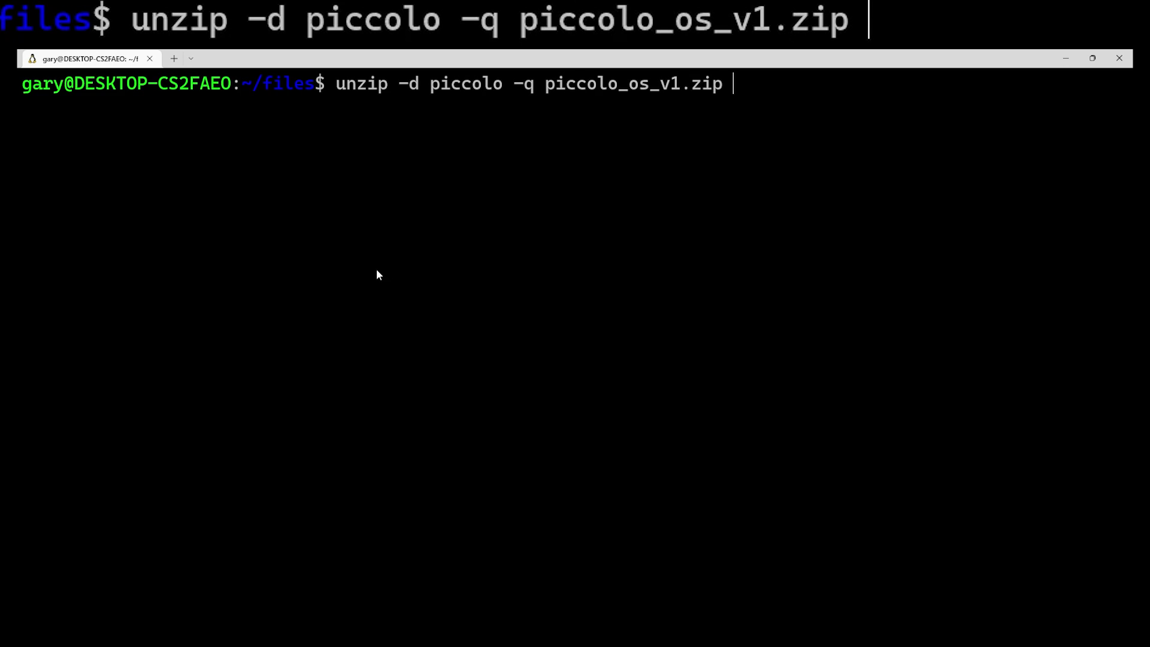
double_click(466, 78)
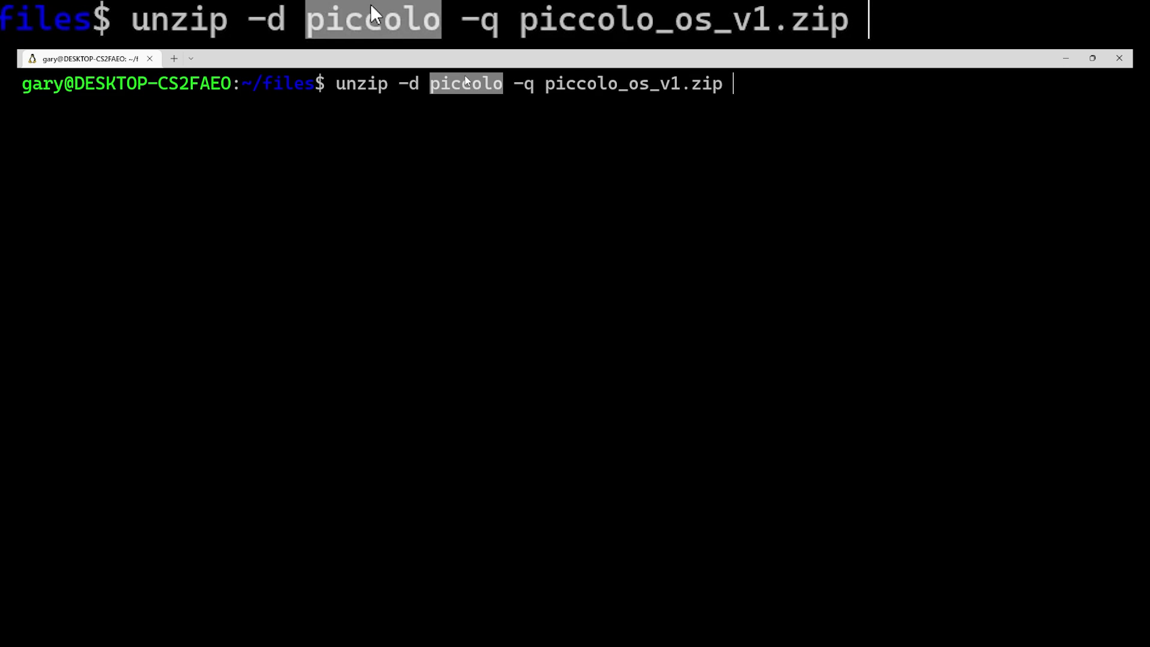
key("Return")
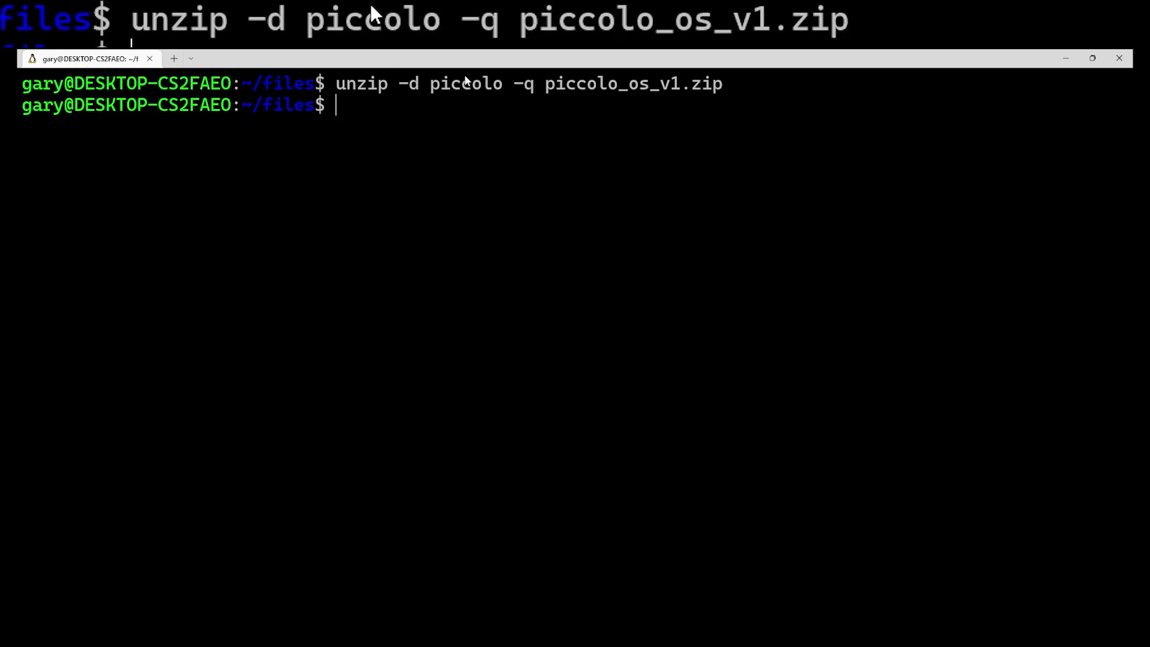
Check the quiet extraction by listing the files folder and the piccolo directory, and return to the parent directory
type("ls")
key("Return")
type("cd piccolo")
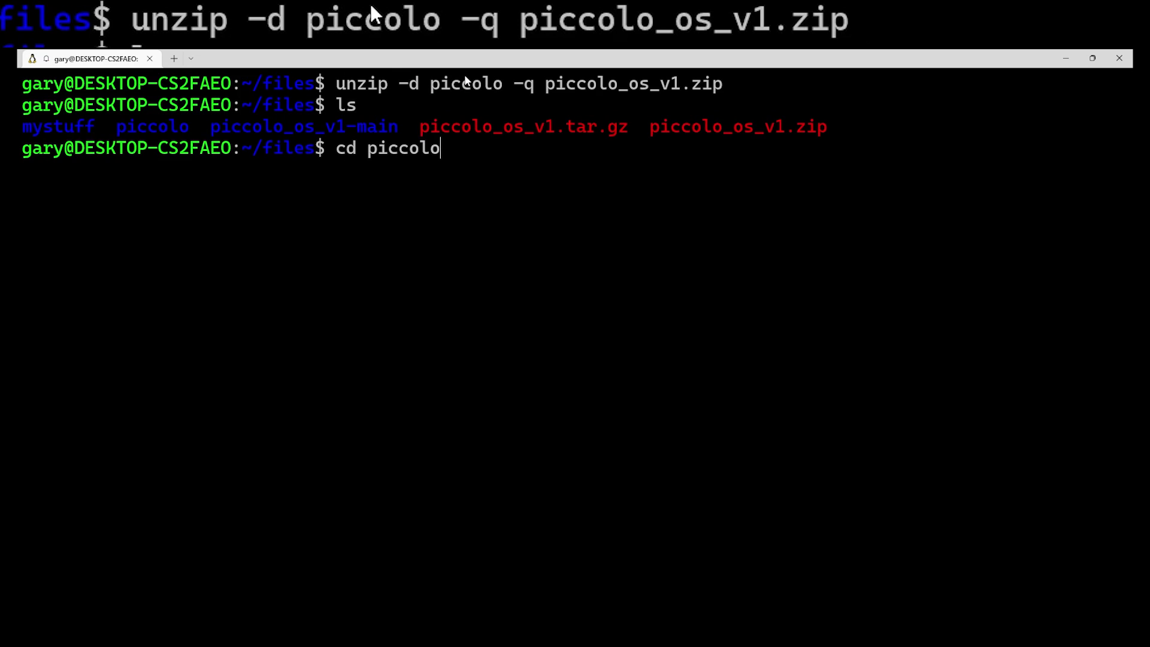
key("Return")
type("ls")
key("Return")
type("cd ..")
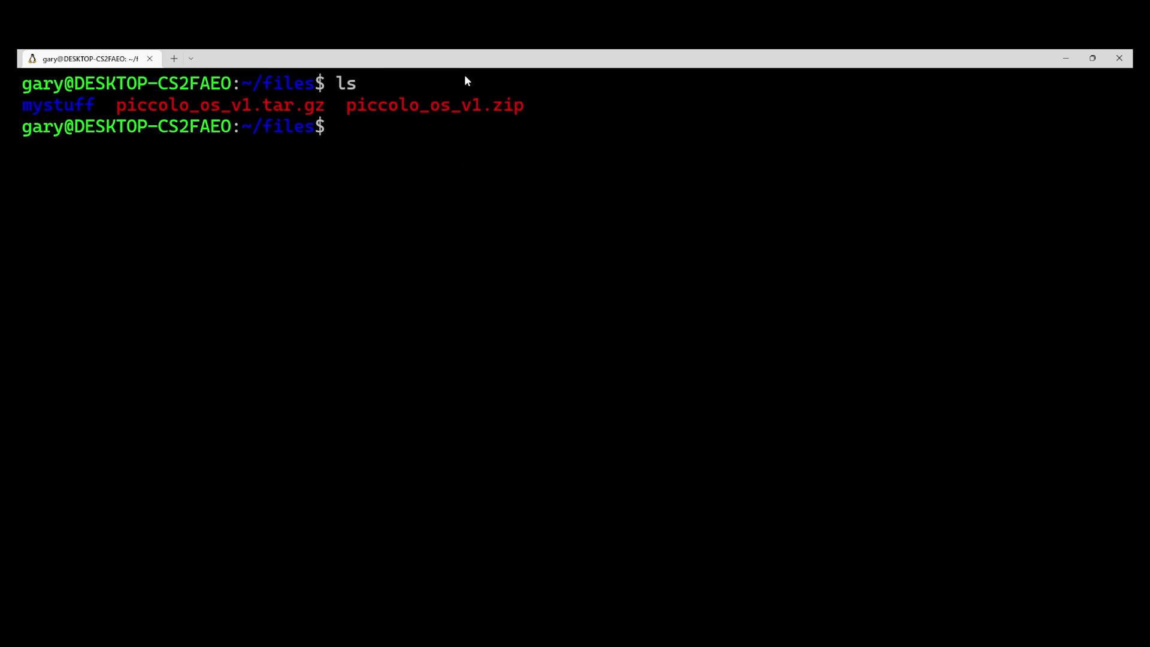
Test piccolo_os_v1.zip with 7z t and examine the integrity result line in the output
type("7z")
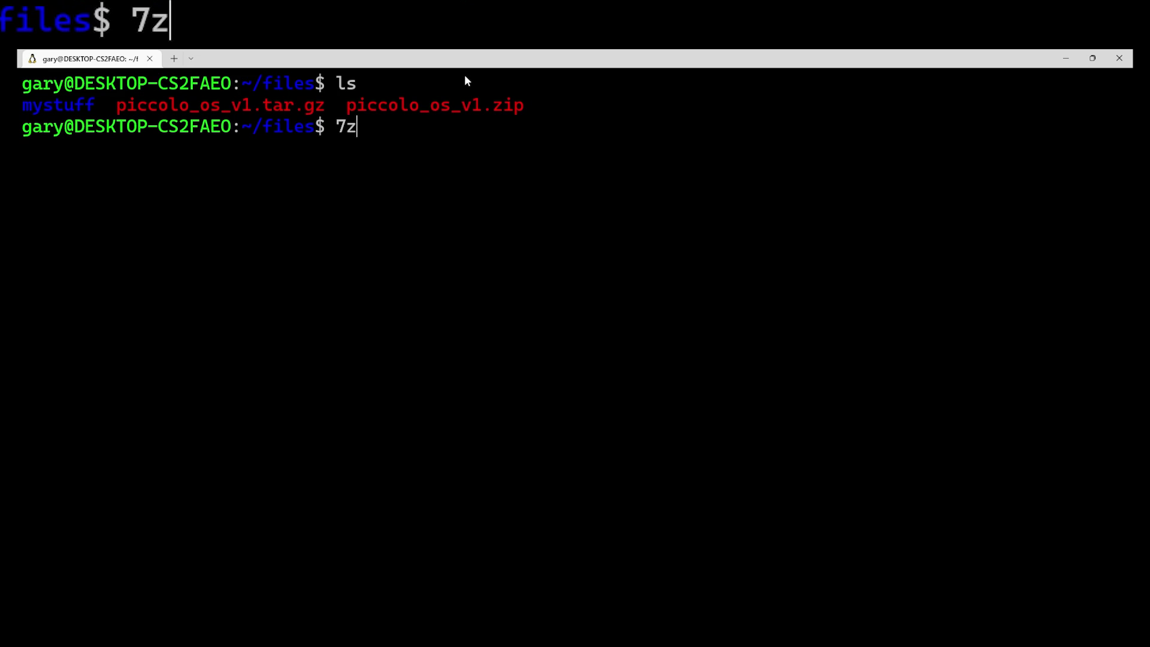
type("t")
type(" pixc")
key("BackSpace")
key("BackSpace")
type("cc")
key("Tab")
type("z")
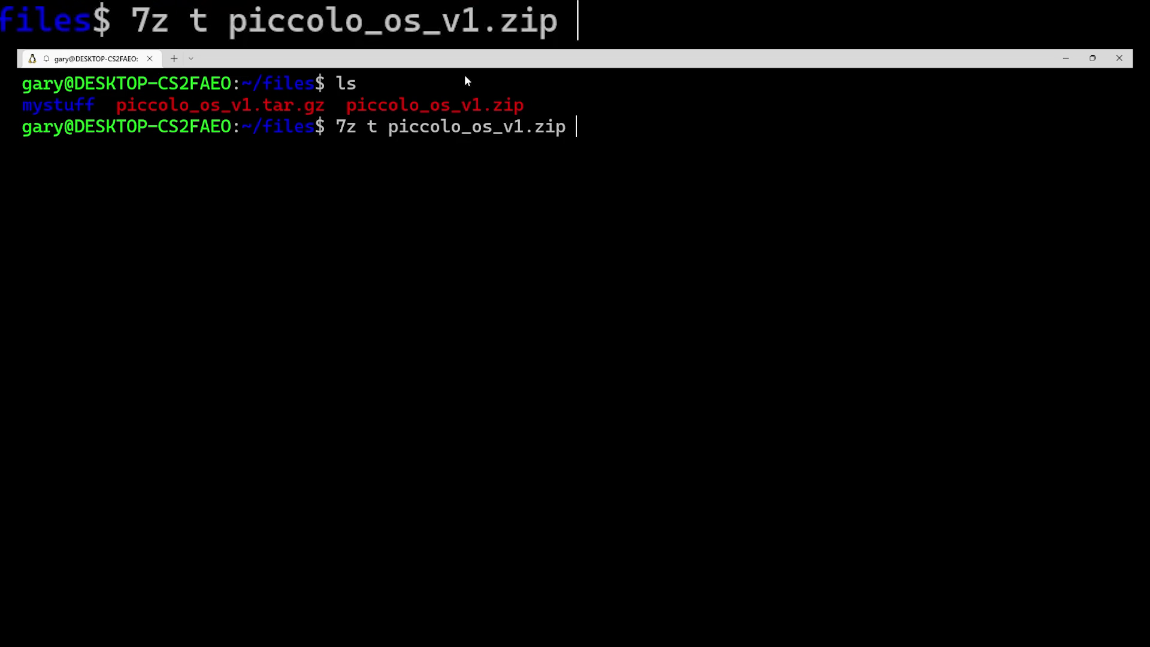
key("Tab")
key("Return")
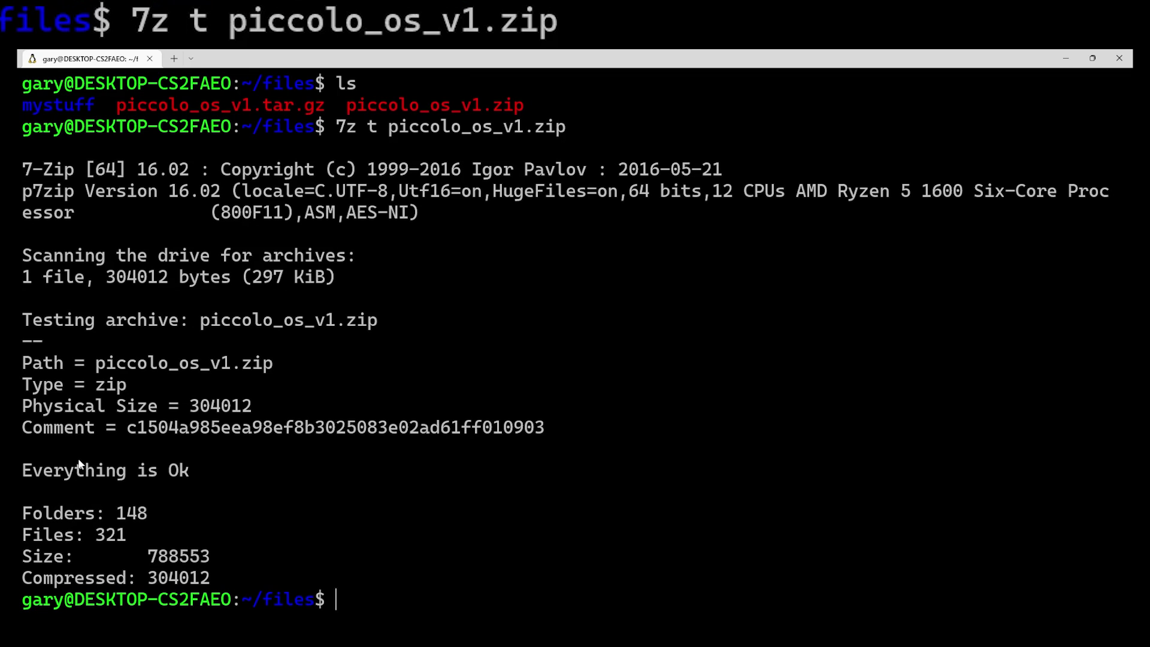
left_click_drag(22, 471, 220, 472)
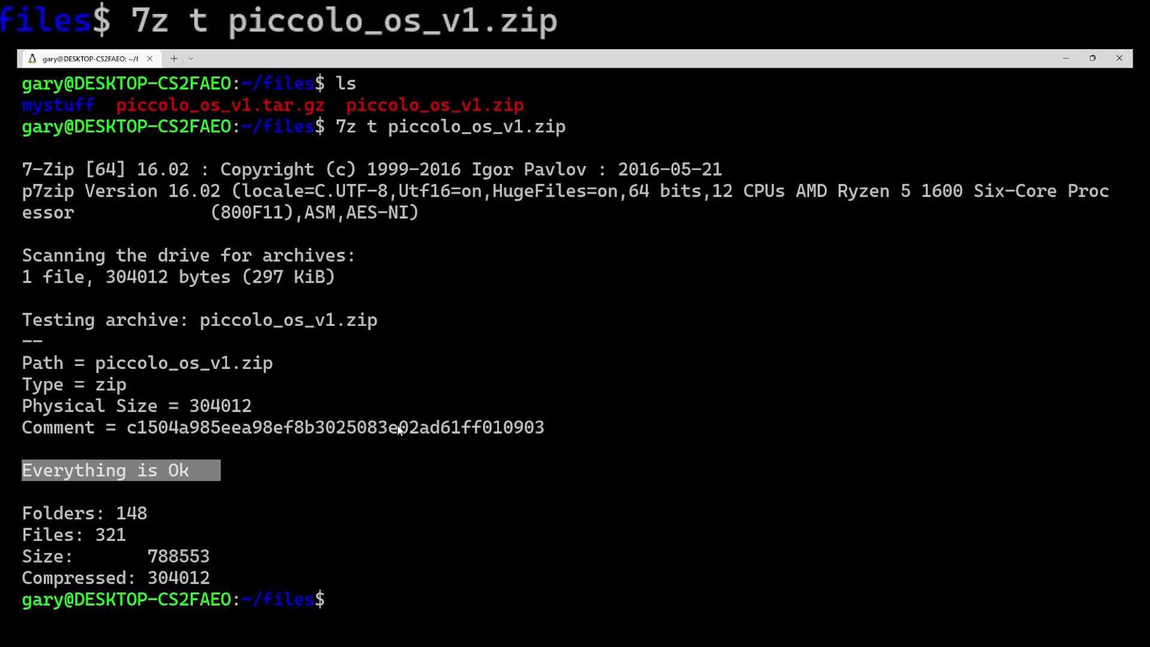
Clear the terminal, list the contents of piccolo_os_v1.zip with 7z l and examine the file paths
key("ctrl+l")
key("Up")
key("Left")
key("Left")
key("Left")
key("Left")
key("Left")
key("Left")
key("Left")
key("Left")
key("Left")
key("Left")
key("Left")
key("Left")
key("Left")
key("Left")
key("Left")
key("Left")
key("Left")
key("Left")
key("BackSpace")
type("l")
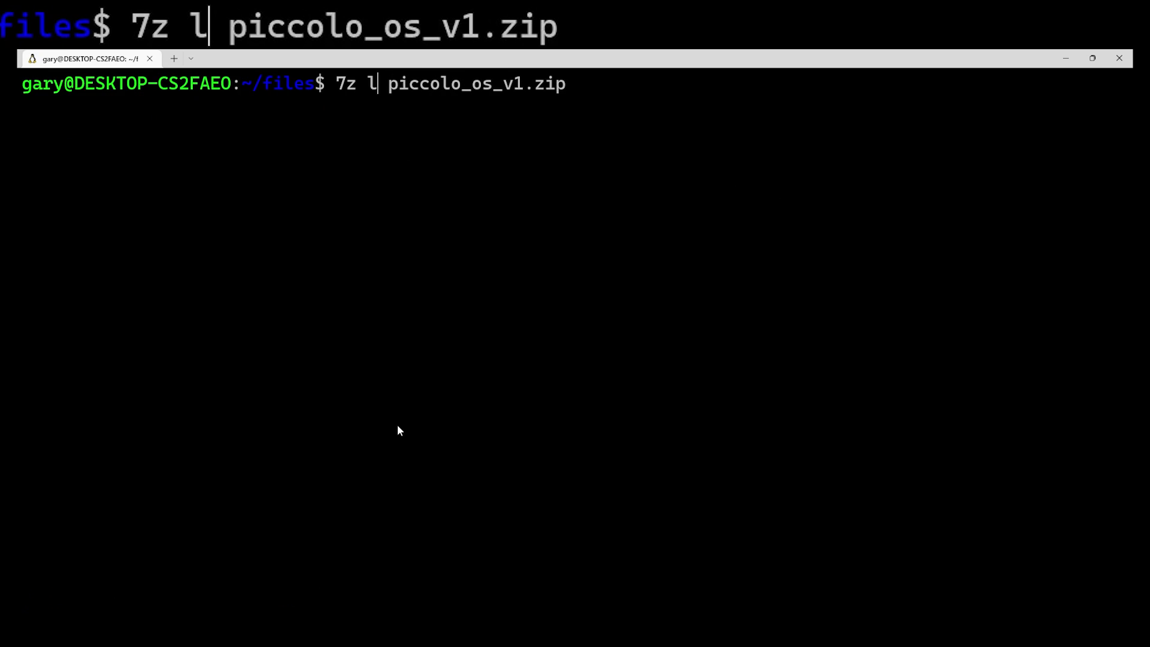
key("Return")
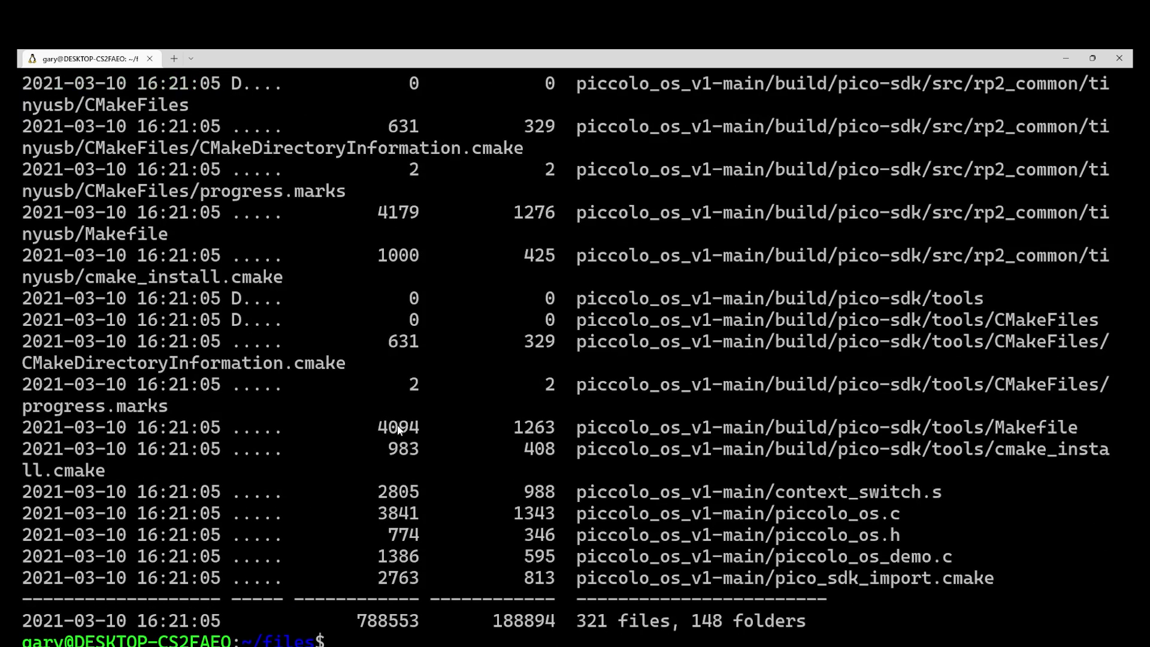
left_click_drag(578, 299, 929, 391)
right_click(858, 383)
Clear the terminal and extract piccolo_os_v1.zip into the current folder with 7z x
key("ctrl+l")
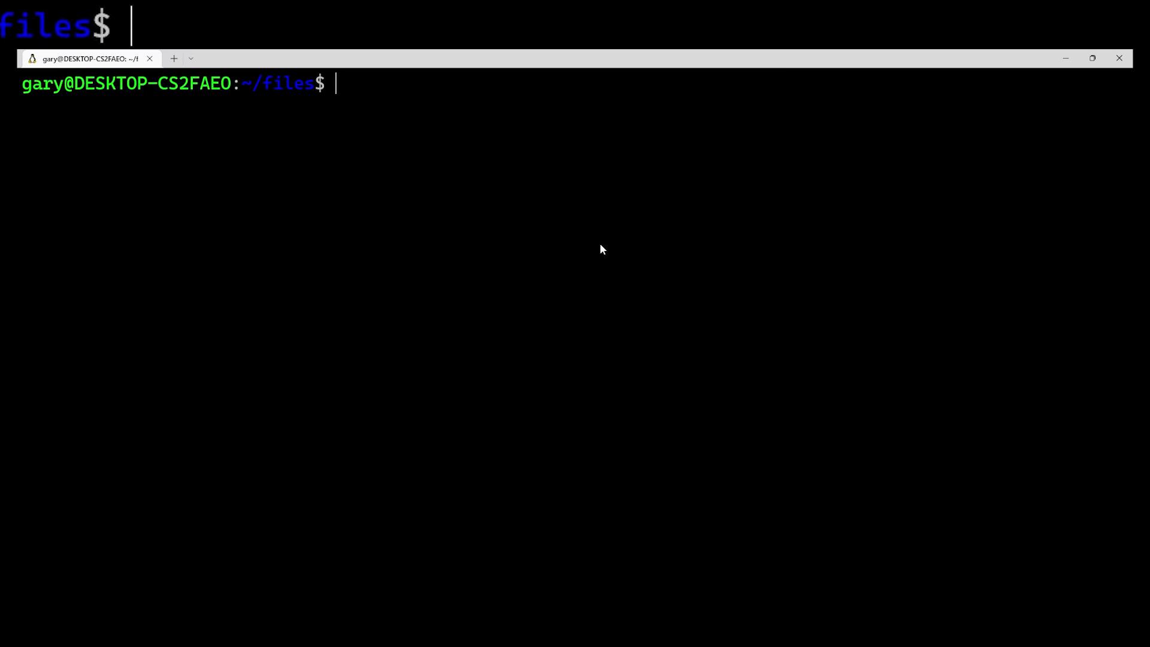
key("Up")
key("Left")
key("Left")
key("Left")
key("Left")
key("Left")
key("Left")
key("Left")
key("Left")
key("Left")
key("Left")
key("Left")
key("Left")
key("Left")
key("Left")
key("Left")
key("Left")
key("Left")
key("Left")
key("BackSpace")
type("x")
key("Return")
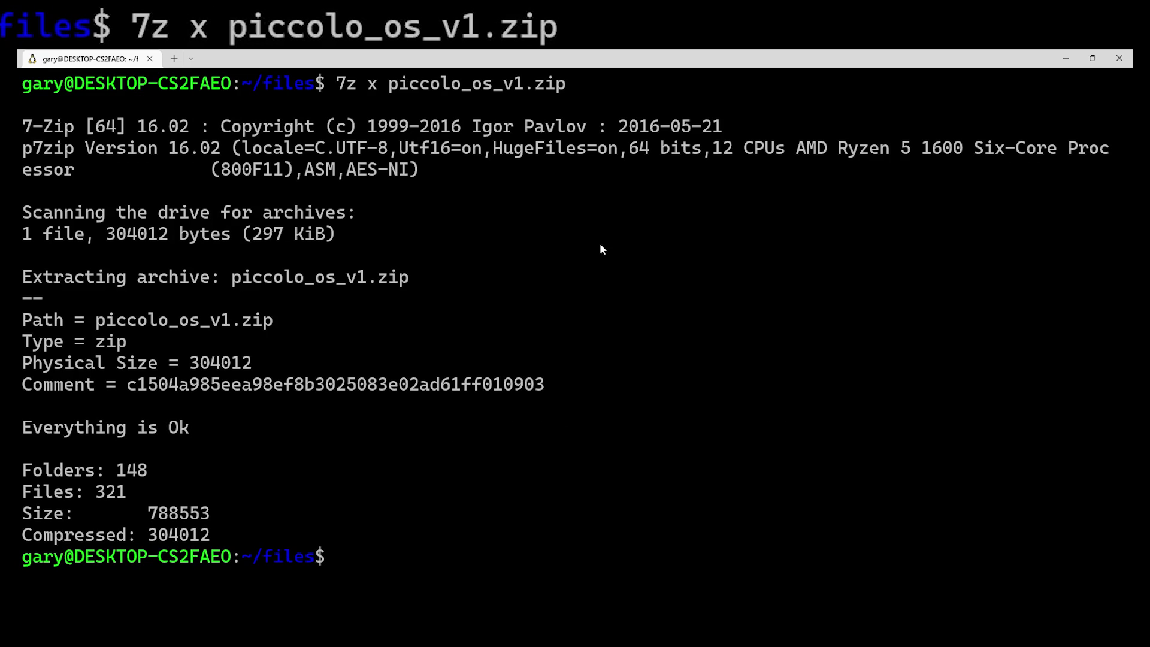
List the files folder and examine the piccolo_os_v1-main entry extracted by 7z
type("ls")
key("Return")
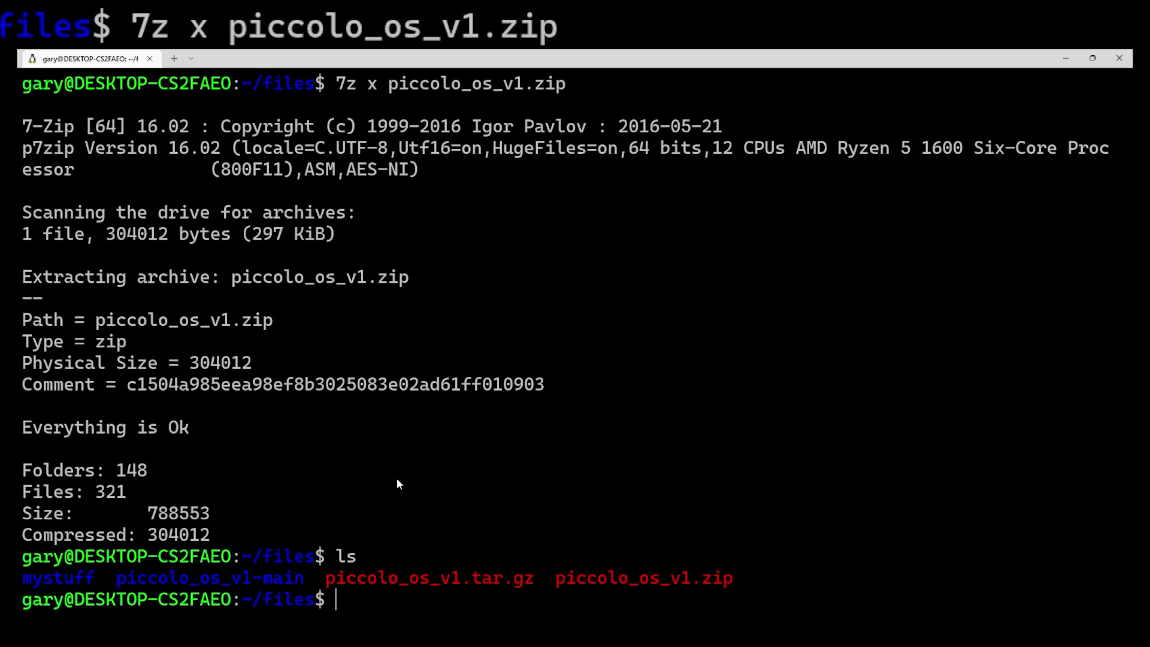
double_click(231, 579)
right_click(230, 583)
Change into the piccolo_os_v1-main directory extracted by 7z and list its contents
type("cd pi")
key("Tab")
key("Return")
type("ls")
key("Return")
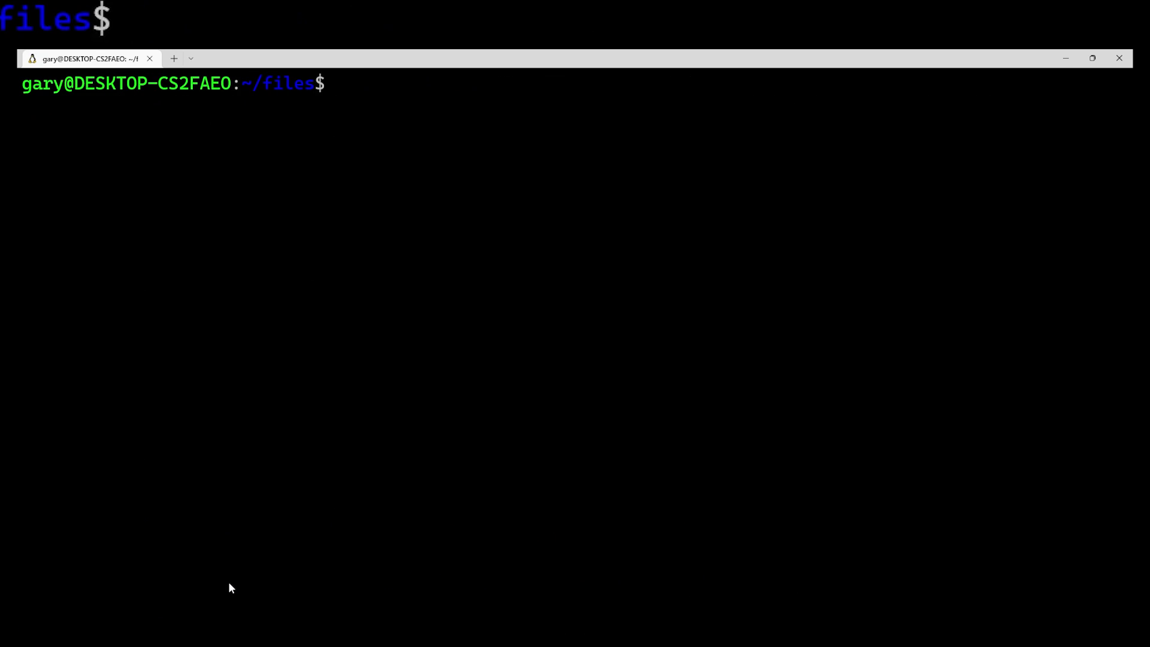
Extract piccolo_os_v1.zip into a folder named piccolo using 7z x with the -opiccolo option
type("7")
type("z x")
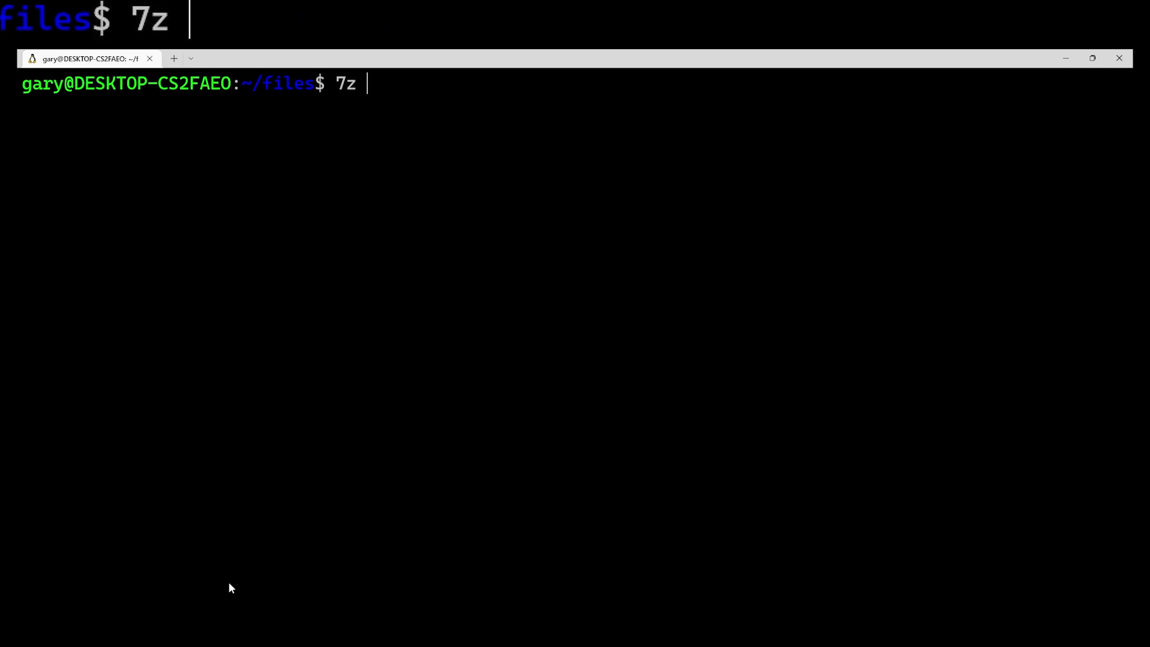
type(" -o")
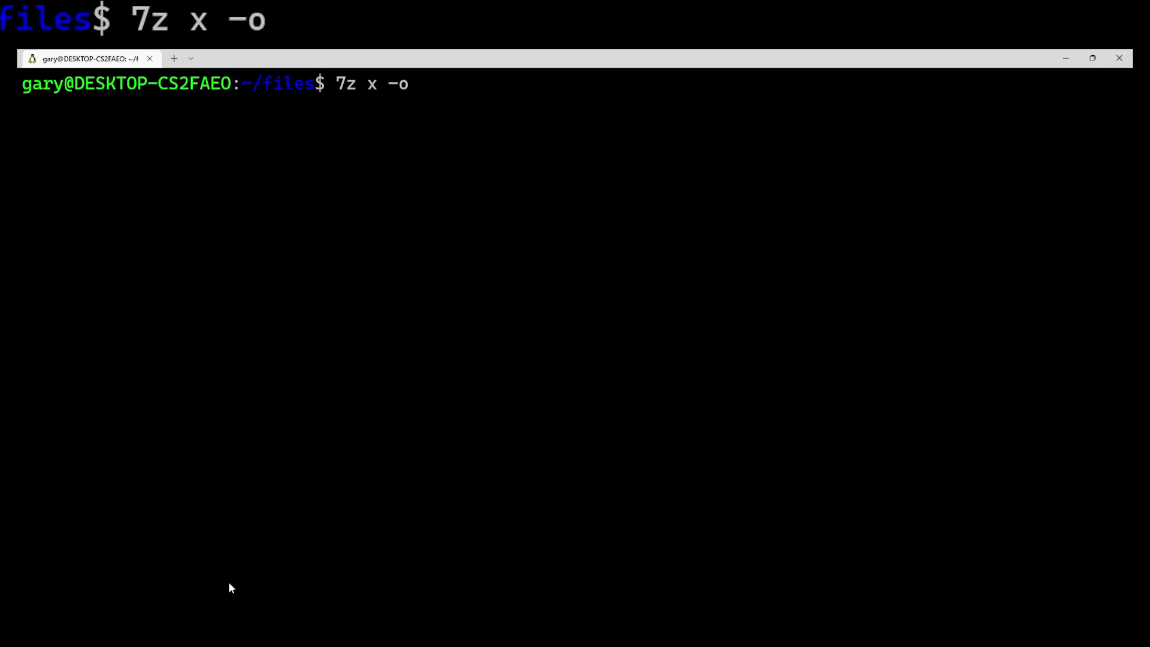
key("BackSpace")
key("BackSpace")
key("BackSpace")
key("BackSpace")
type("piccolo")
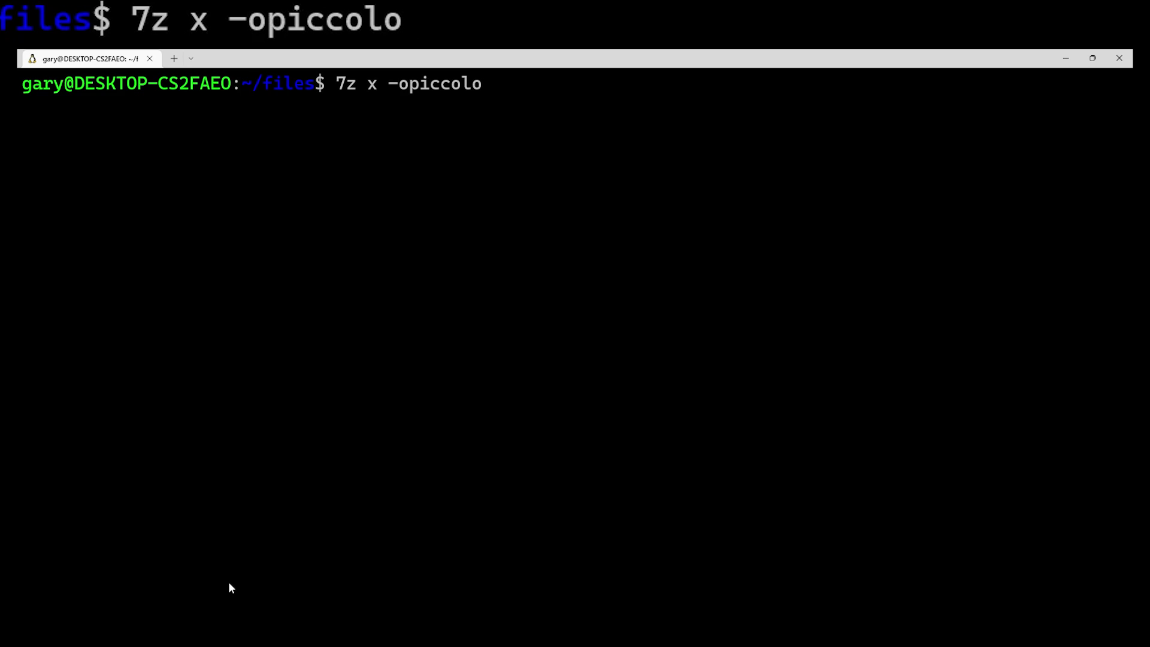
type("pi")
key("Tab")
type(".z")
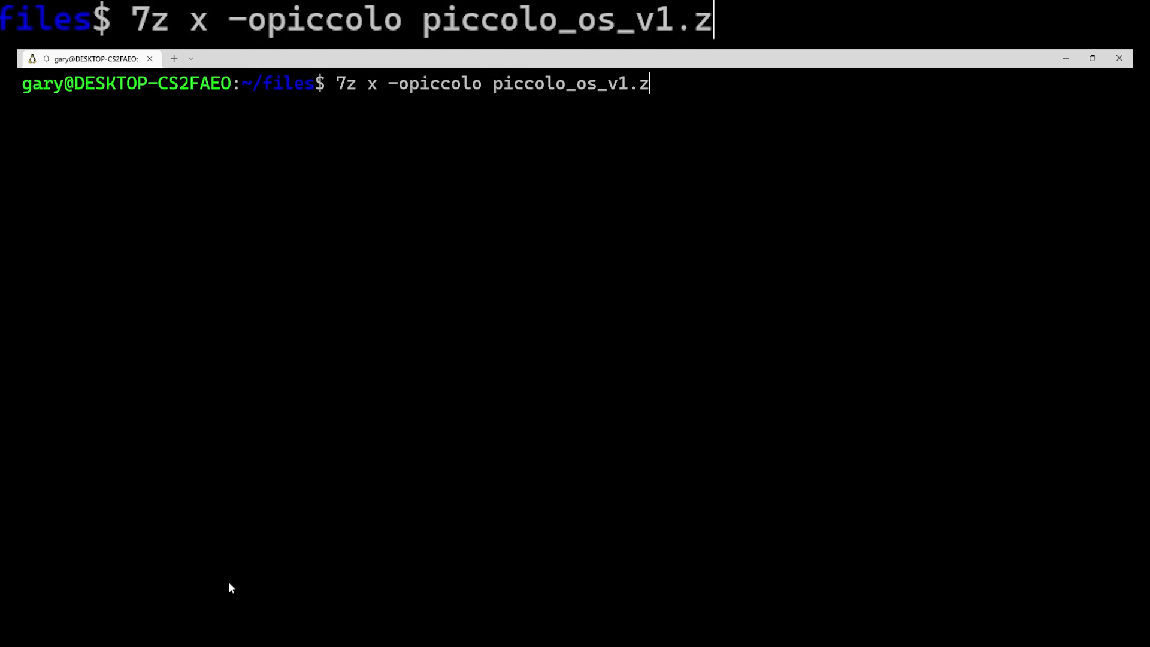
key("Tab")
key("Return")
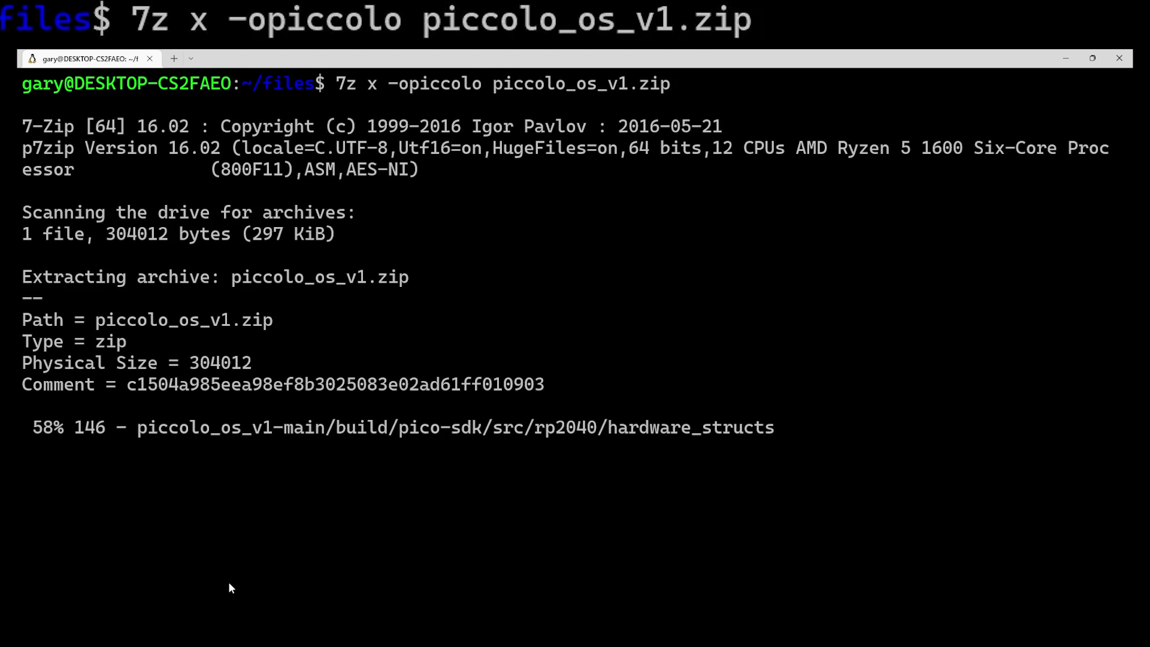
List the files folder and examine the piccolo output directory entry
type("ls")
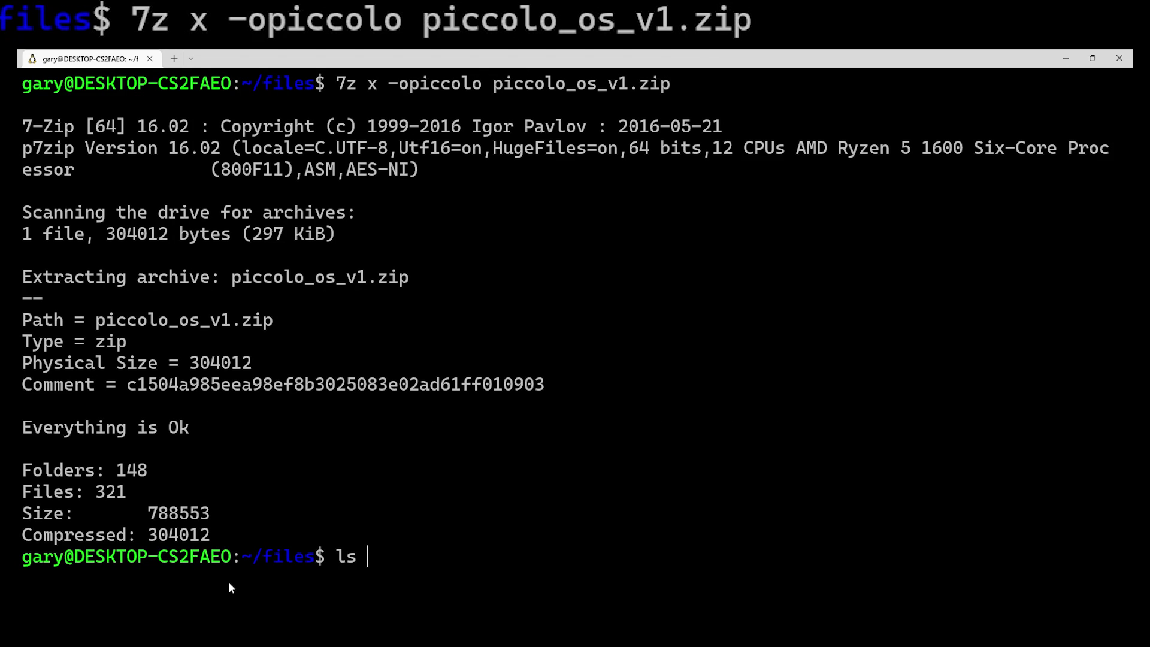
key("Return")
double_click(145, 579)
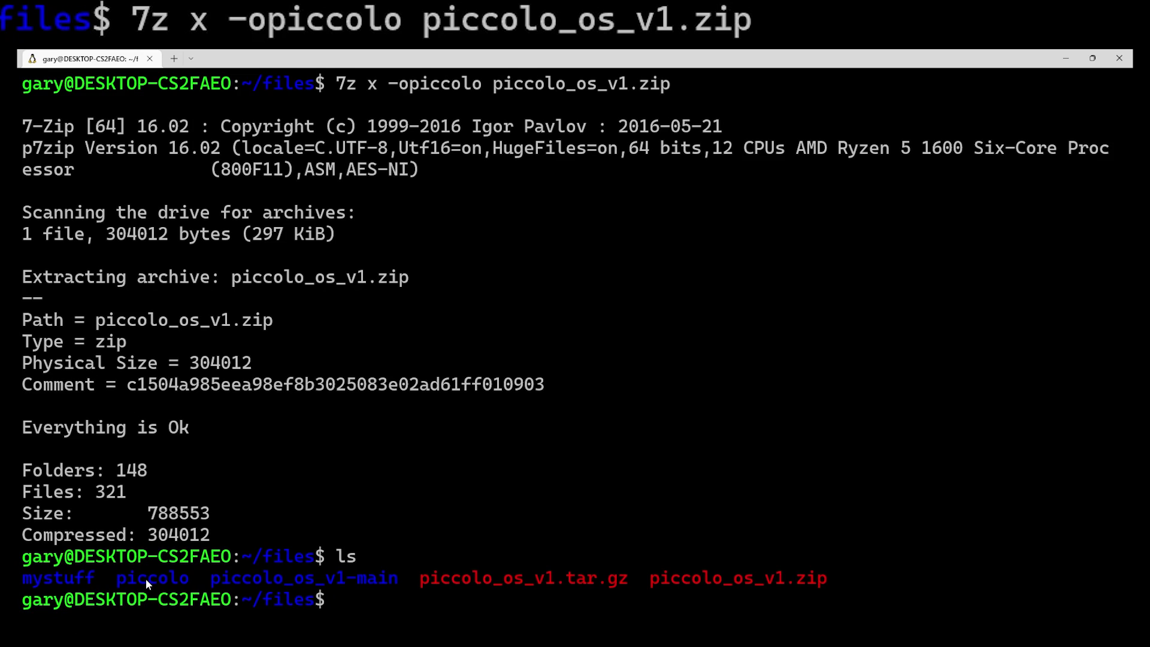
left_click(488, 492)
Clear the terminal and rerun the 7z extraction of piccolo_os_v1.zip into piccolo with the -bb option added before -opiccolo
key("ctrl+l")
key("Up")
key("Up")
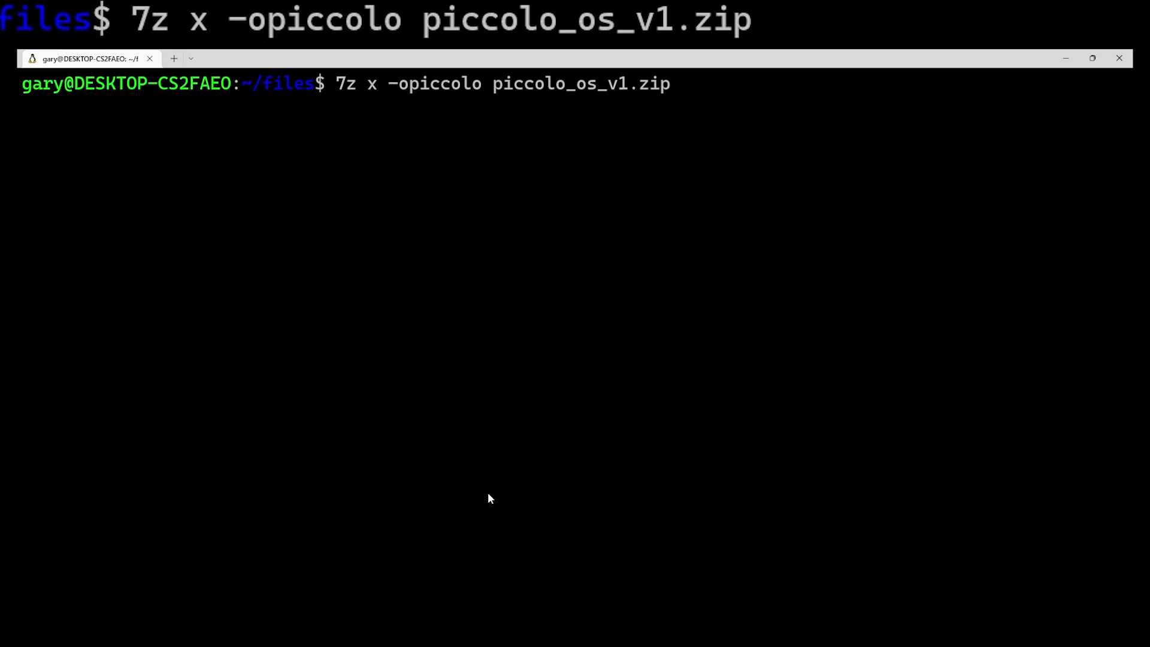
key("Left")
key("Left")
key("Left")
key("Left")
key("Left")
key("Left")
key("Left")
key("Left")
key("Left")
key("Left")
key("Left")
key("Left")
key("Left")
key("Left")
key("Left")
key("Left")
key("Left")
key("Left")
key("Left")
key("Left")
key("Left")
key("Left")
key("Left")
key("Left")
key("Right")
key("Right")
key("Right")
type("-bb")
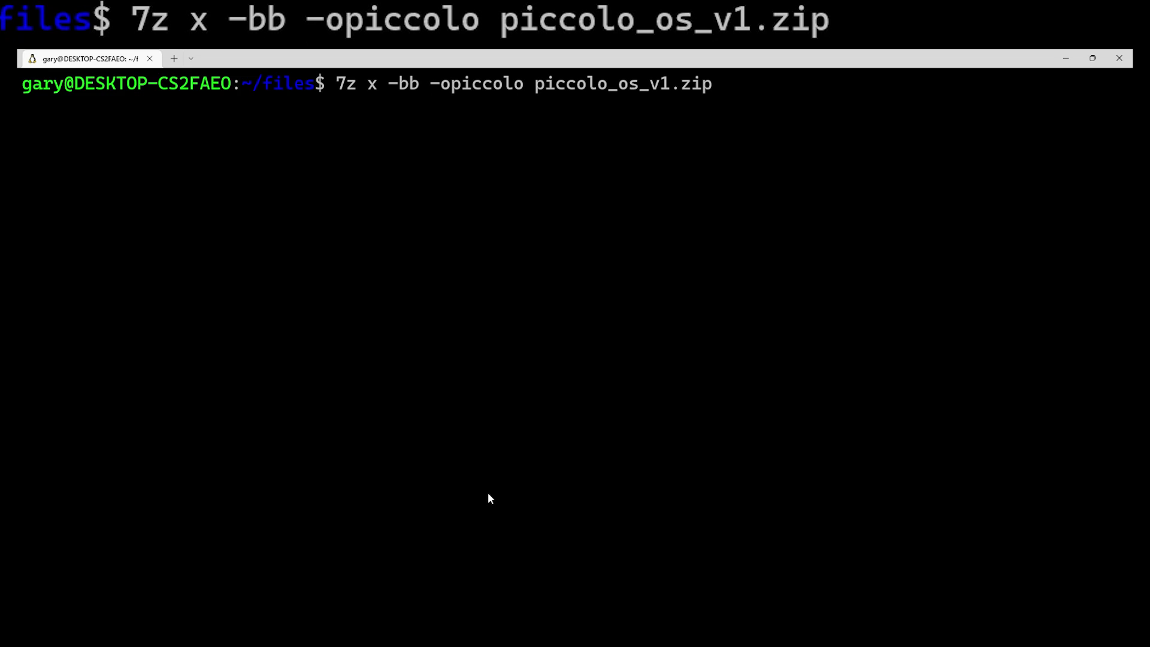
key("Return")
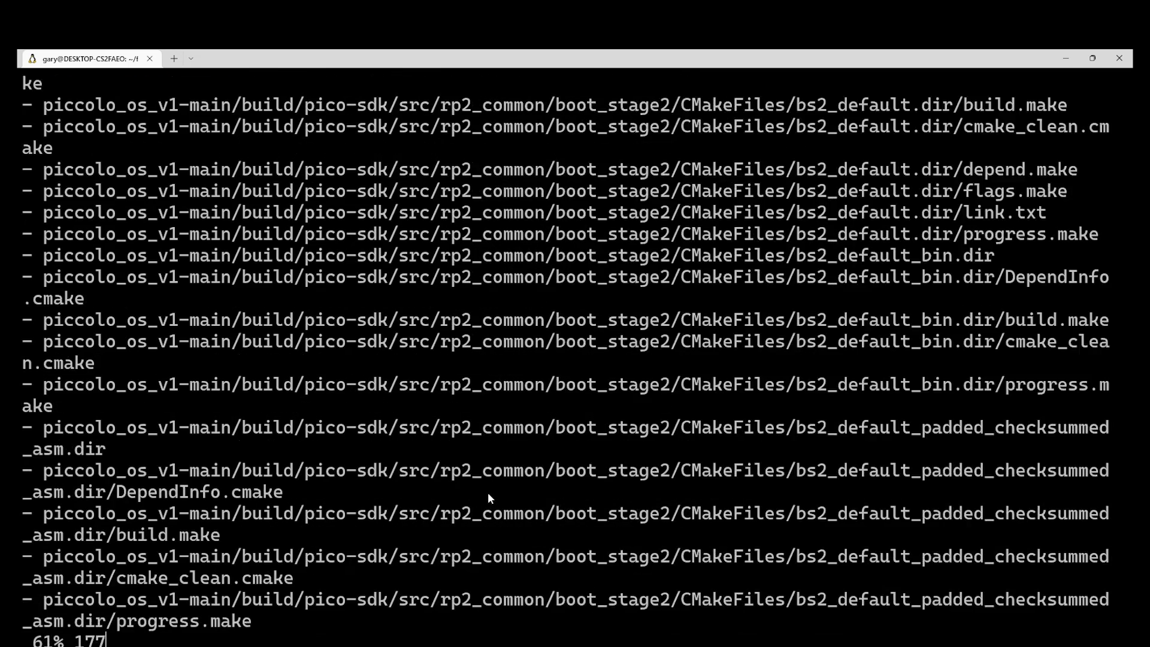
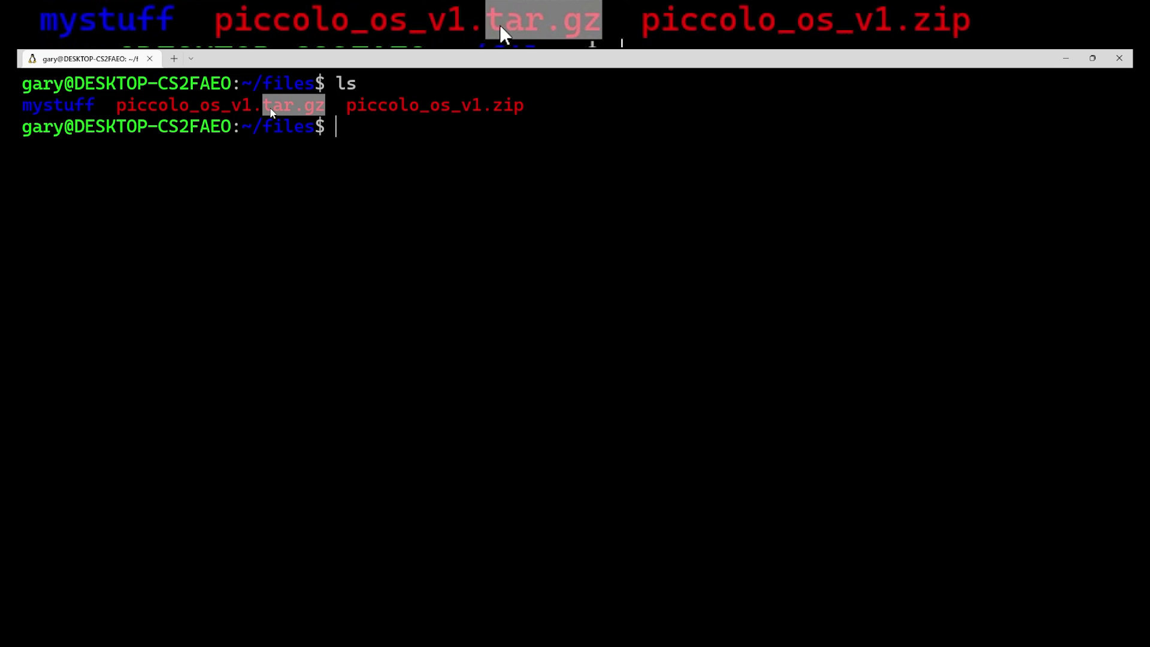
Highlight the tar.gz extension in the listing and decompress piccolo_os_v1.tar.gz with gunzip
left_click(269, 112)
left_click_drag(266, 110, 318, 111)
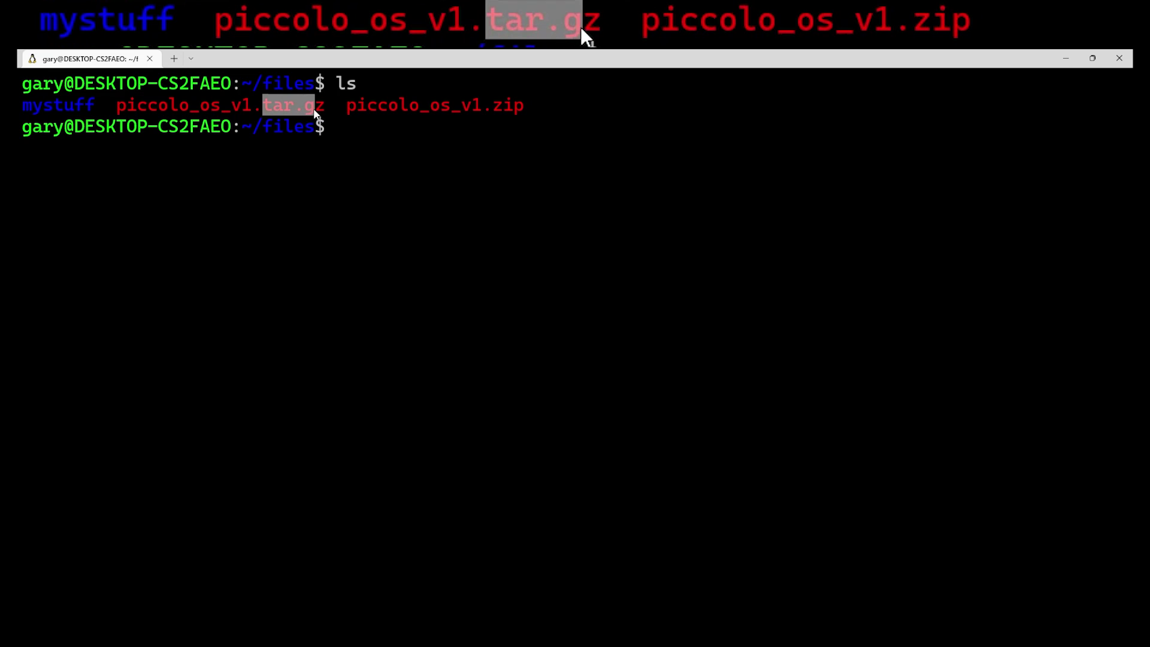
left_click(383, 136)
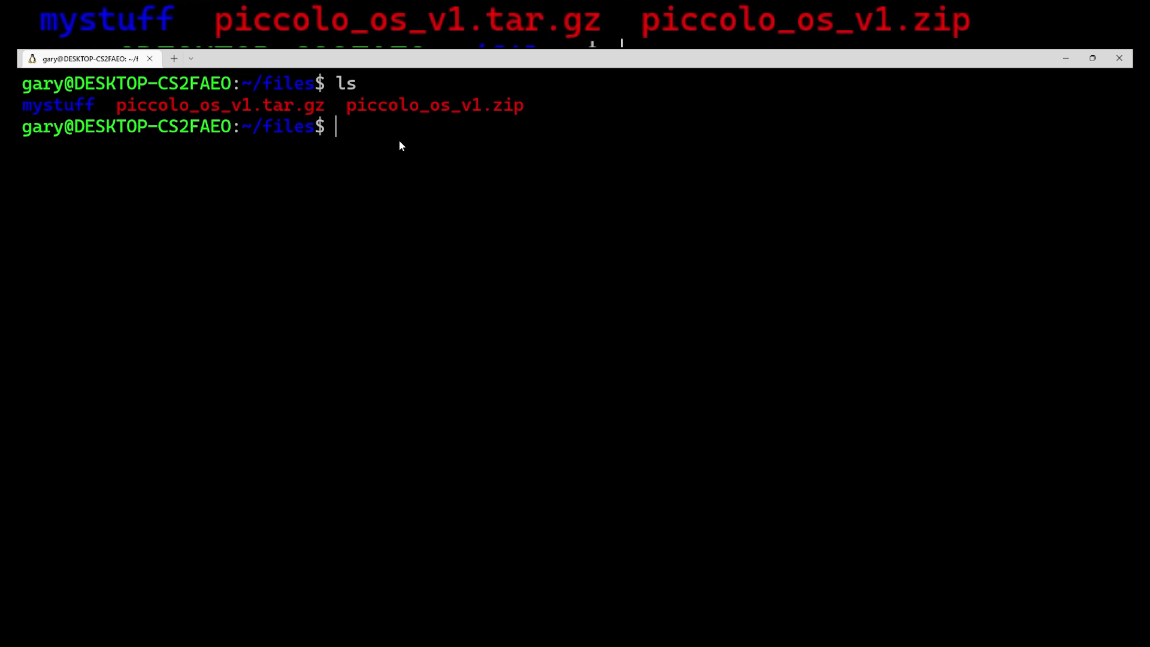
type("gunzip")
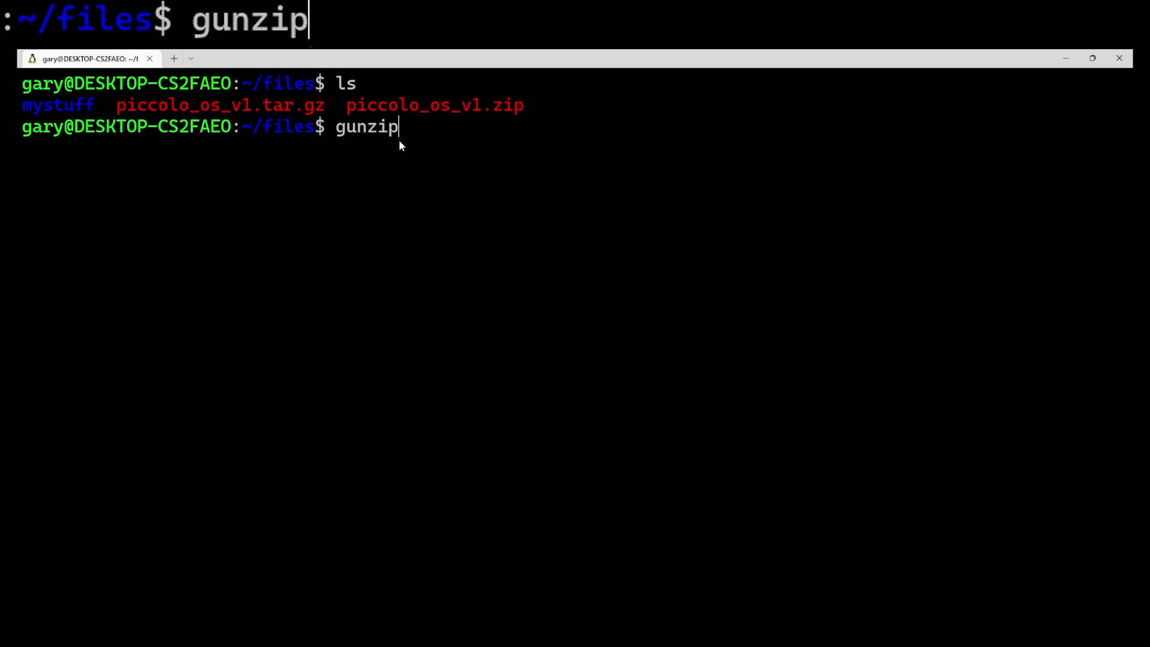
type(" pi")
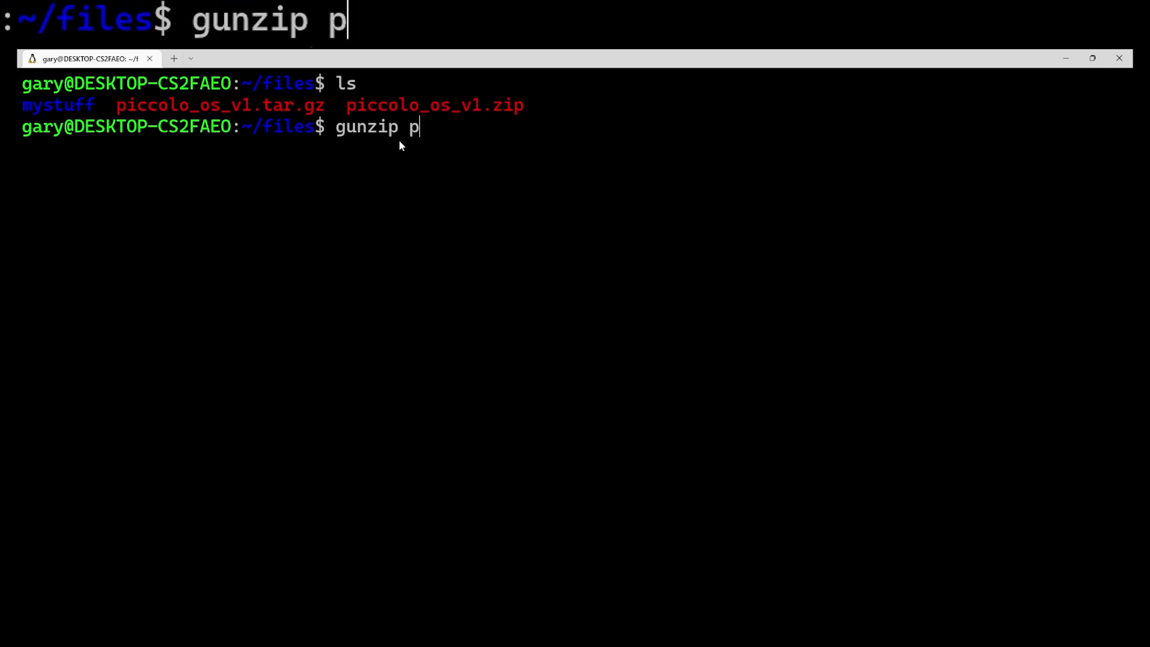
key("Tab")
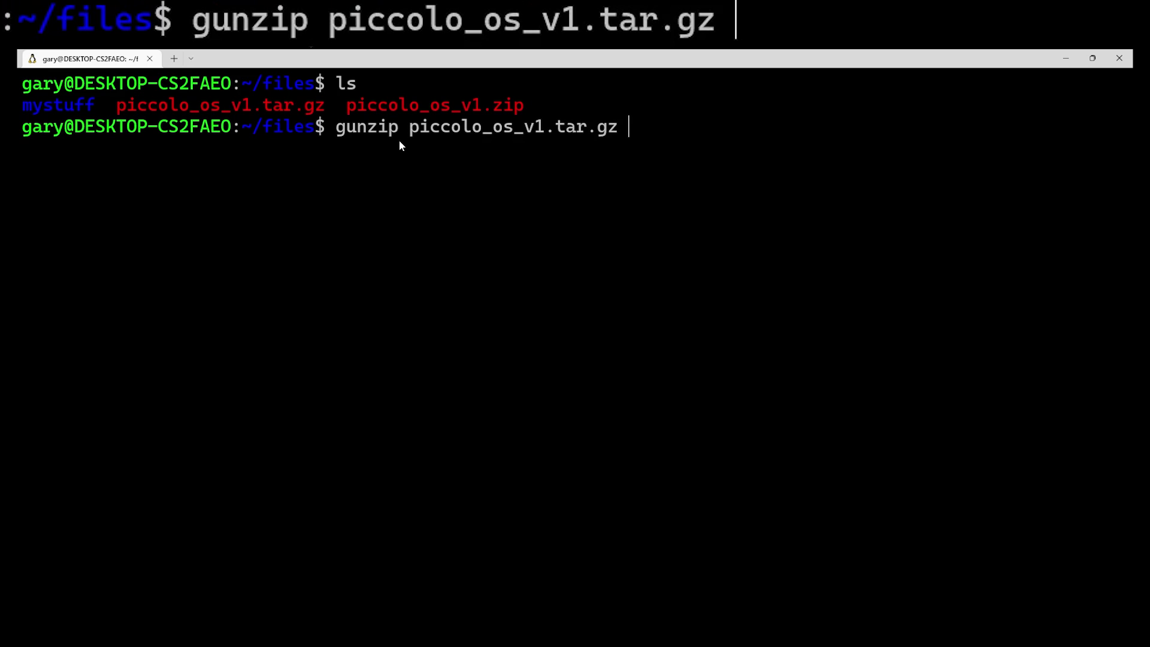
key("Return")
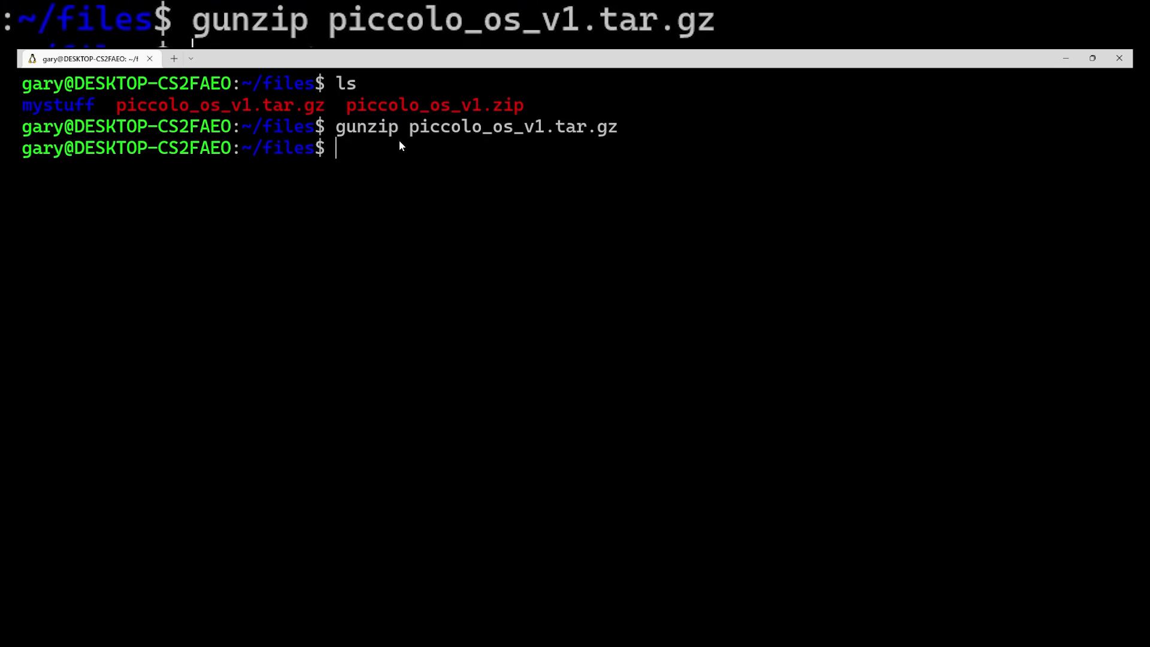
List the files folder and highlight the decompressed piccolo_os_v1.tar entry
type("ls")
key("Return")
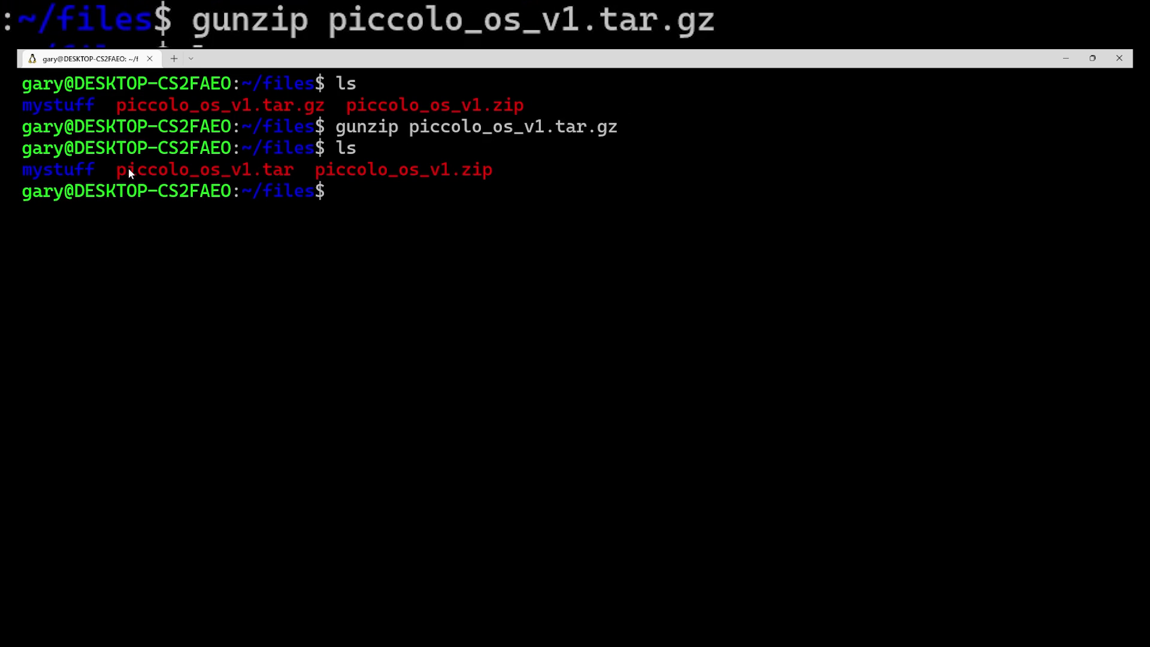
left_click_drag(145, 170, 290, 172)
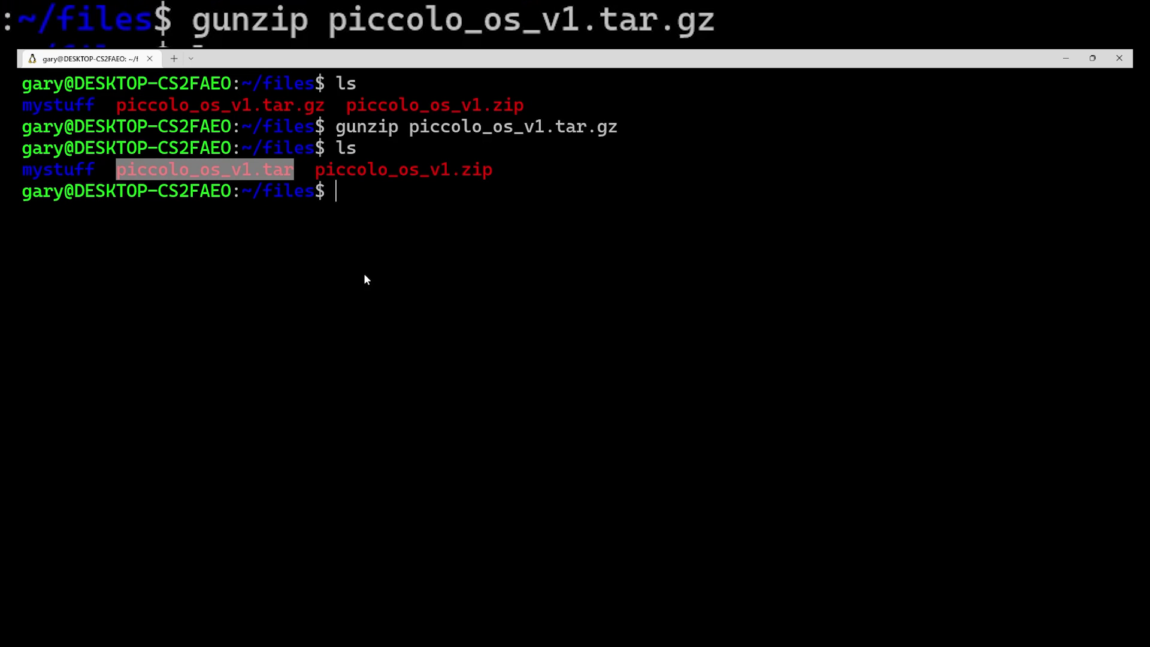
key("ctrl+c")
Extract piccolo_os_v1.tar into the current folder using tar xvf
type("tar")
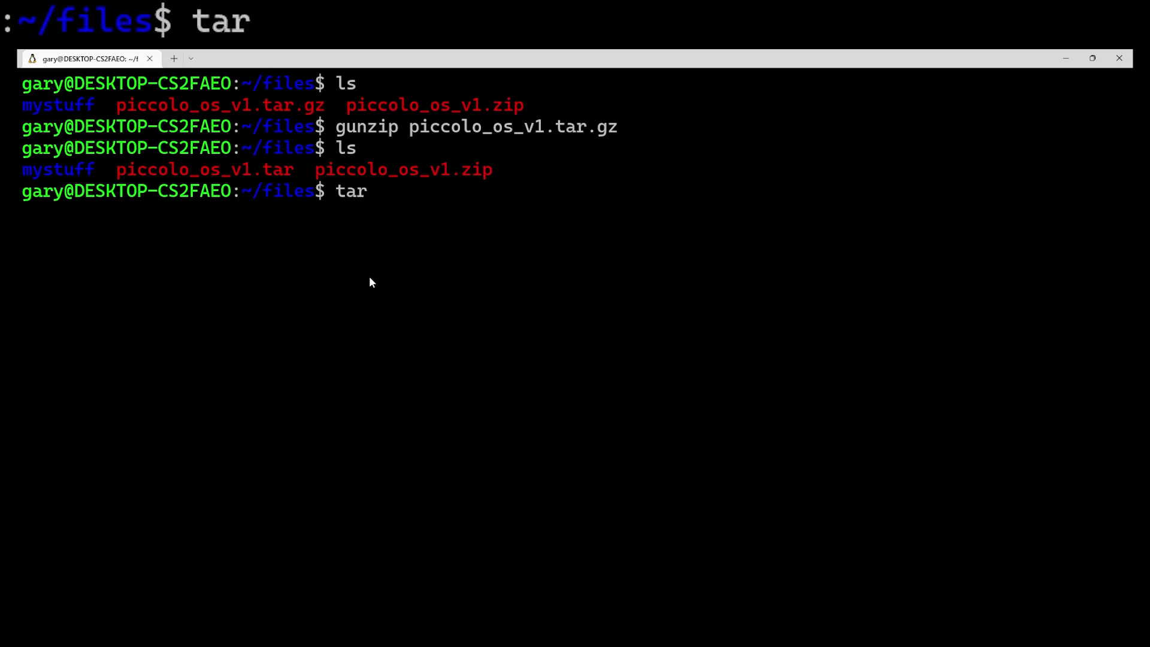
type(" xvf pixc")
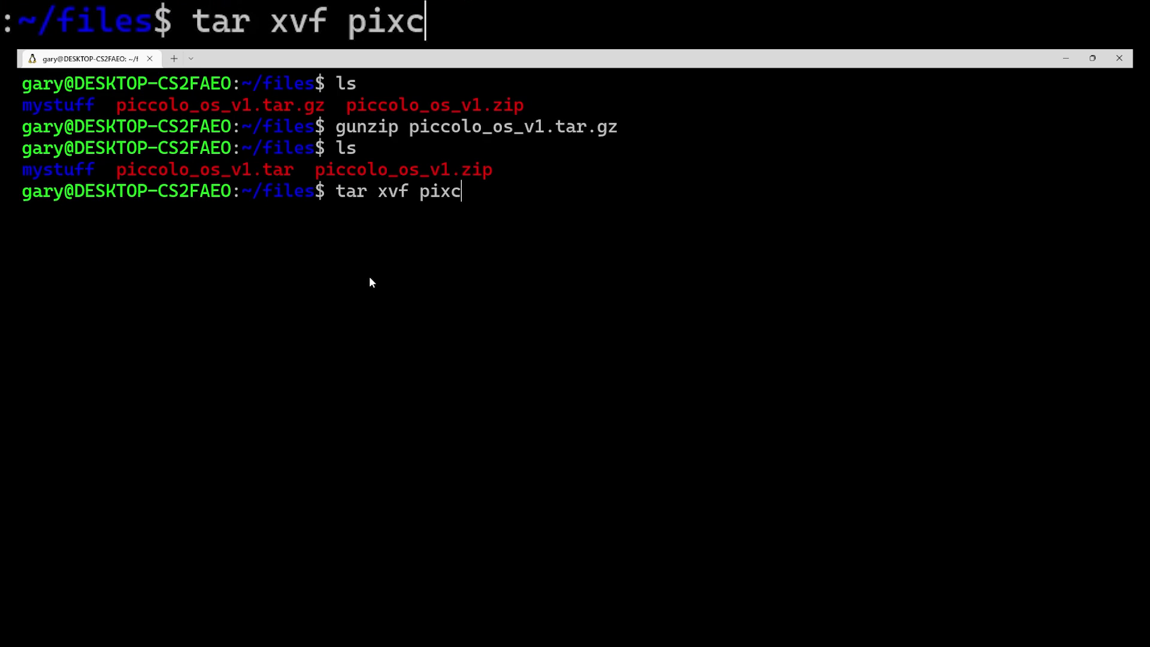
key("BackSpace")
key("BackSpace")
type("c")
key("Tab")
type("t")
key("Tab")
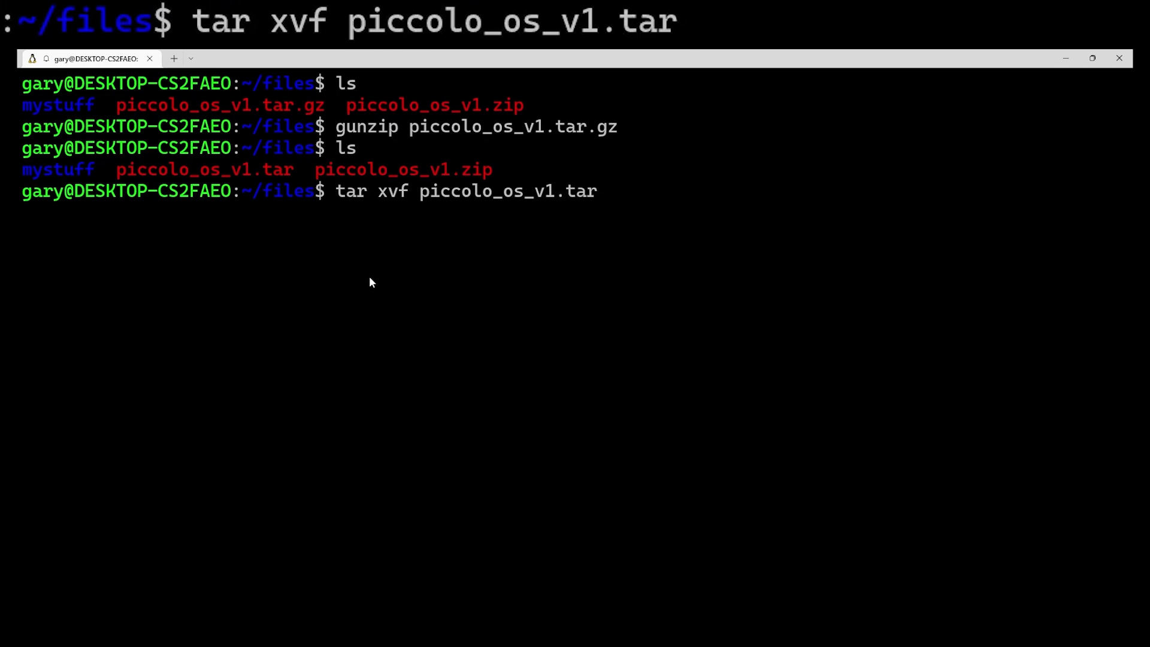
key("Return")
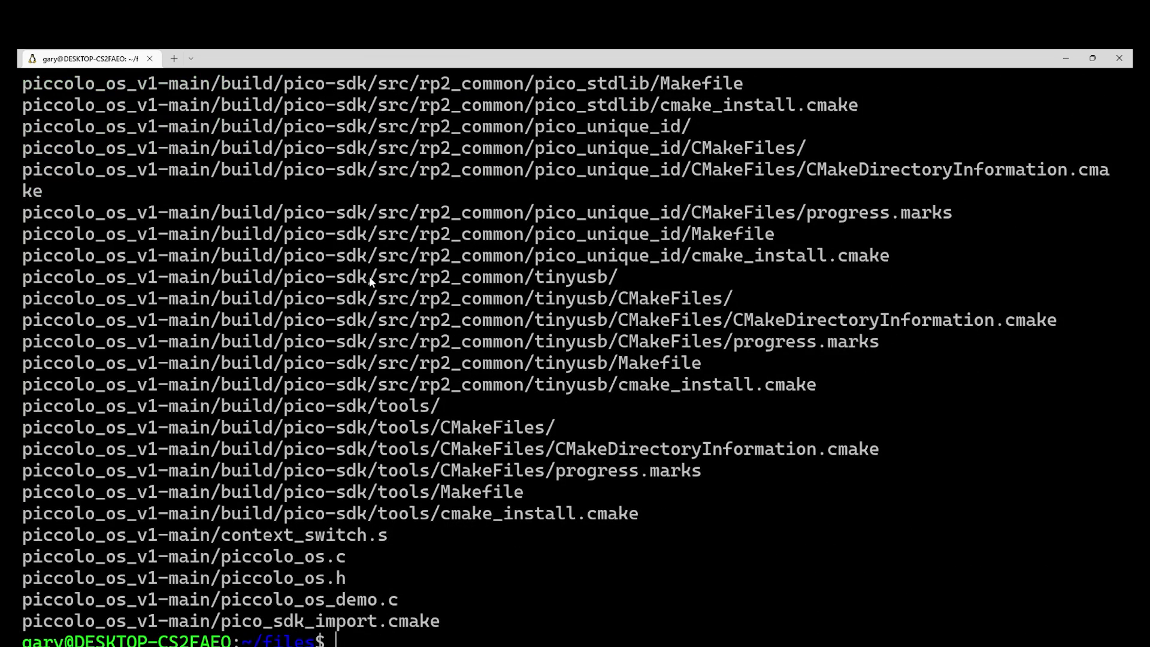
List the files folder and examine the piccolo_os_v1-main directory extracted by tar
type("ls")
key("Return")
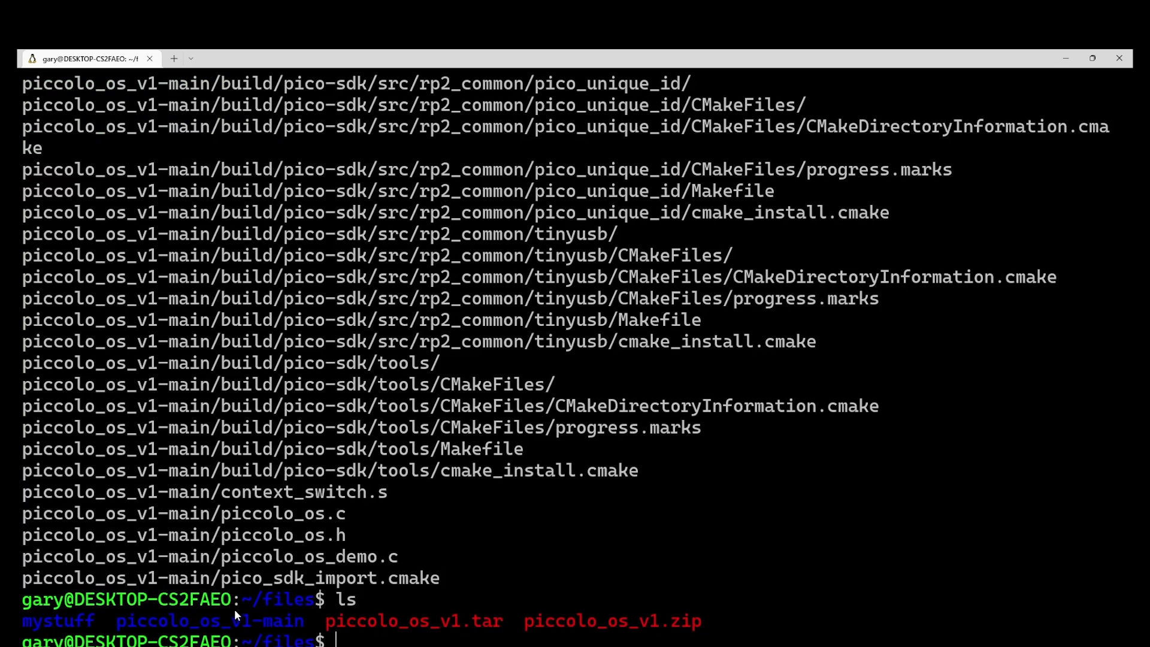
triple_click(212, 623)
left_click(212, 625)
Clear the terminal and compress piccolo_os_v1.tar with gzip
key("ctrl+l")
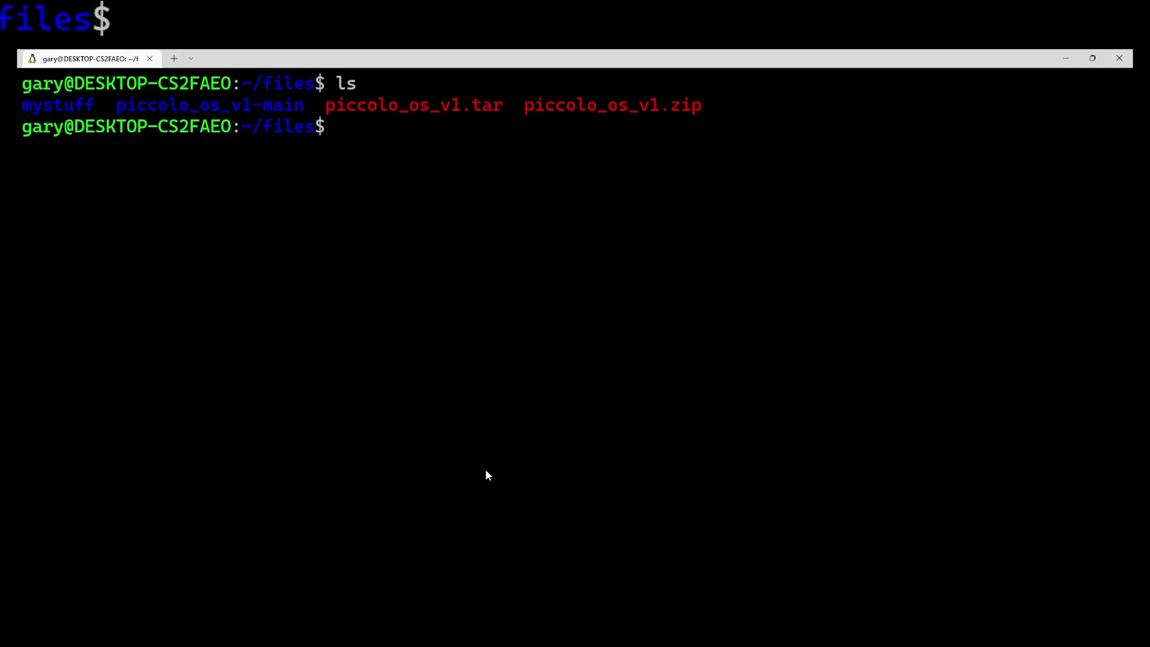
type("gzip pi")
key("Tab")
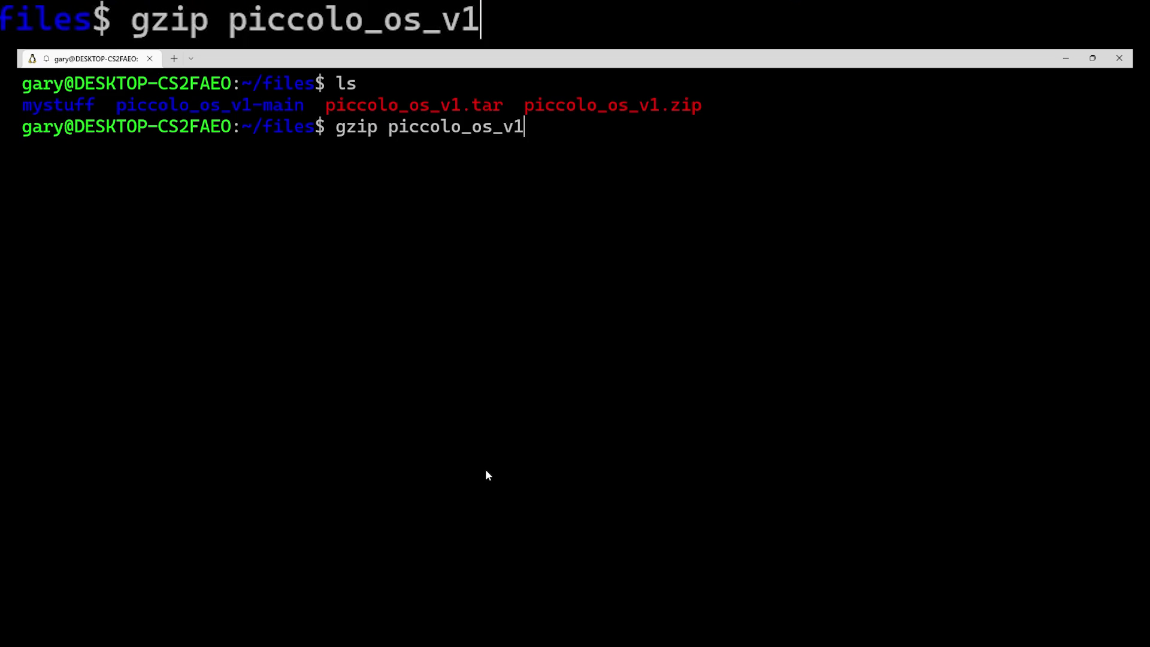
type(".tar")
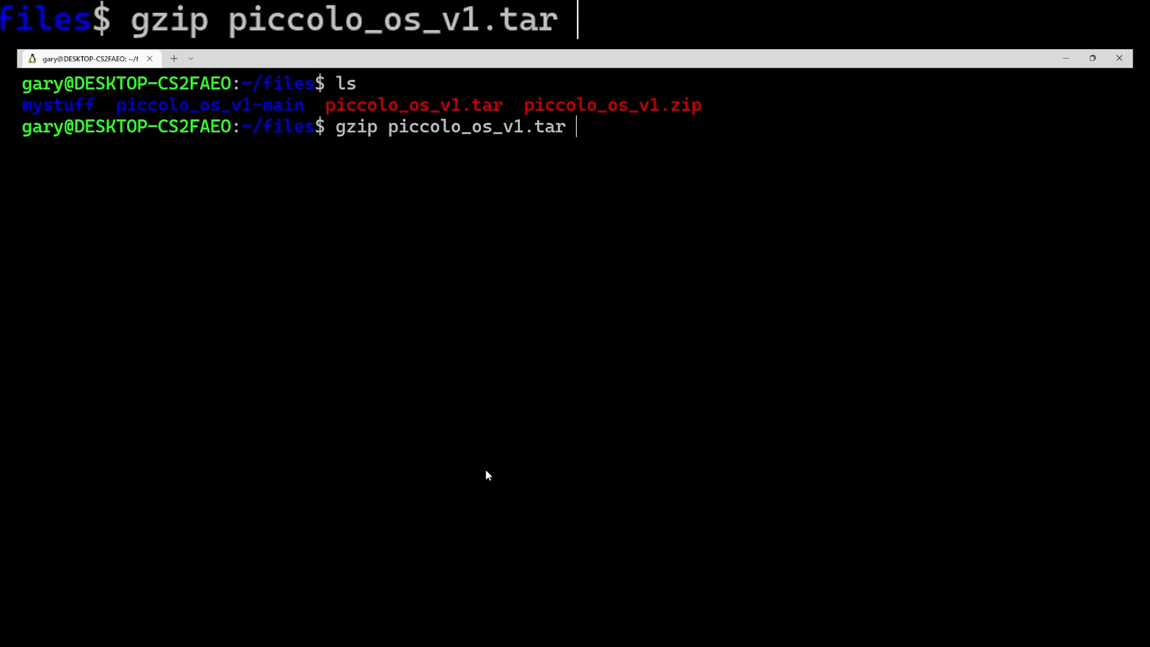
key("Return")
List the files folder again and compare the piccolo_os_v1.tar and piccolo_os_v1.tar.gz entries before and after gzip
type("ls")
key("Return")
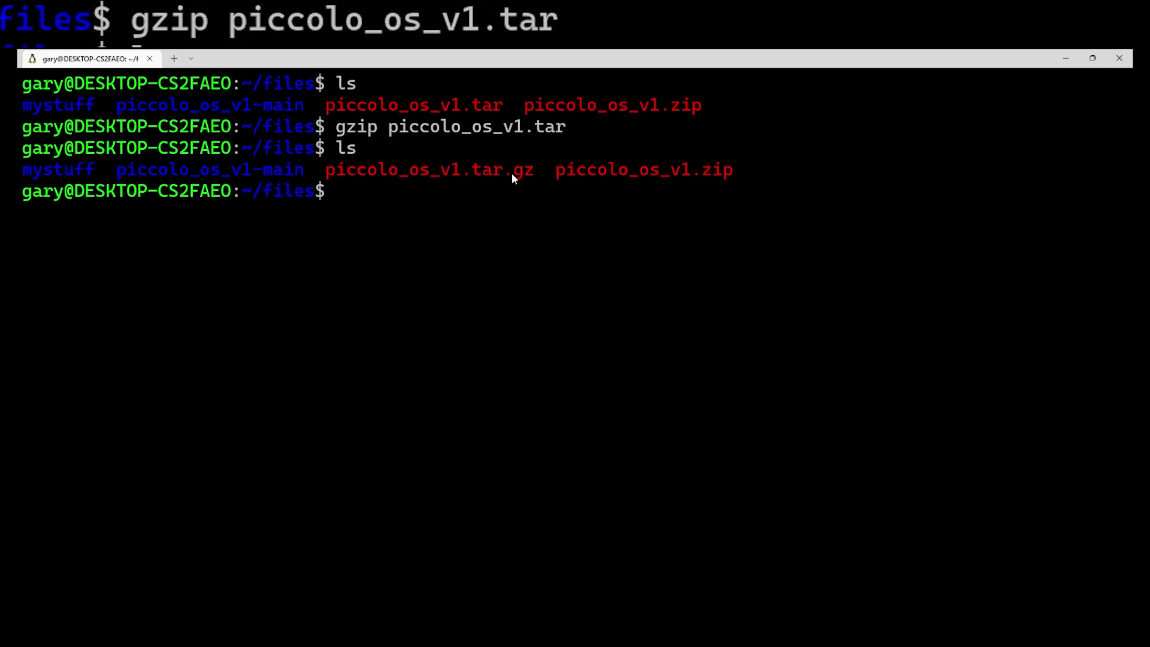
left_click_drag(326, 105, 499, 109)
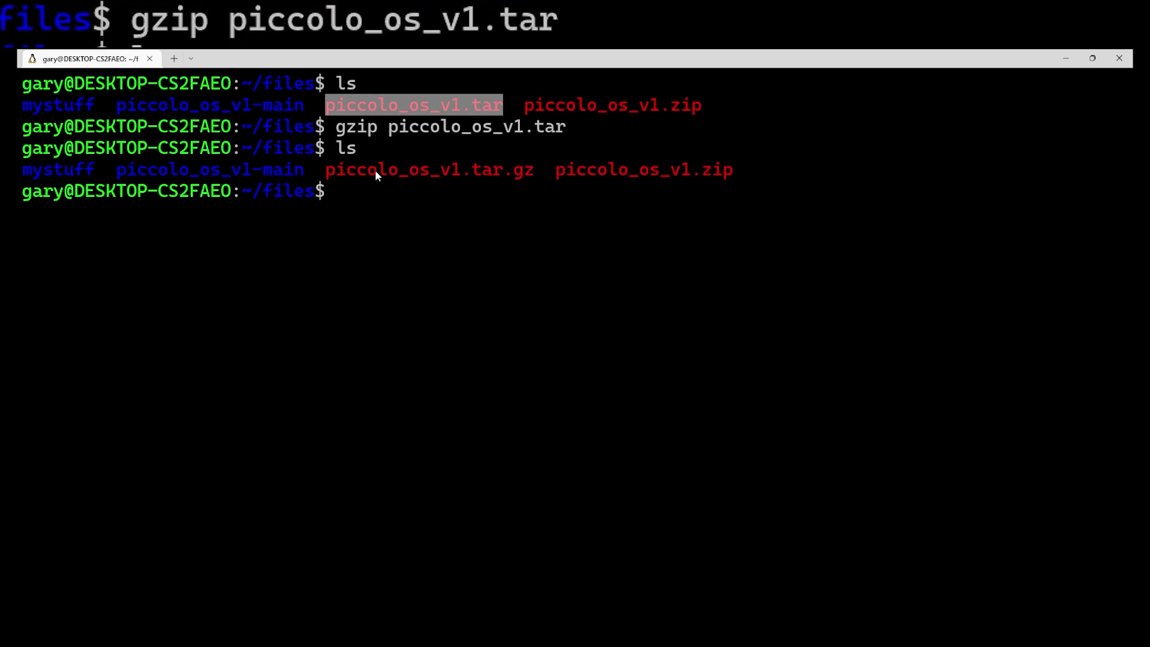
left_click_drag(331, 173, 530, 176)
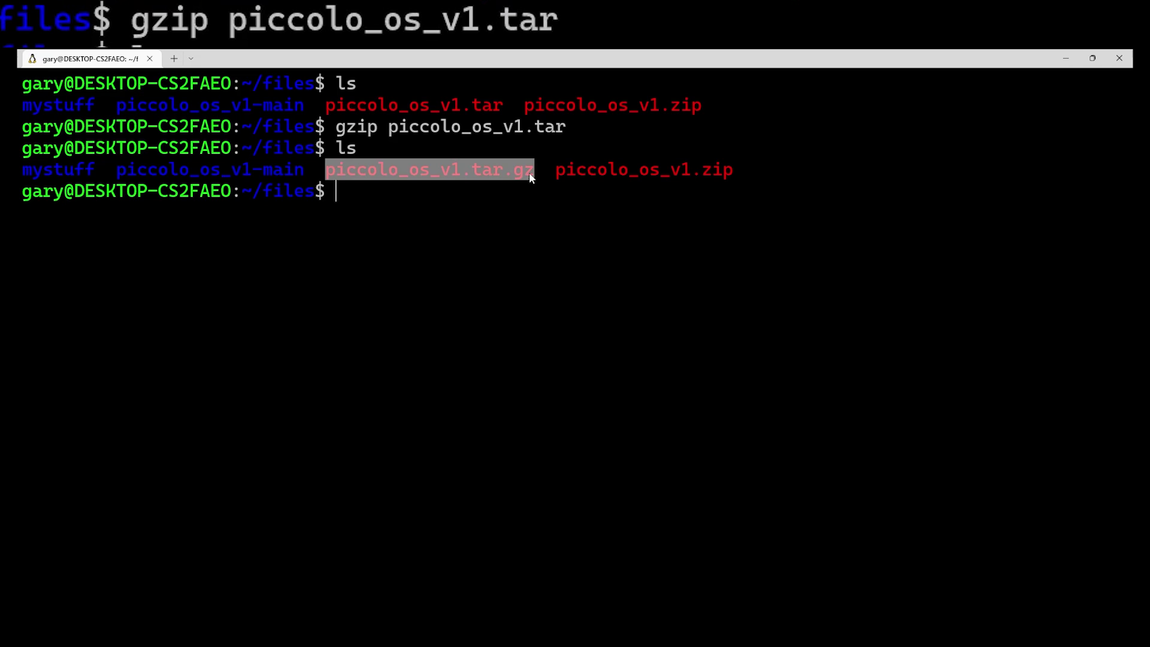
left_click(517, 258)
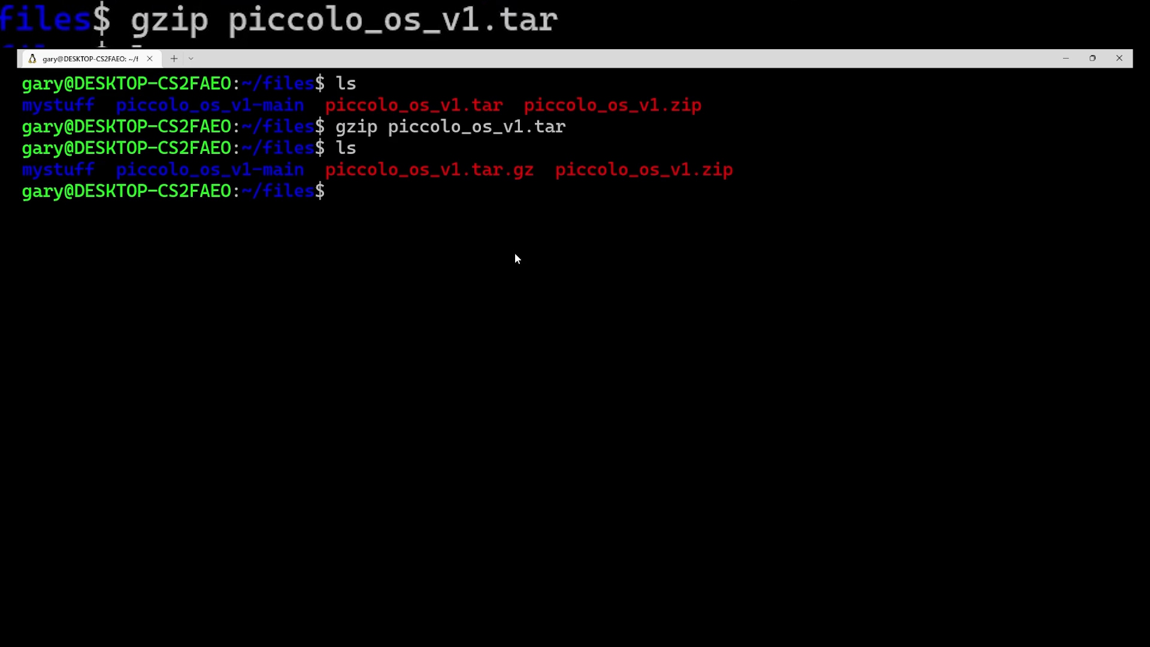
Clear the terminal, list the files folder, and change into the mystuff directory to list its contents
key("ctrl+l")
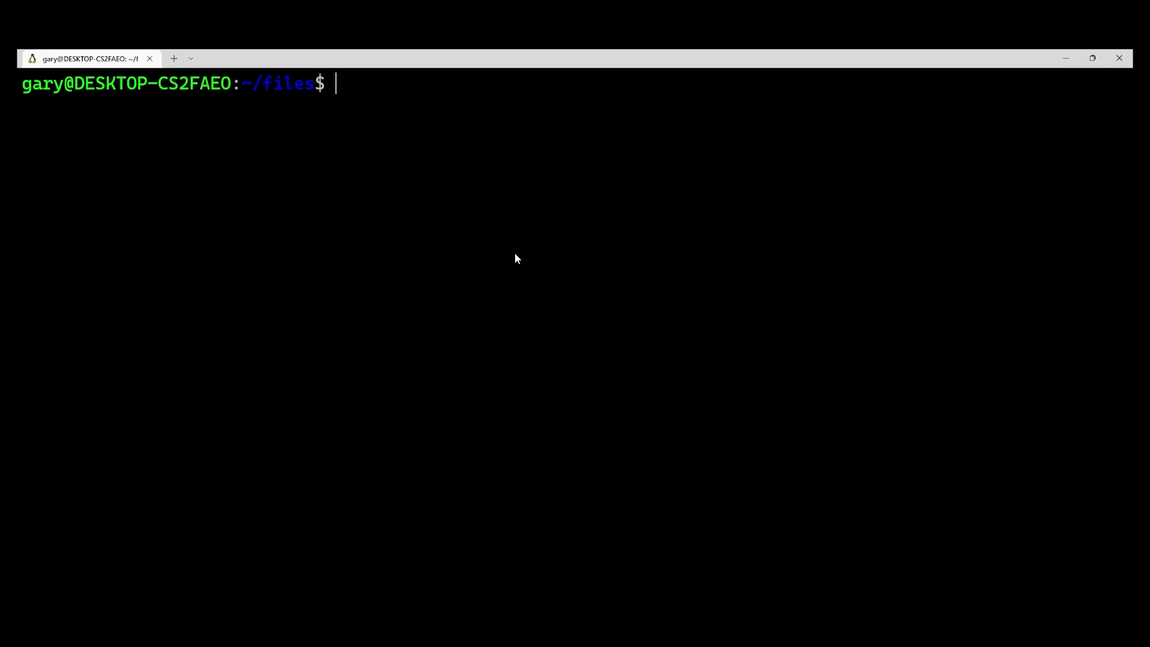
type("ls")
key("Return")
type("cd m")
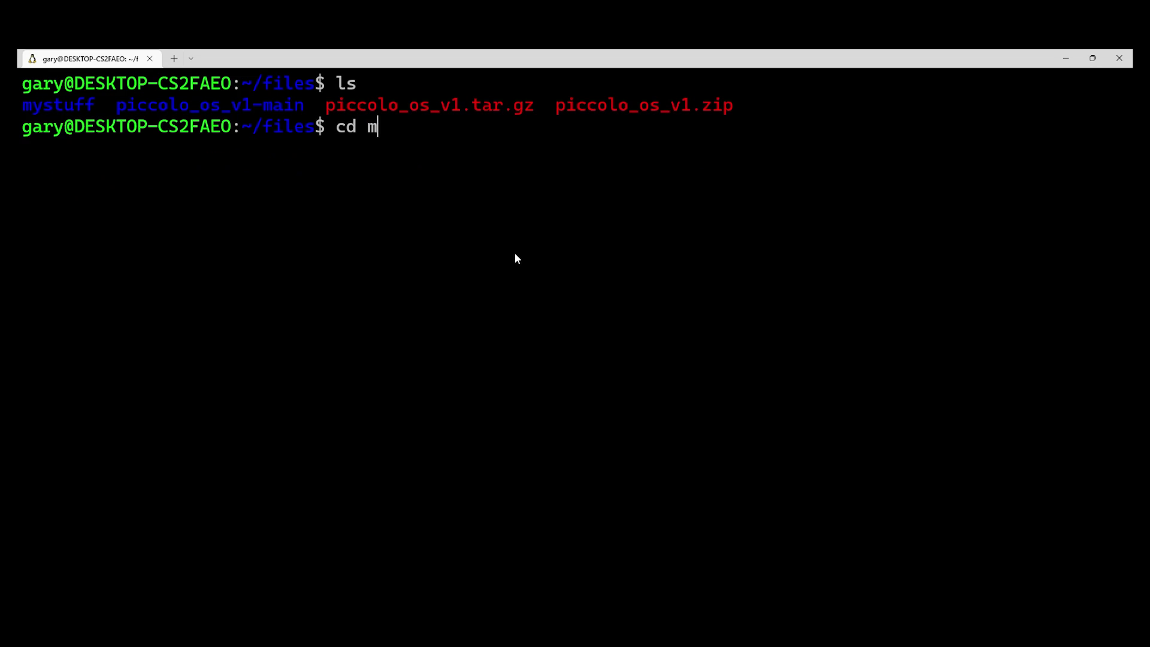
key("Tab")
key("Return")
type("ls")
key("Return")
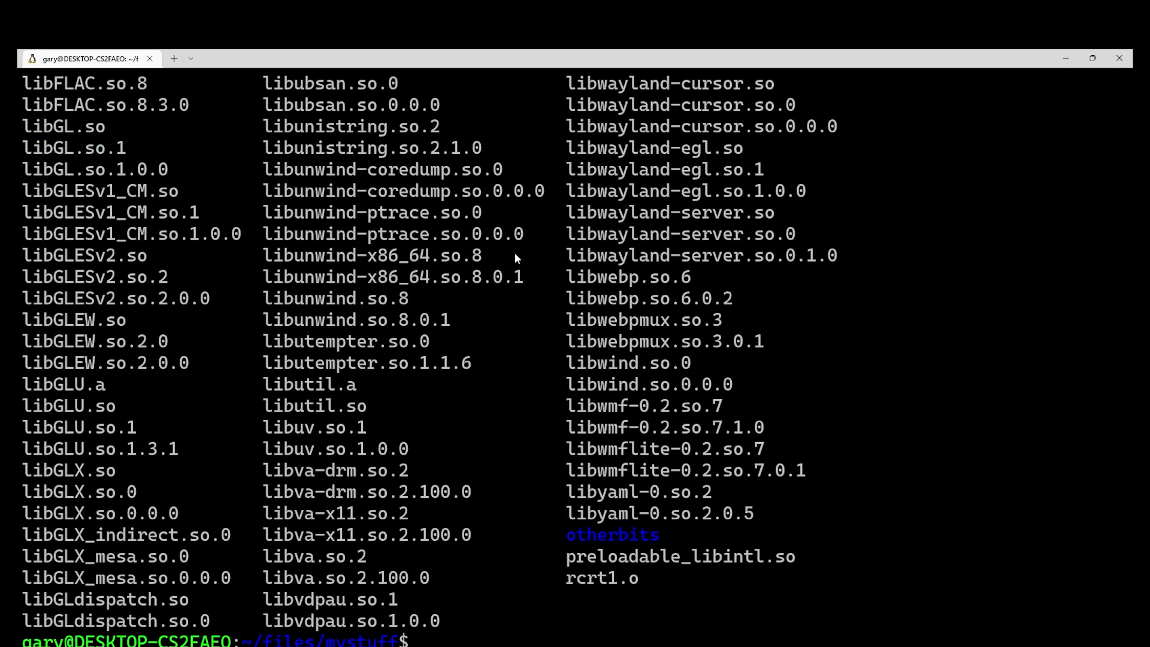
Change into the otherbits subdirectory of mystuff and list its contents
type("cd oth")
key("Tab")
key("Return")
type("ls")
key("Return")
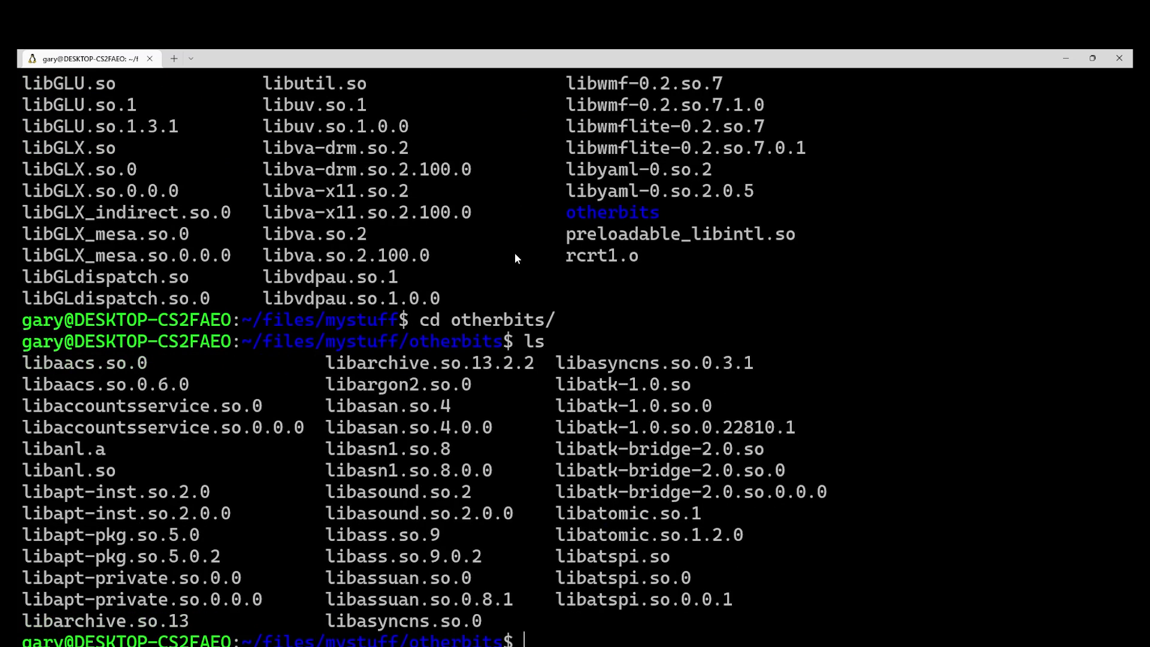
Go back up two directory levels to the files folder, then clear the terminal and list the folder's contents
type("cd ..")
key("Return")
type("cd ..")
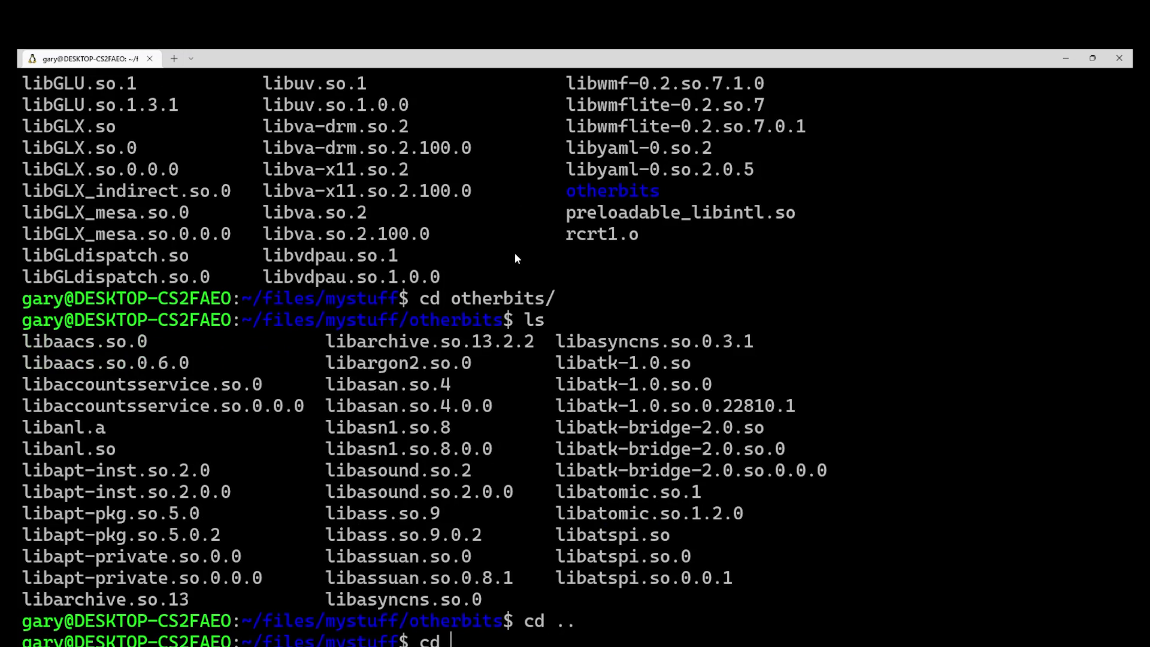
key("Return")
type("ls")
key("Return")
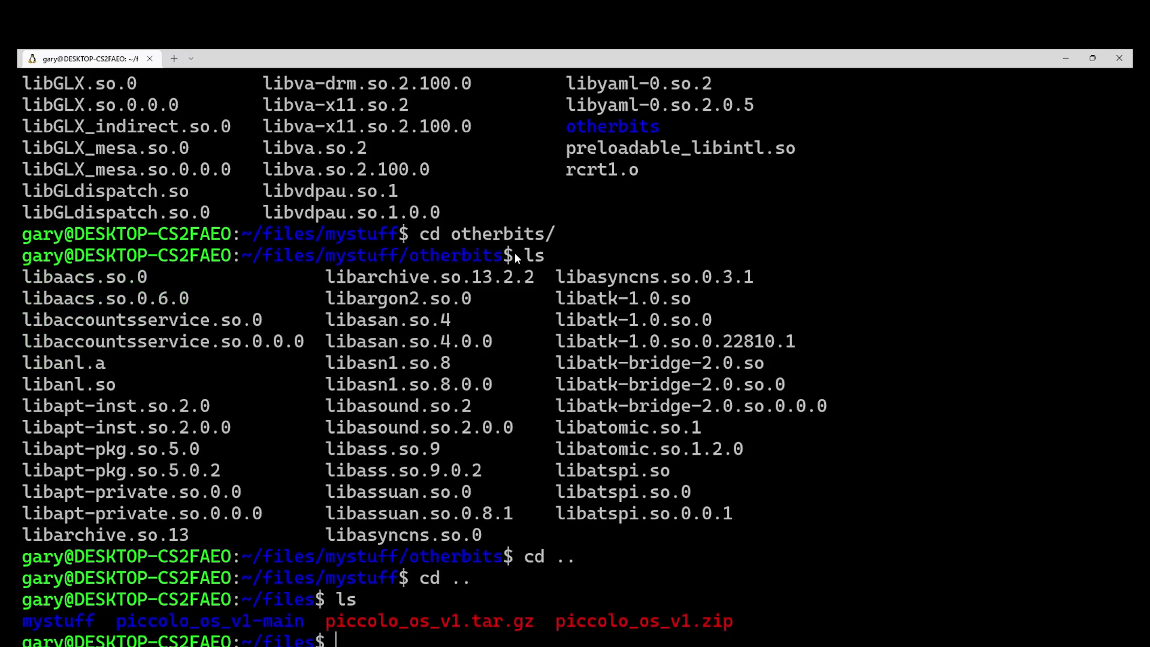
key("ctrl+l")
type("ls")
key("Return")
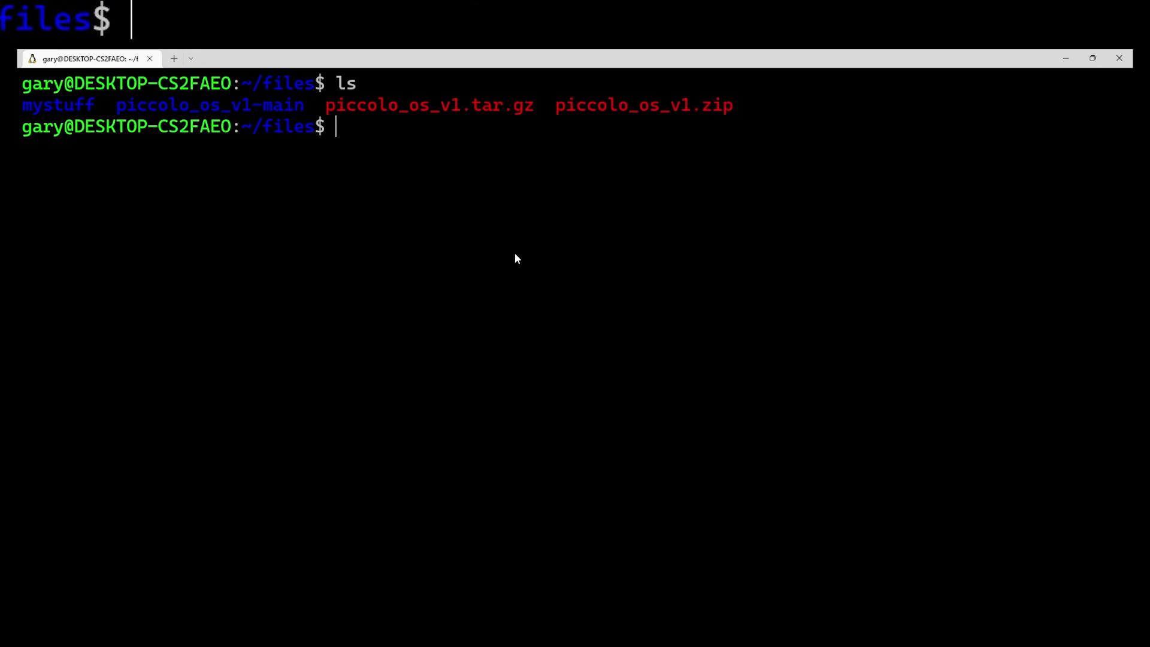
Compress the mystuff directory recursively into mystuff.zip with zip -r
type("zip -r")
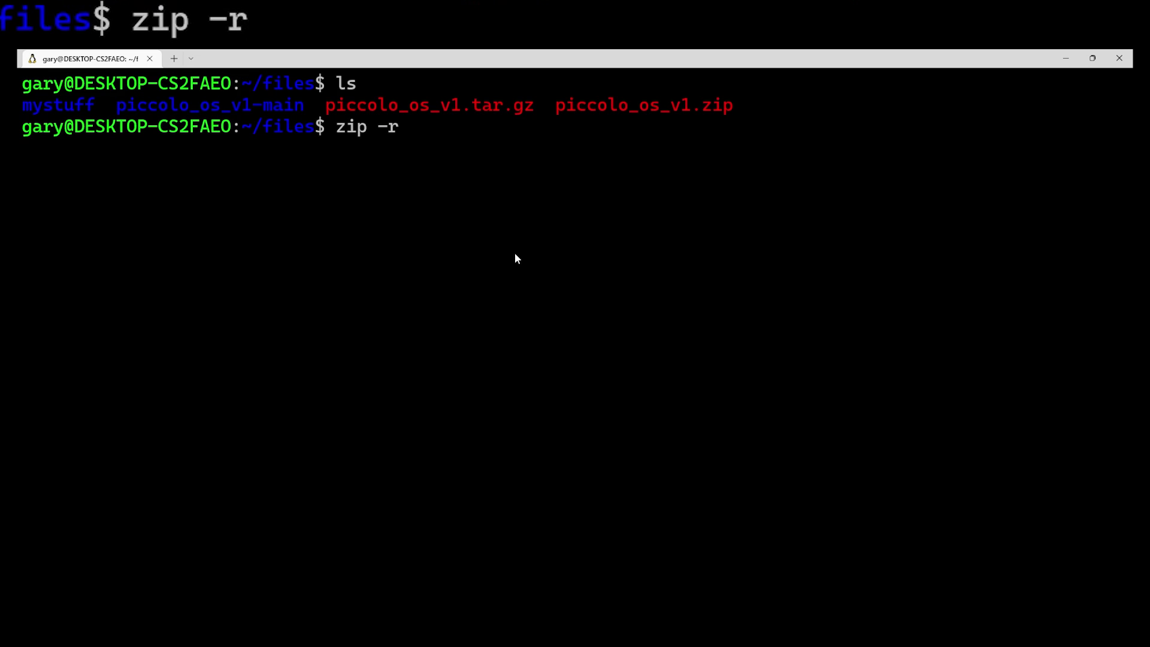
type("mystu")
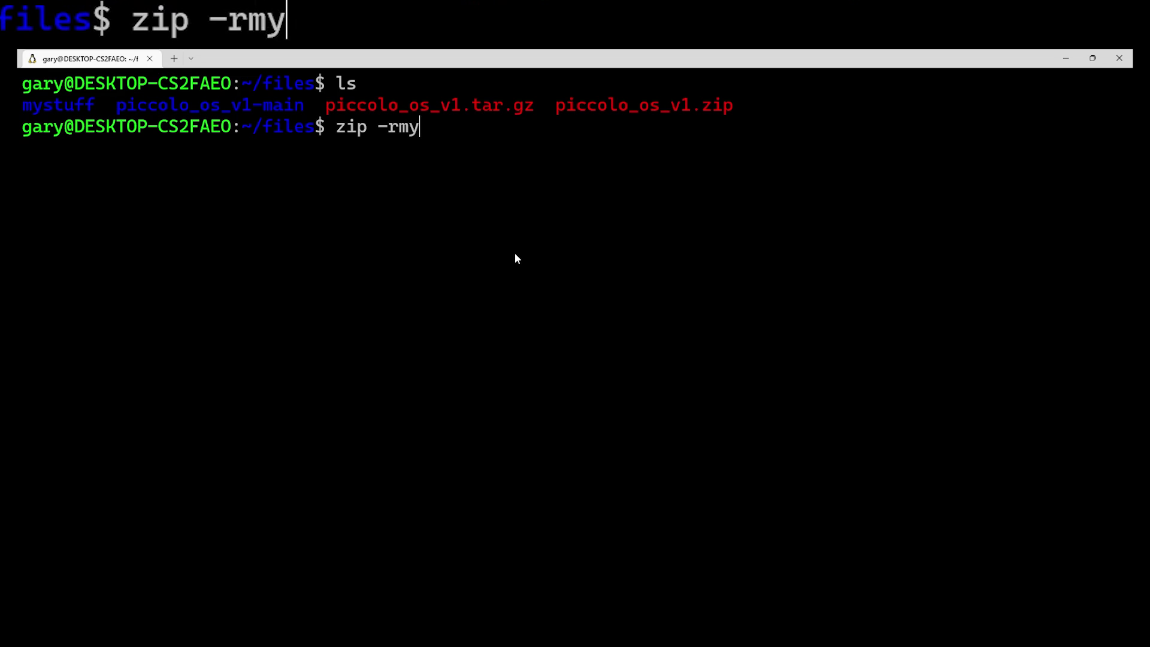
key("BackSpace")
key("BackSpace")
key("BackSpace")
key("BackSpace")
key("BackSpace")
type("m,")
key("BackSpace")
type("ystif")
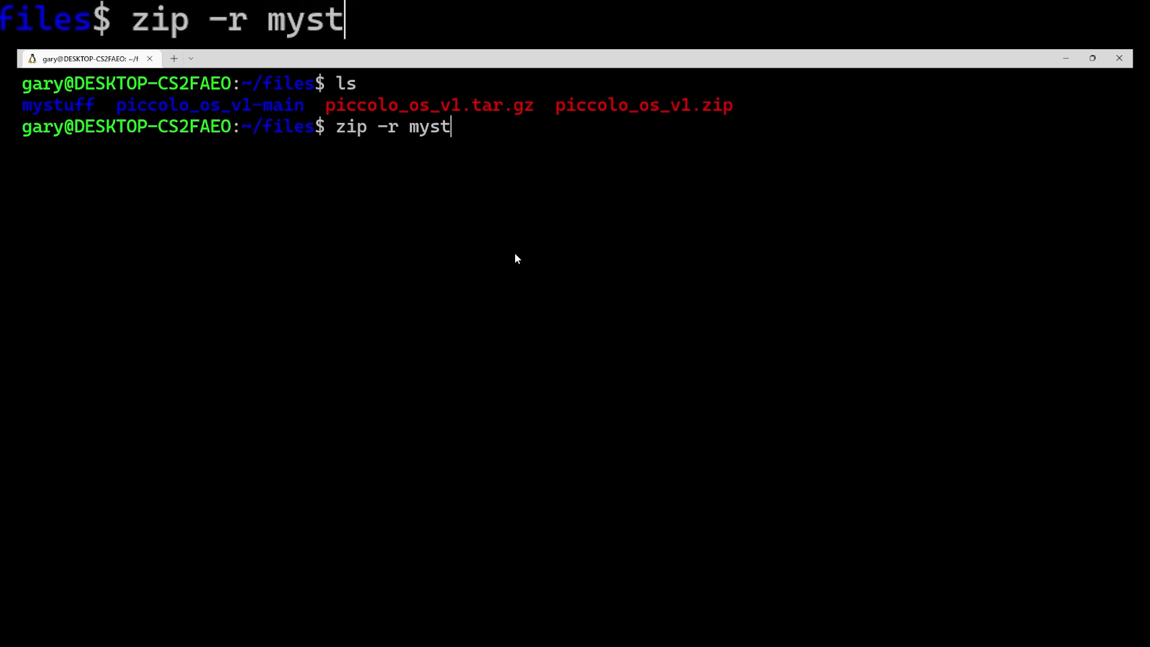
key("BackSpace")
key("BackSpace")
type("iuff")
key("BackSpace")
key("BackSpace")
key("BackSpace")
key("BackSpace")
type("uff.zip ")
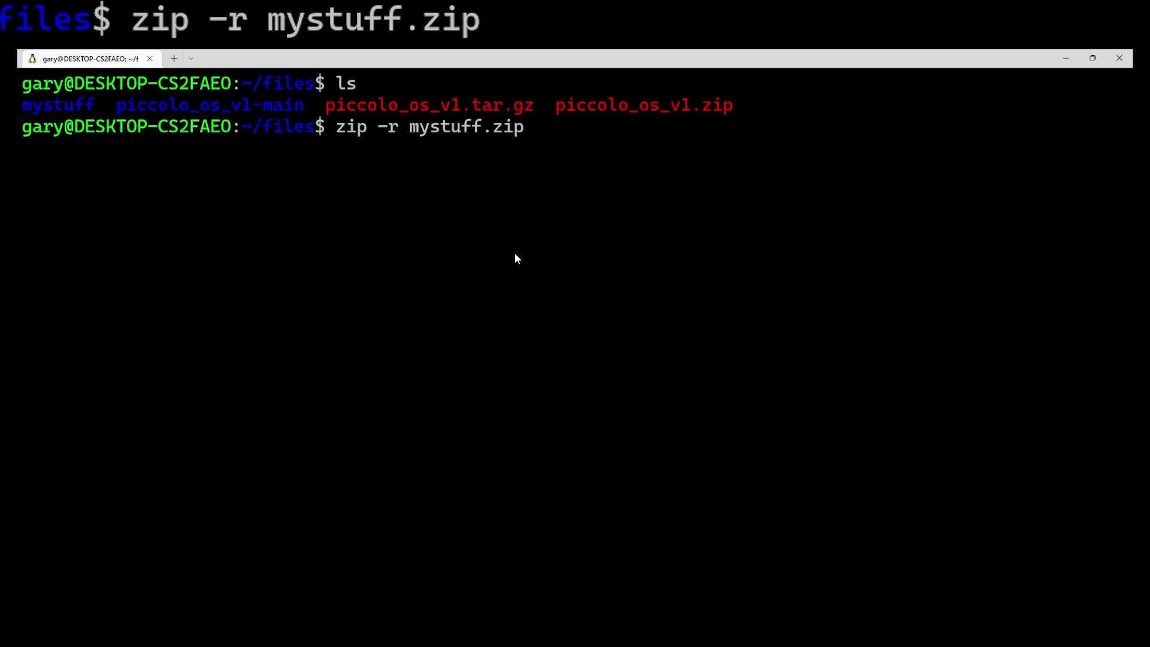
type("my")
key("Tab")
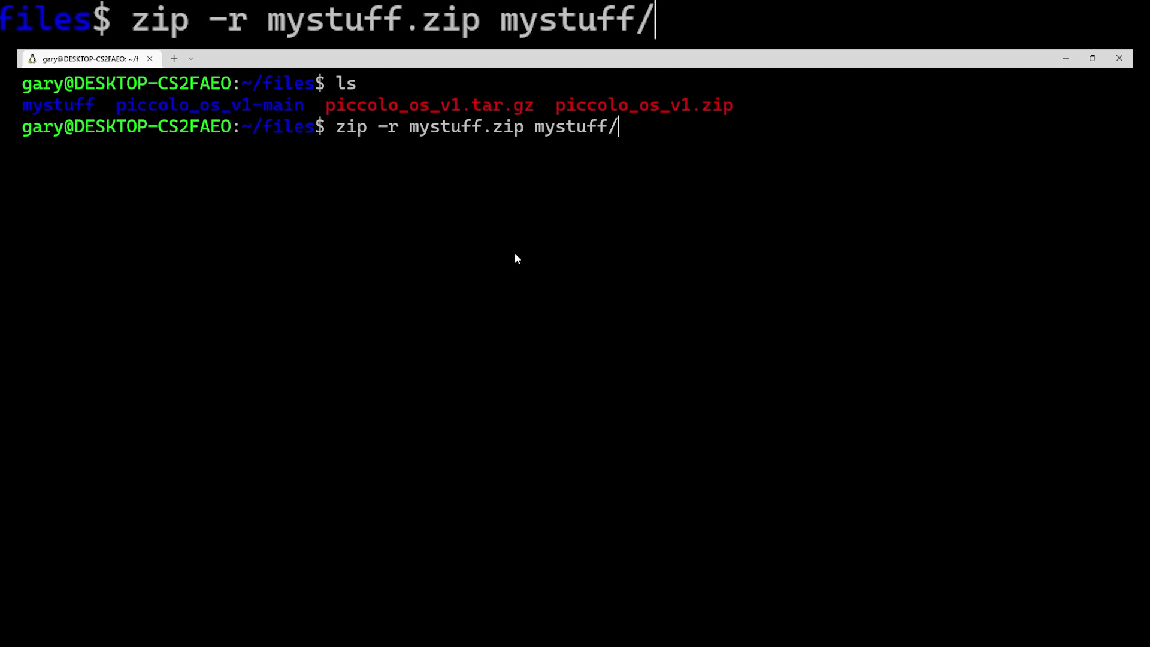
key("Return")
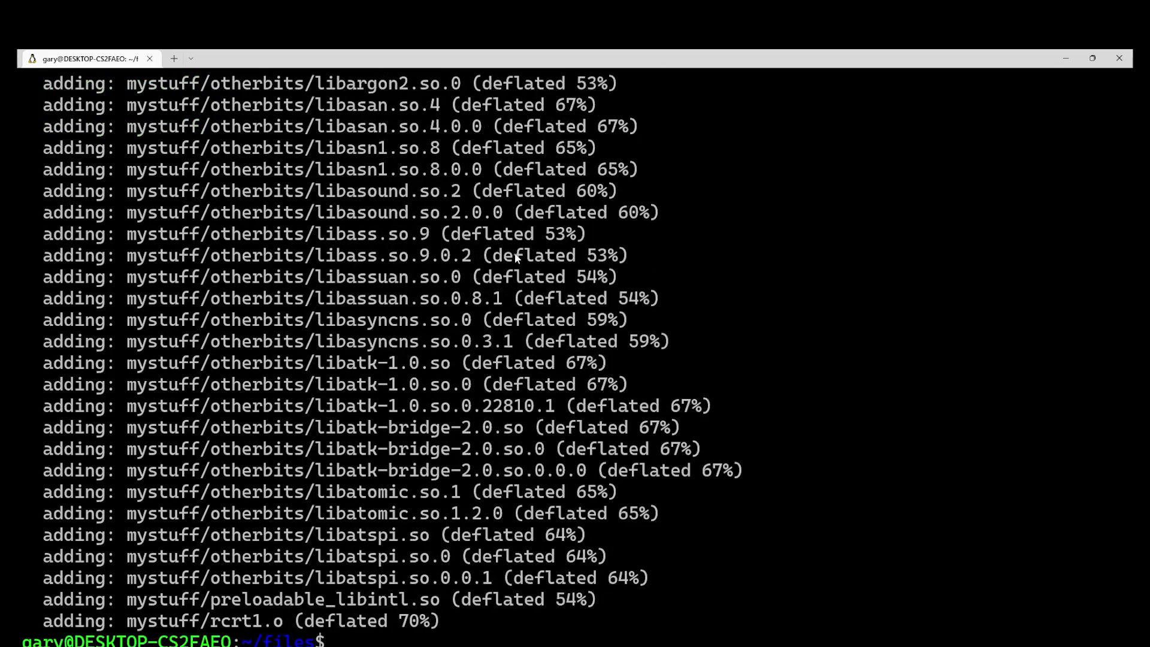
Clear the terminal and list the files folder to check for the mystuff.zip archive
key("ctrl+l")
type("ls")
key("Return")
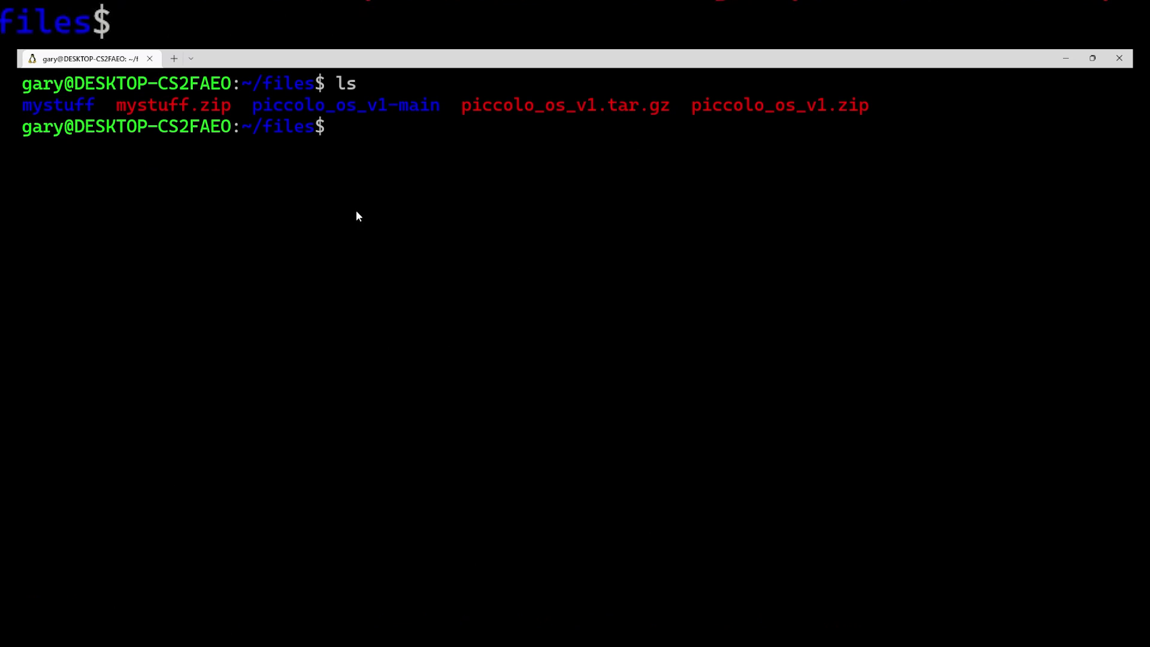
double_click(126, 106)
right_click(126, 106)
Test the integrity of mystuff.zip with unzip -t
type("unzip")
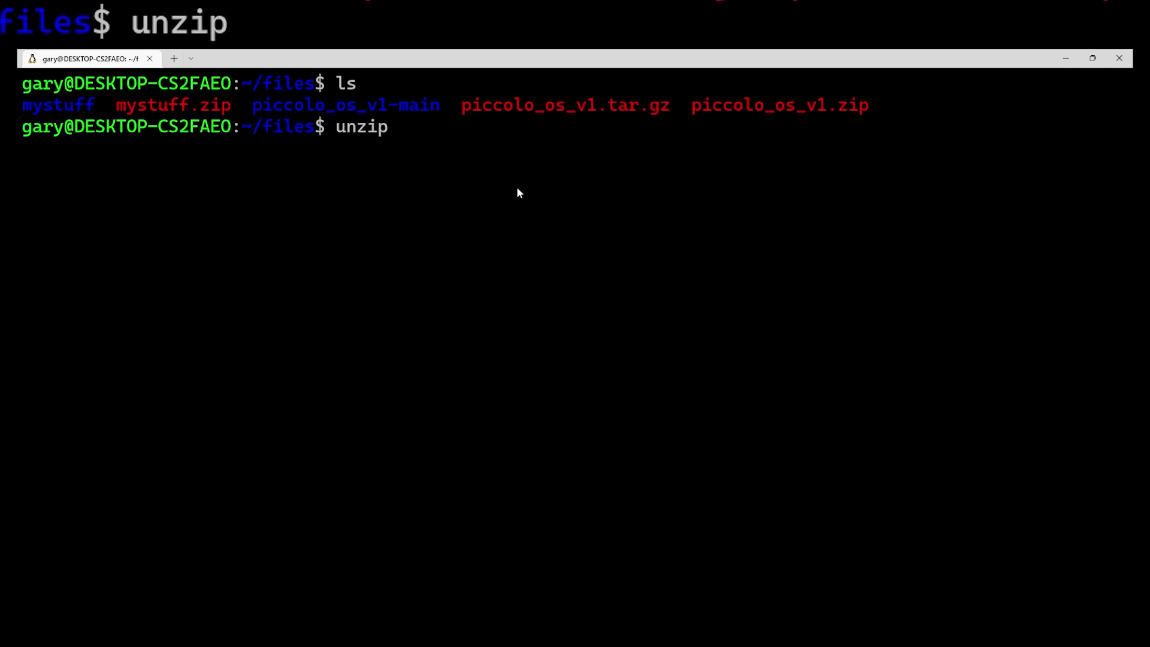
type(" -t mystuff.zip")
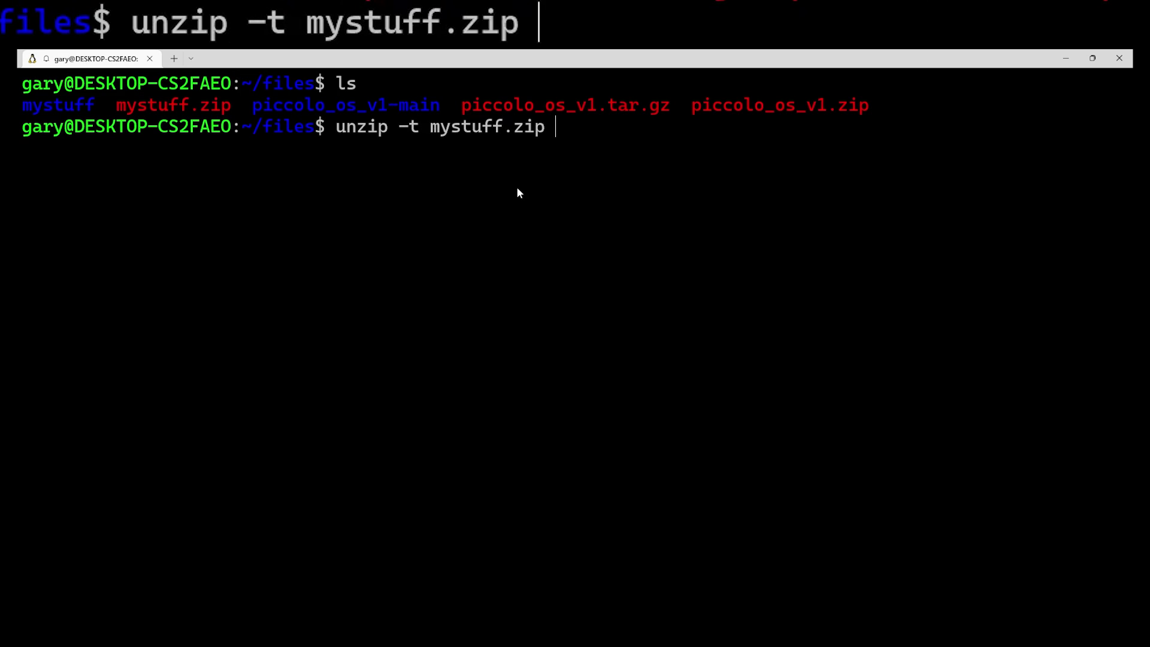
key("Return")
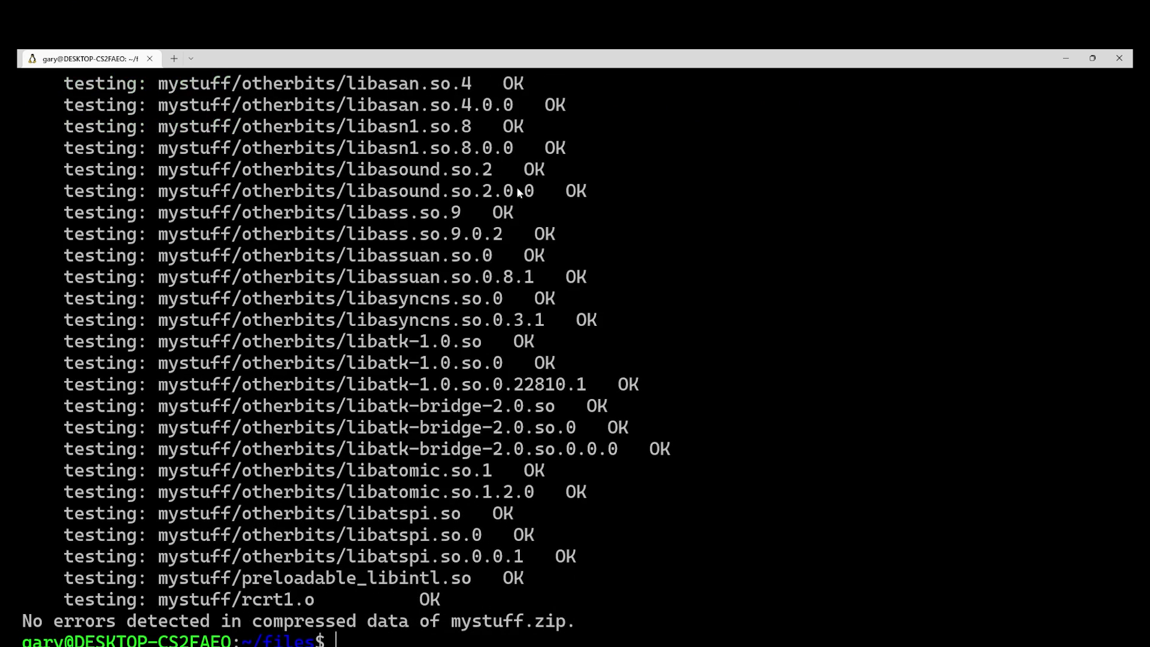
Clear the test output from the terminal and list the files folder again
key("ctrl+l")
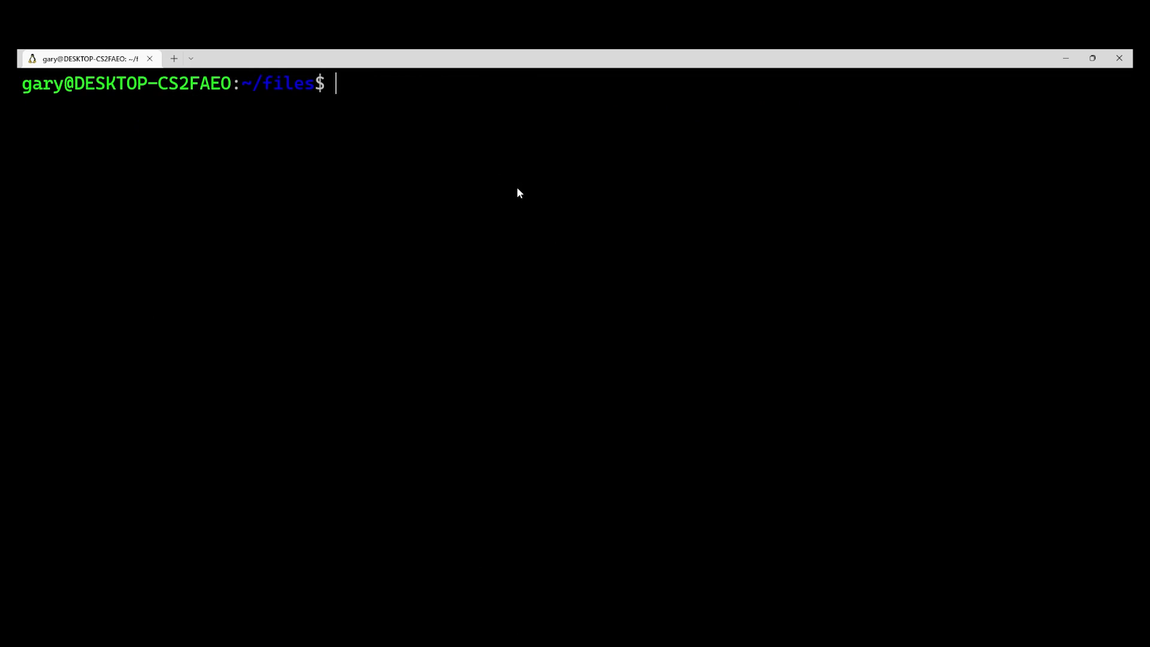
type("ls")
key("Return")
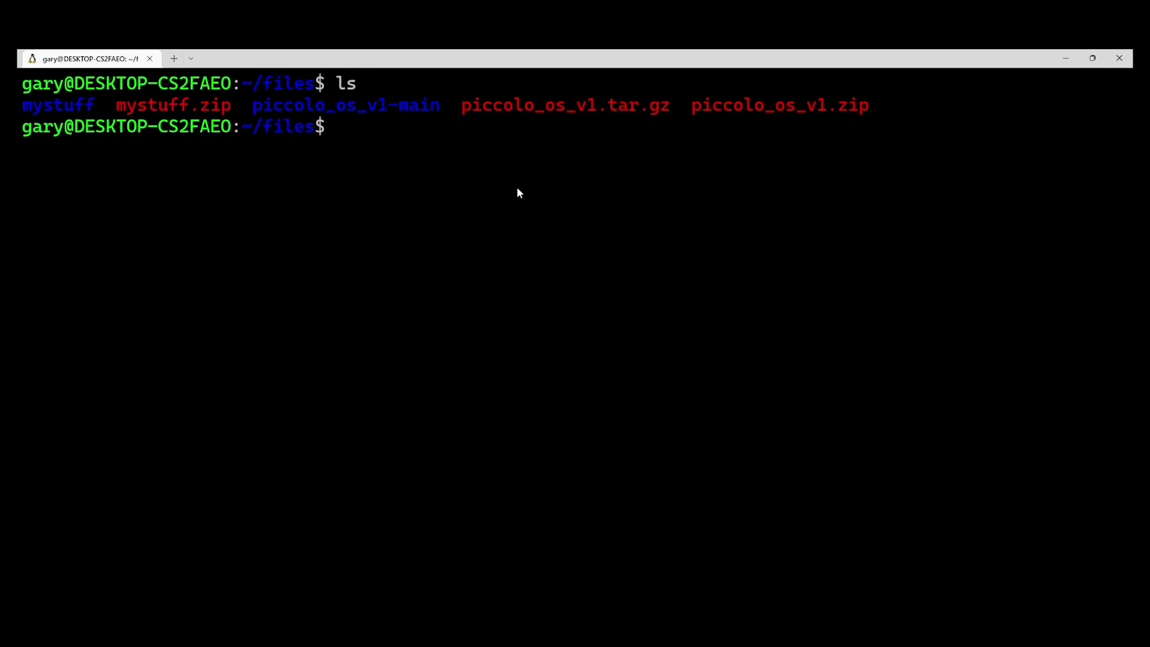
Add the mystuff directory recursively to a new archive mystuff.7z with 7z a -r
type("7z ")
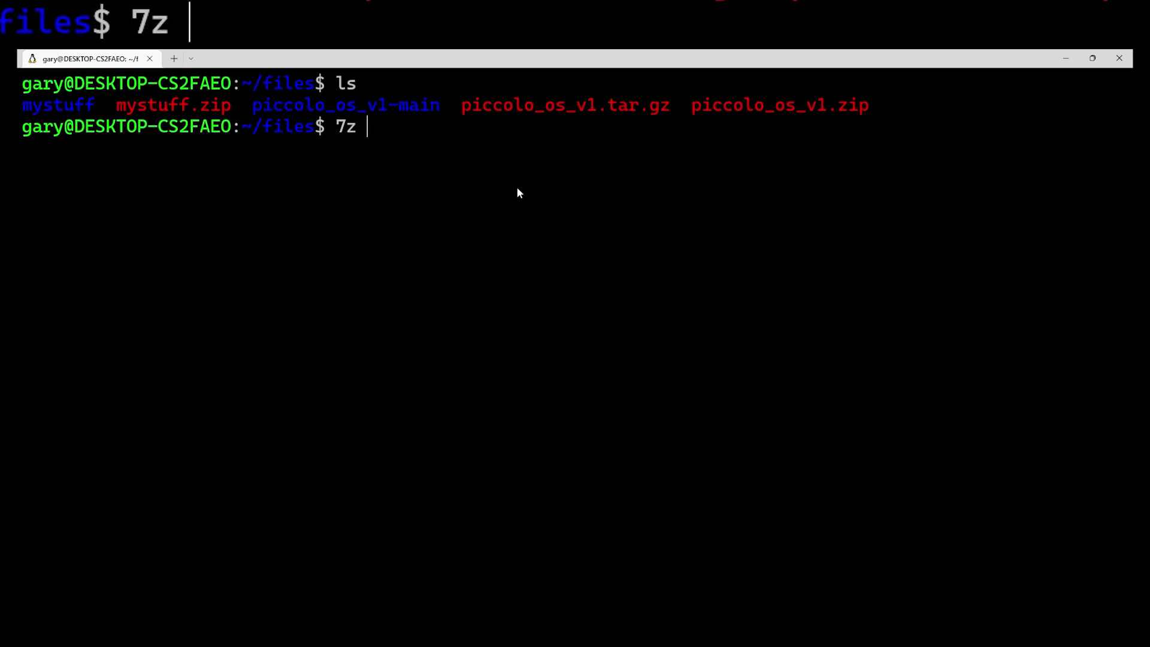
type("a -r ")
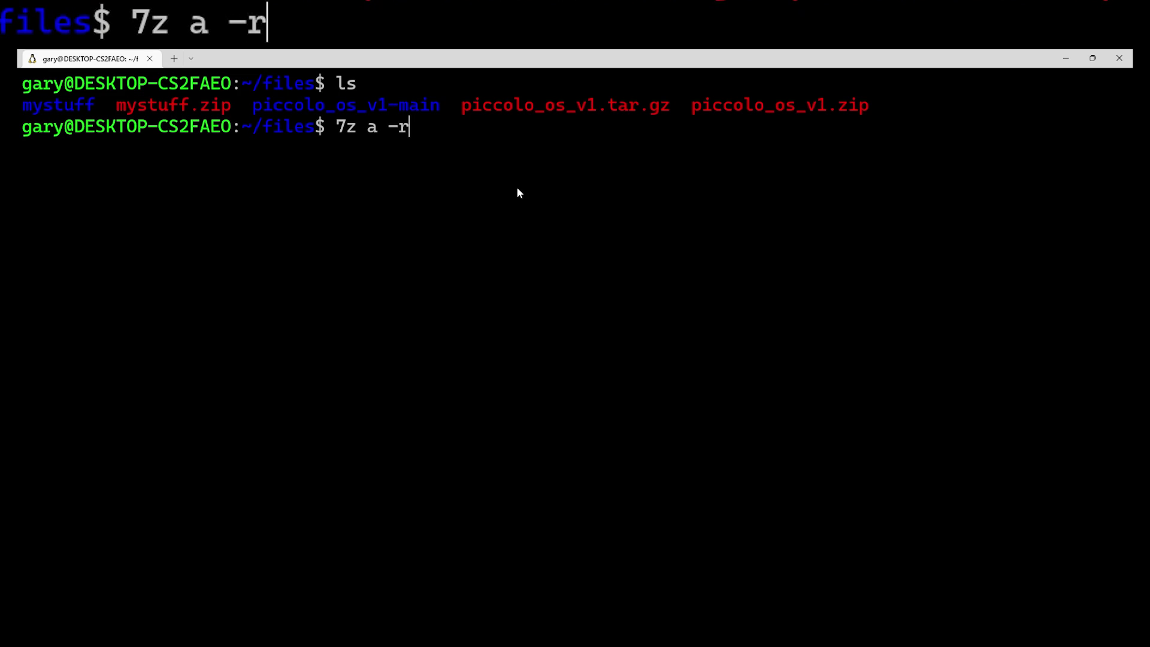
type("m")
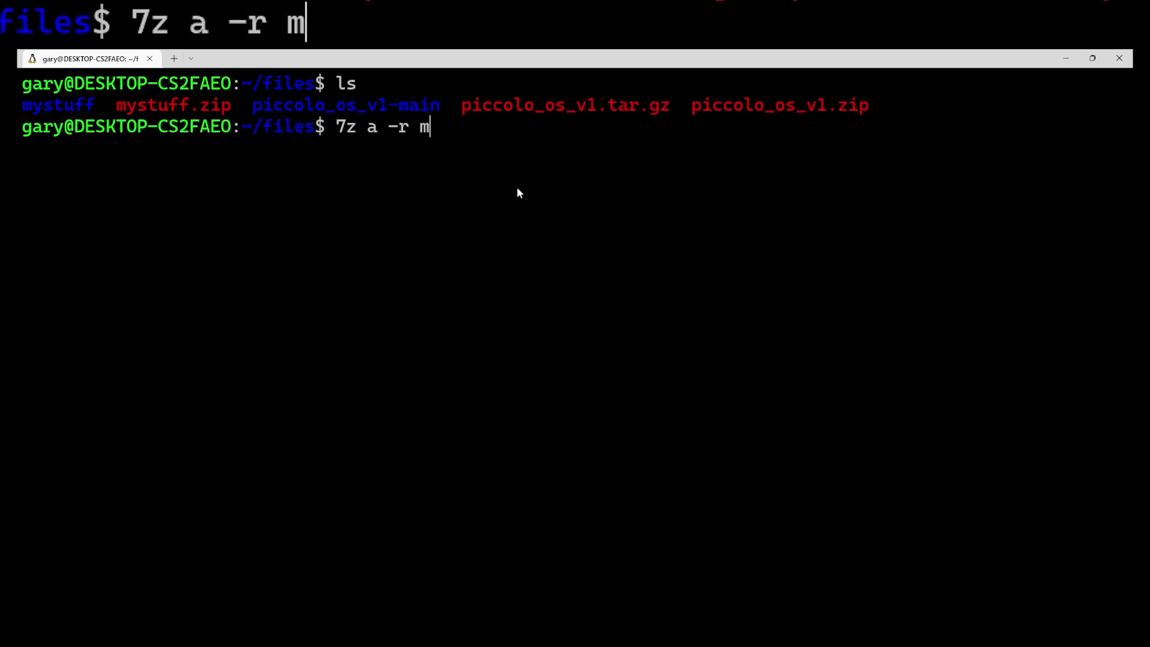
type("ysuff")
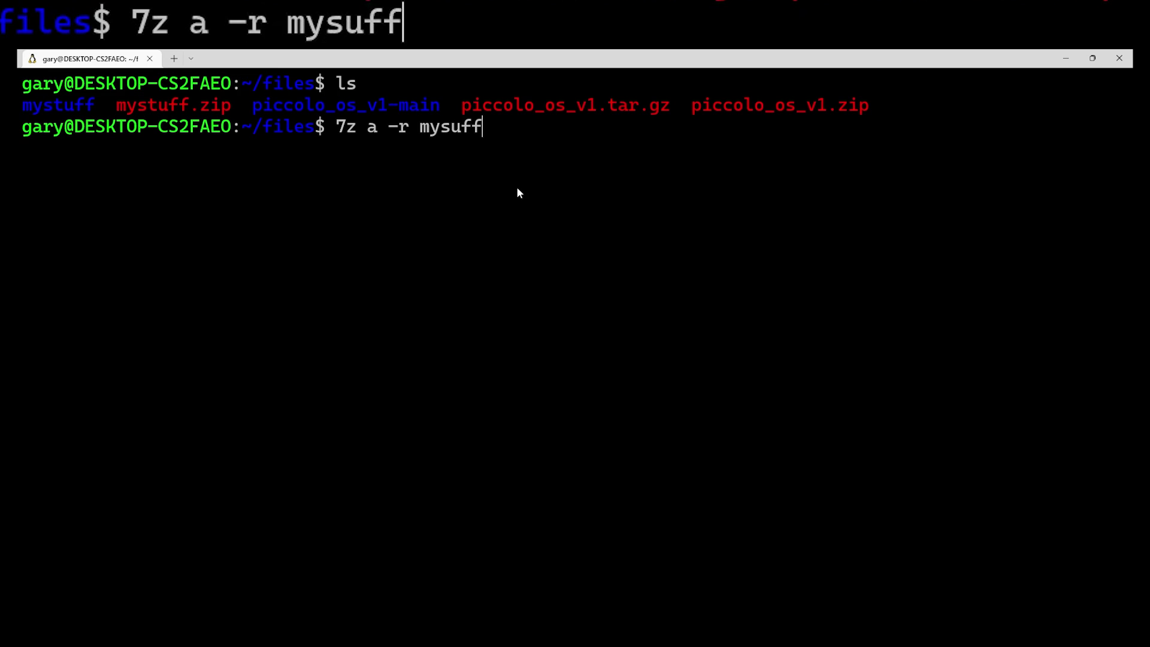
key("BackSpace")
key("BackSpace")
key("BackSpace")
type("tiu")
key("BackSpace")
key("BackSpace")
type("u")
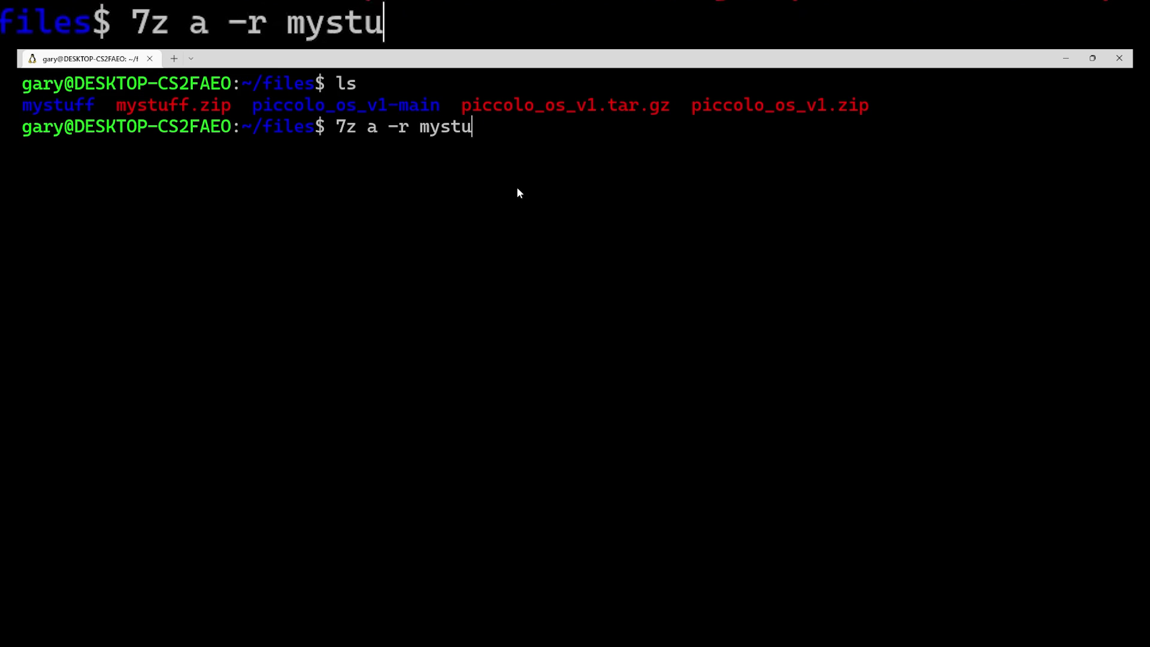
type("ff.7z")
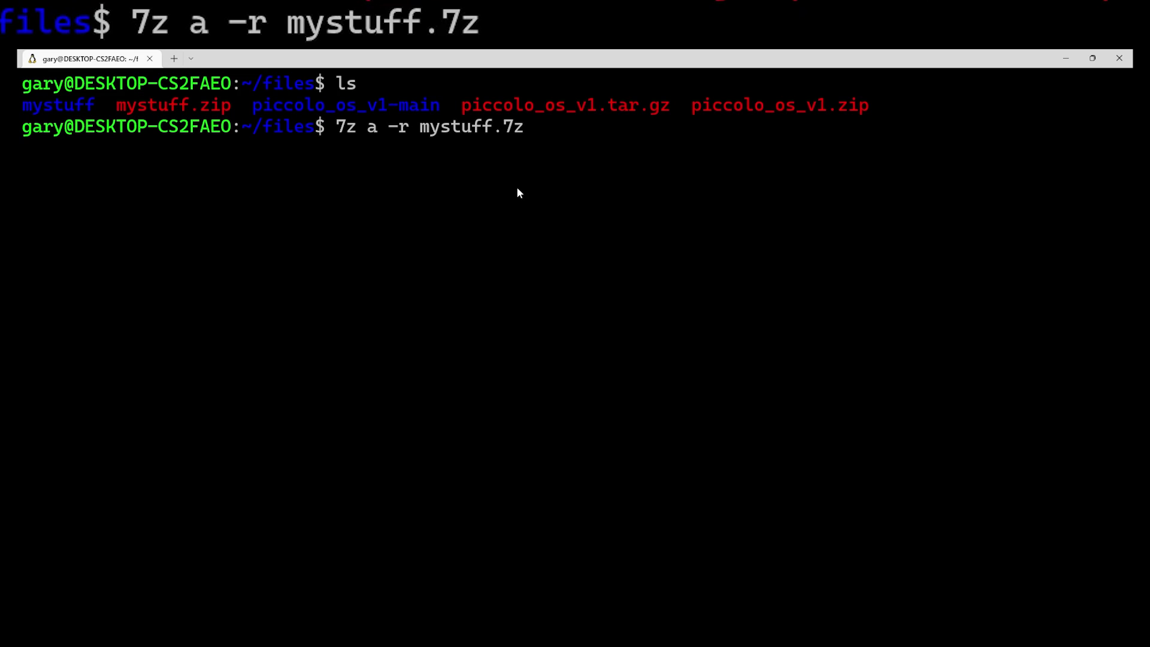
type(" mystuff/")
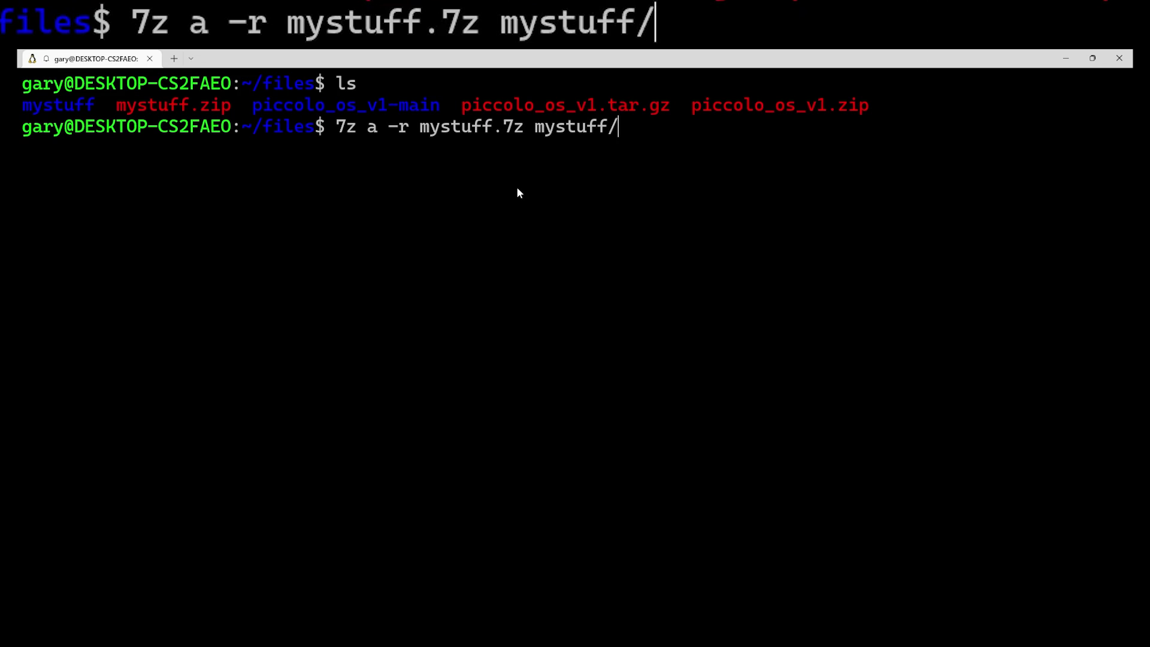
key("Return")
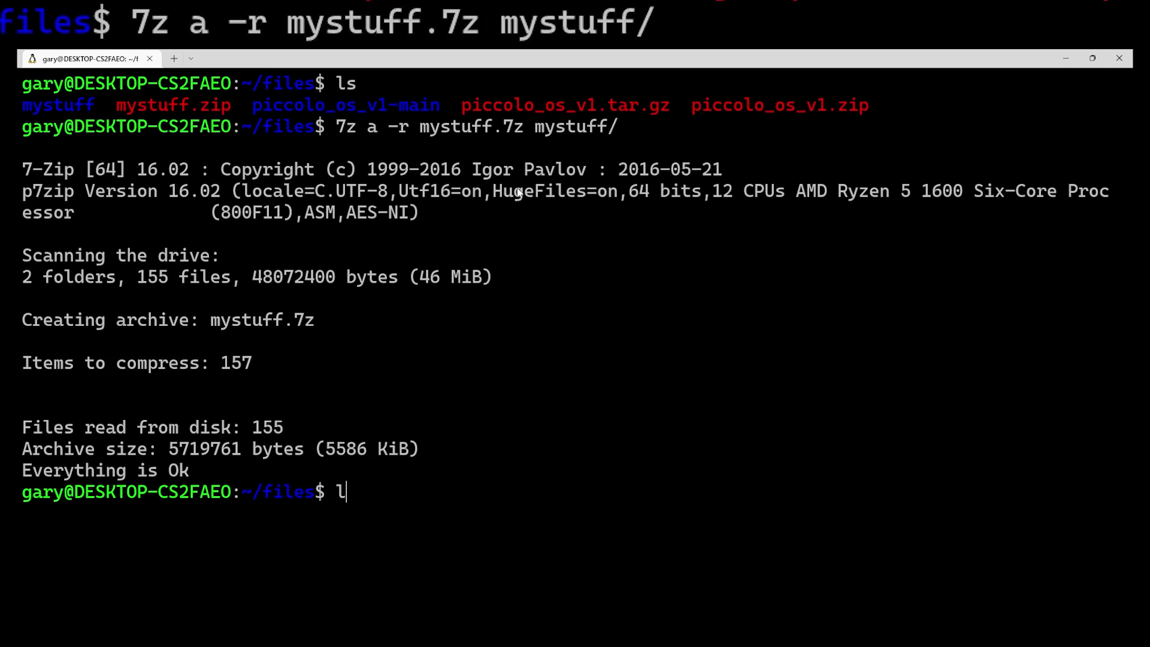
Clear the terminal and list the files folder to check for the mystuff.7z archive
key("ctrl+l")
type("ls")
key("Return")
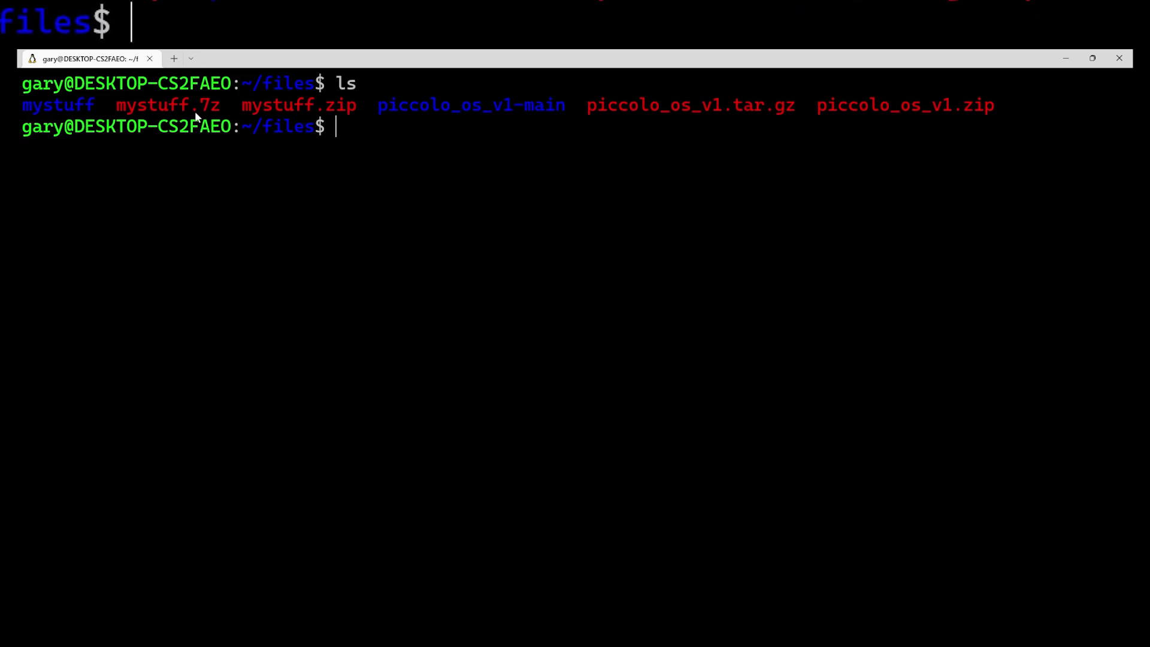
triple_click(167, 104)
left_click(125, 104)
double_click(129, 105)
left_click(428, 201)
List the contents of the mystuff.7z archive with 7z l
type("7z")
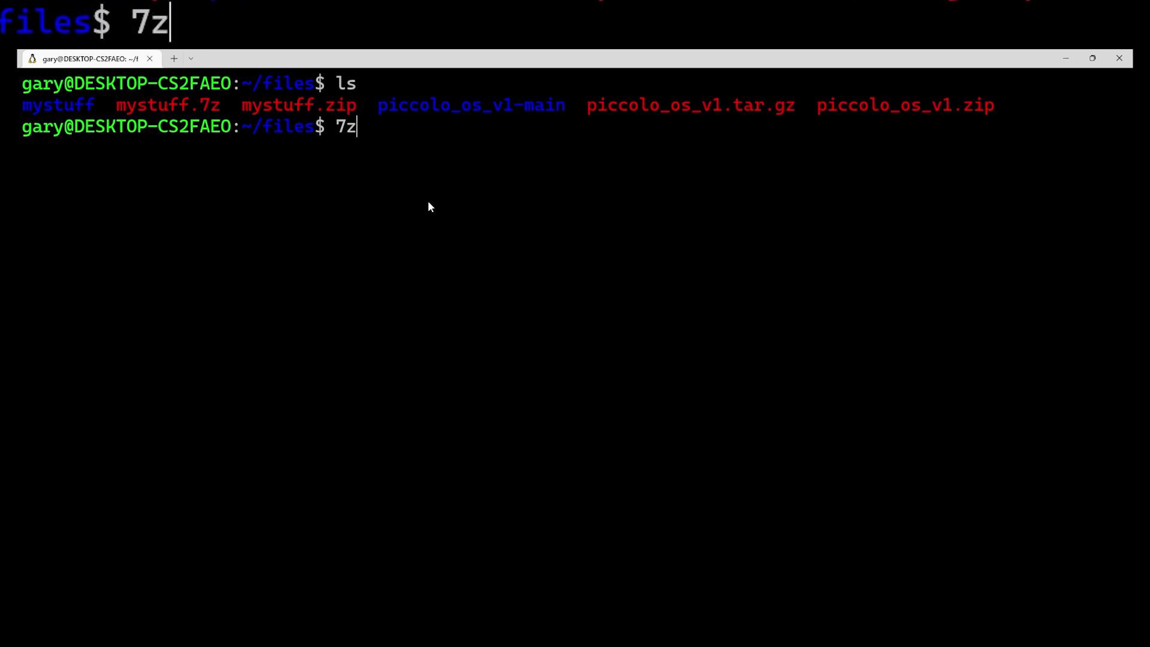
key("BackSpace")
type("x")
type("l")
type(" mystuff.7z")
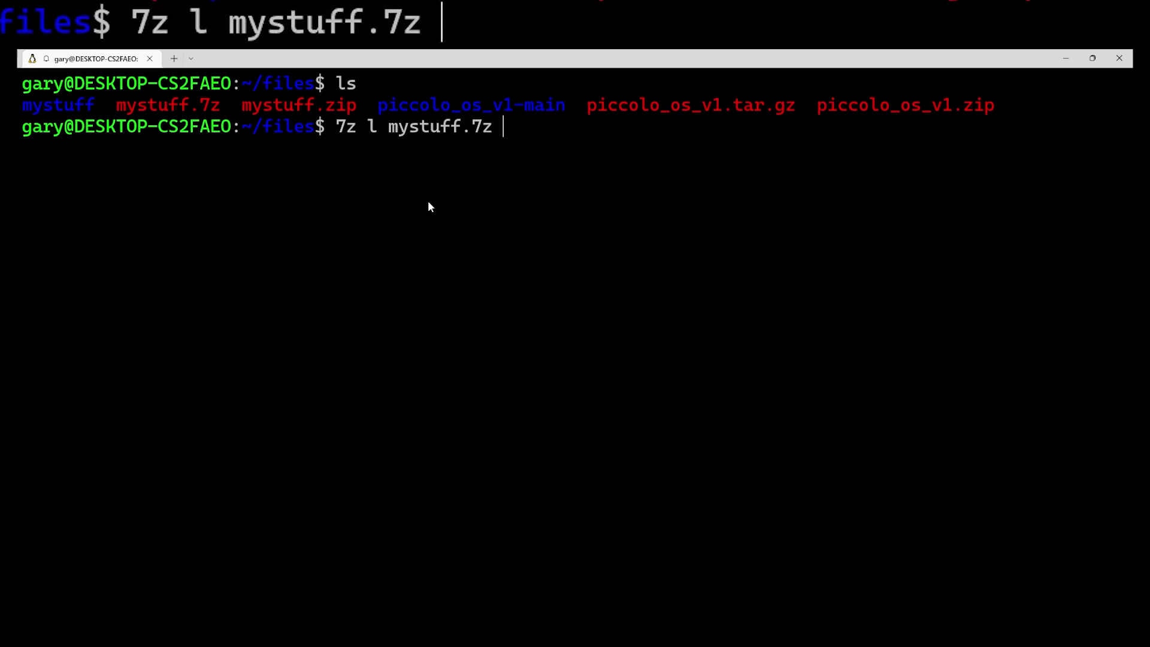
key("Return")
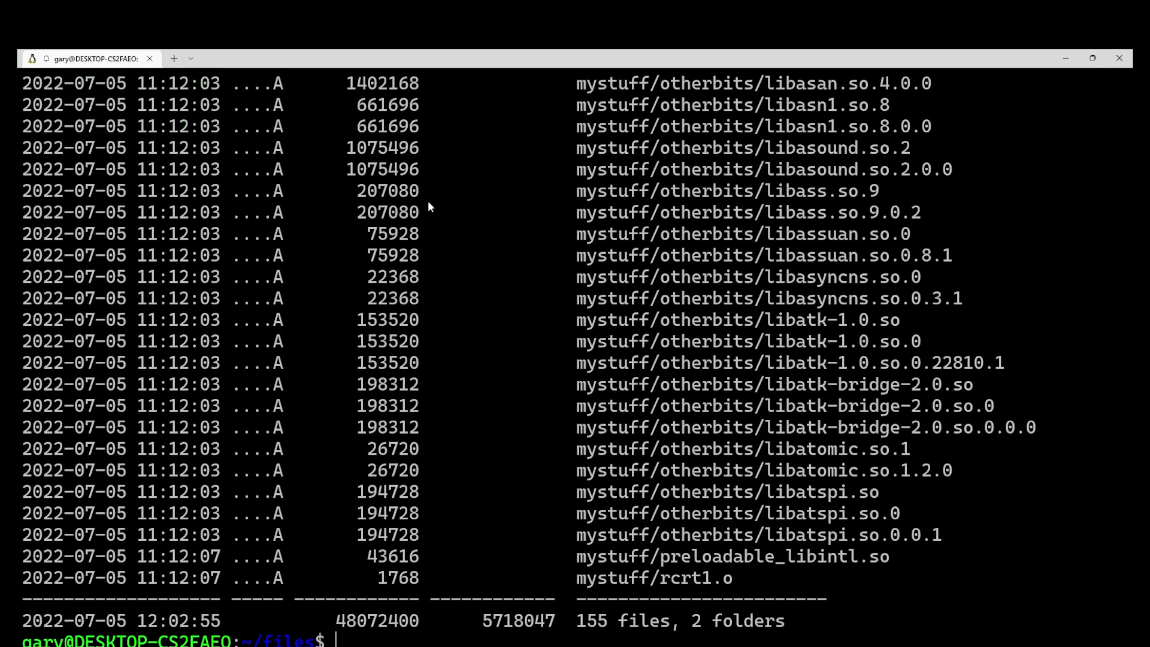